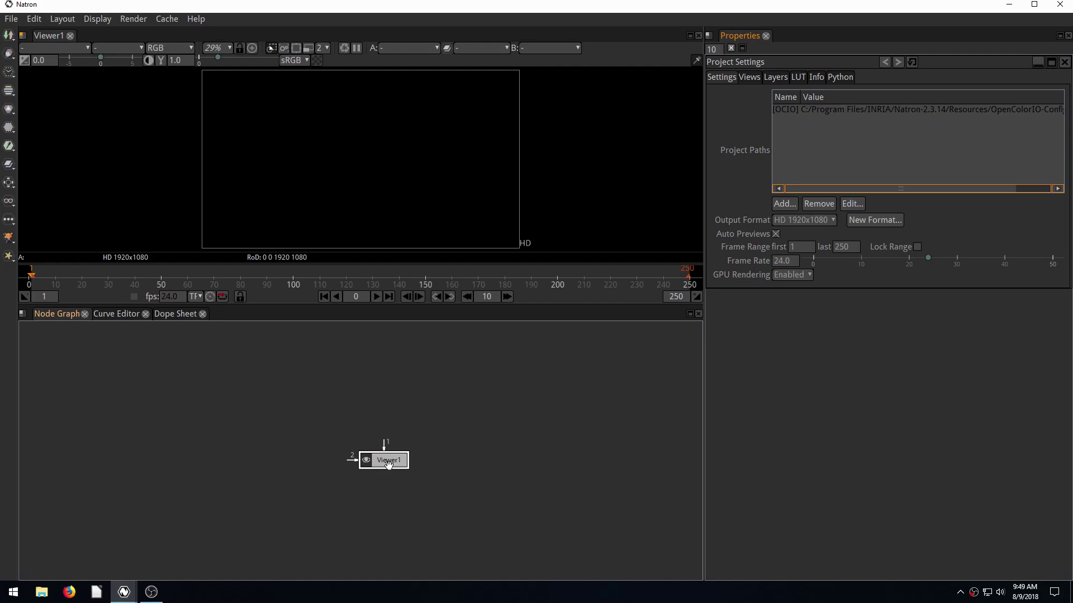
# Step: Drag the Viewer1 node slightly down and to the right in the Node Graph
pyautogui.moveTo(389, 462); pyautogui.dragTo(399, 478)
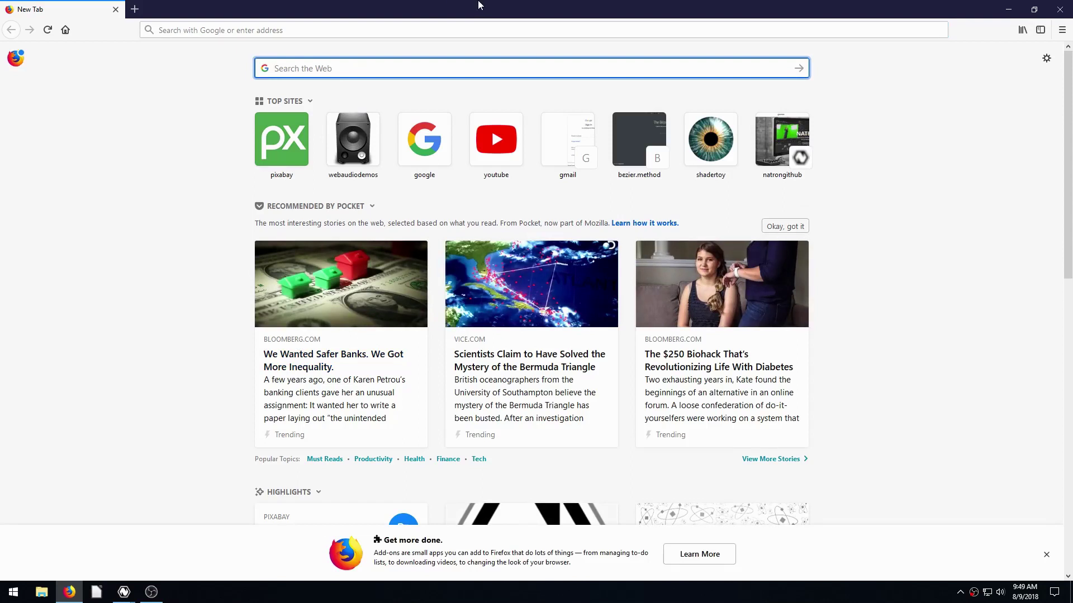
# Step: Go to pixabay.com via web search and search its vector graphics for 'ui'
pyautogui.write('pixabay')
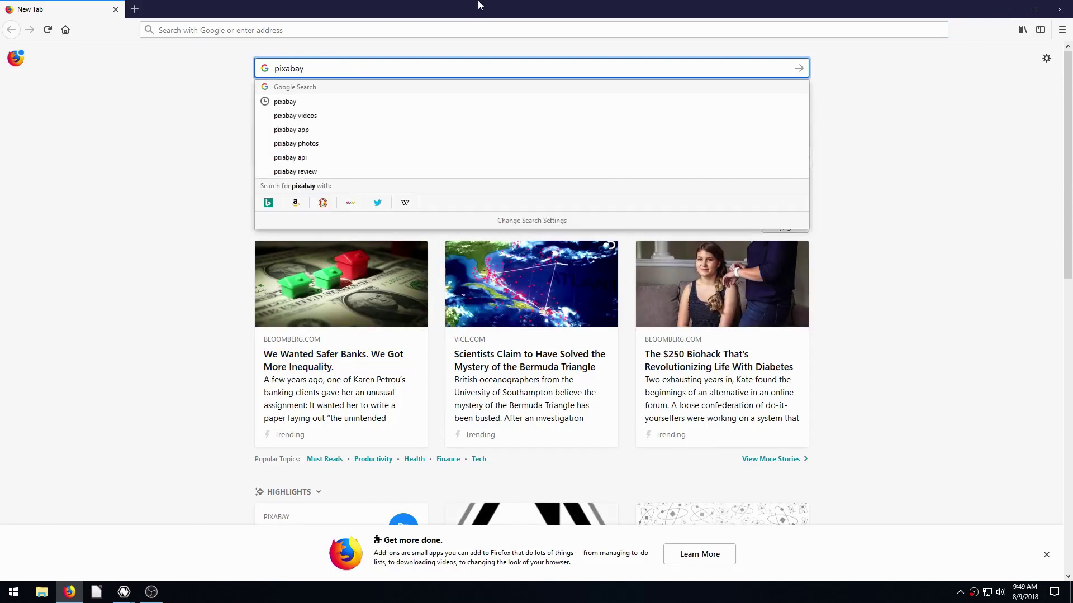
pyautogui.press('Return')
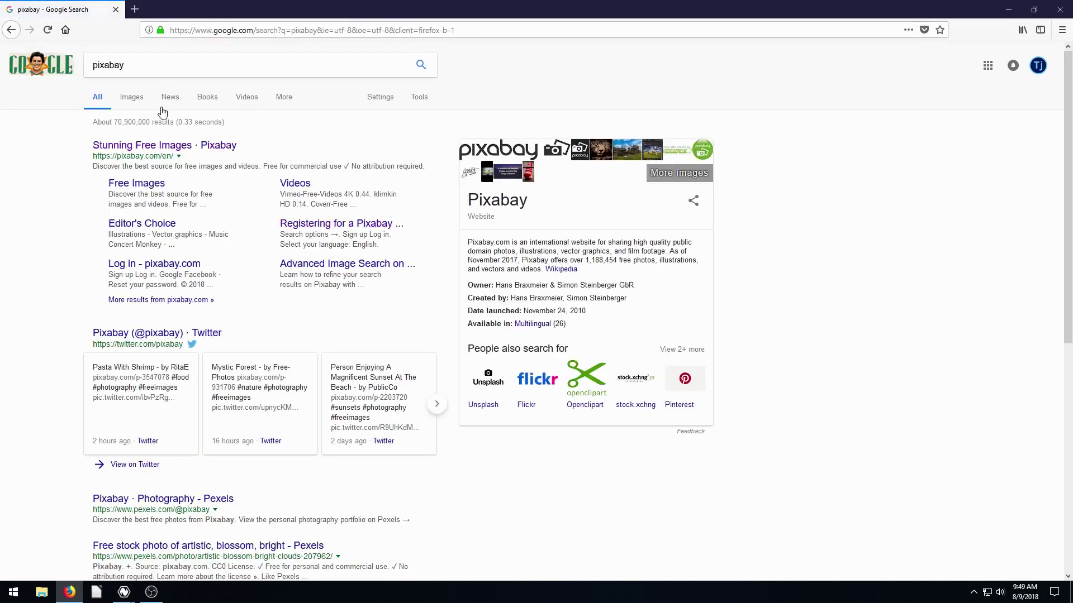
pyautogui.click(151, 144)
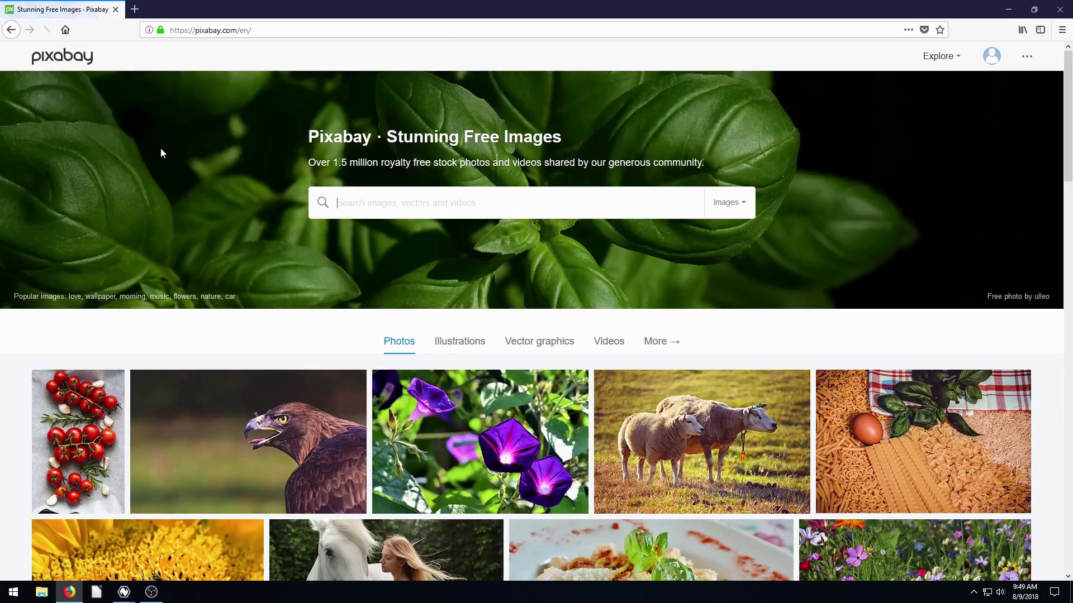
pyautogui.write('pi')
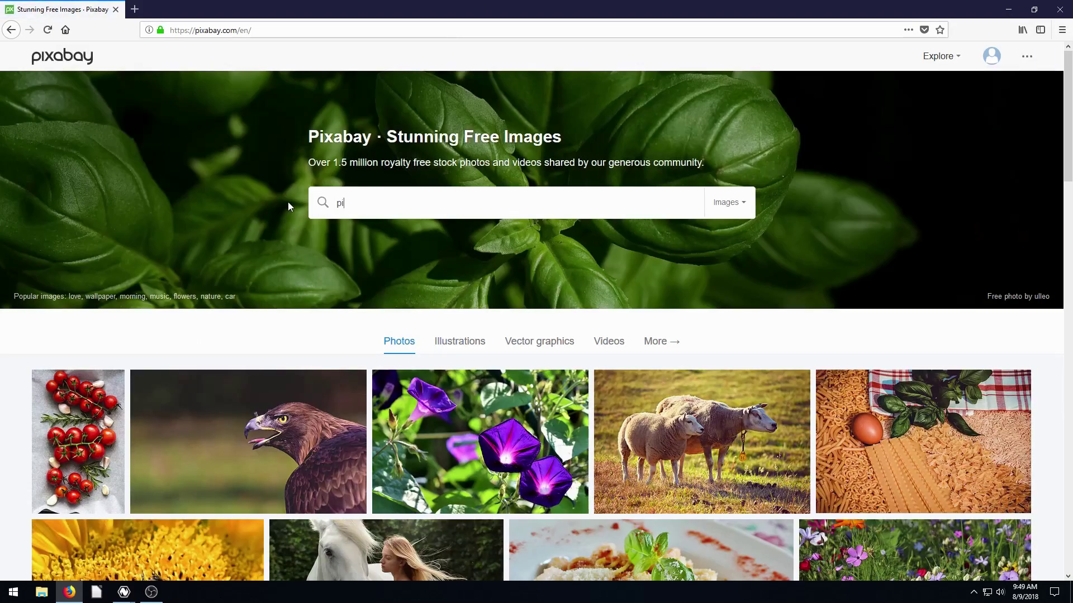
pyautogui.press('BackSpace')
pyautogui.press('BackSpace')
pyautogui.click(724, 212)
pyautogui.click(700, 264)
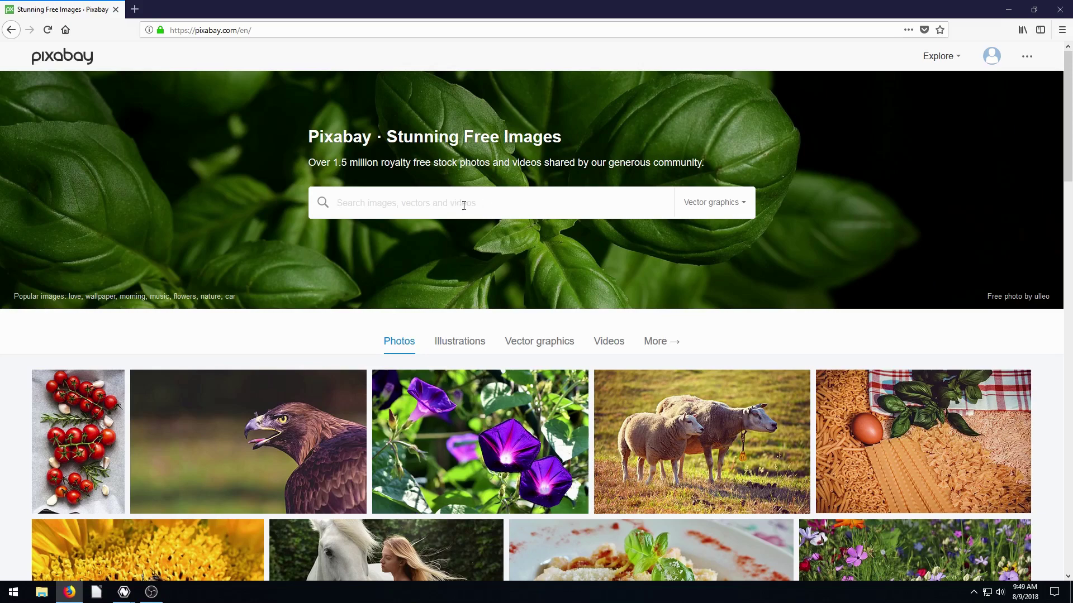
pyautogui.write('ui')
pyautogui.press('Return')
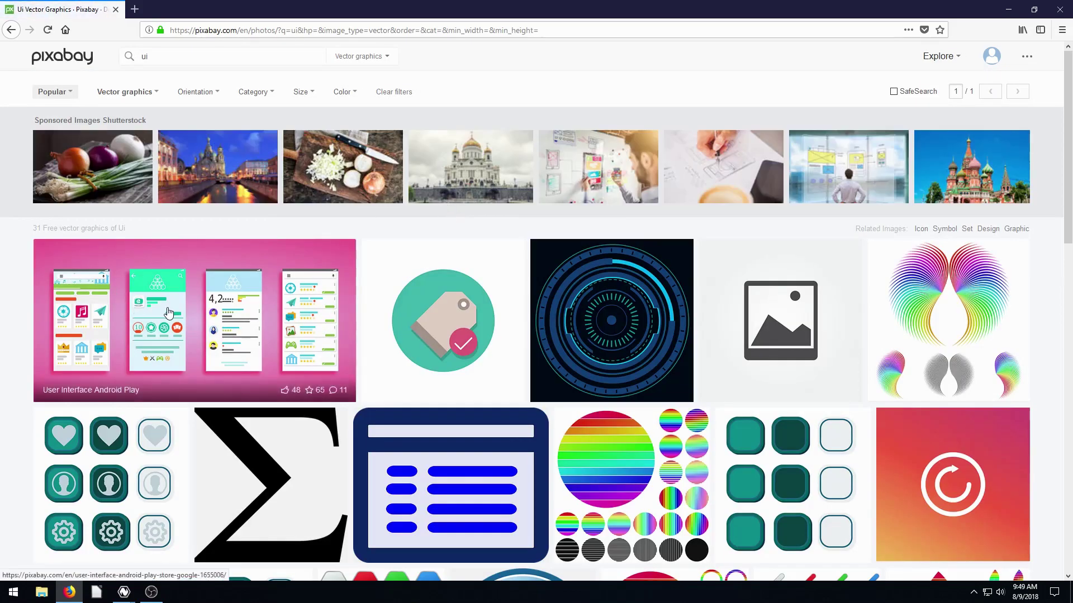
# Step: Download the User Interface Android Play mockup as an SVG vector, then return to the results
pyautogui.click(168, 313)
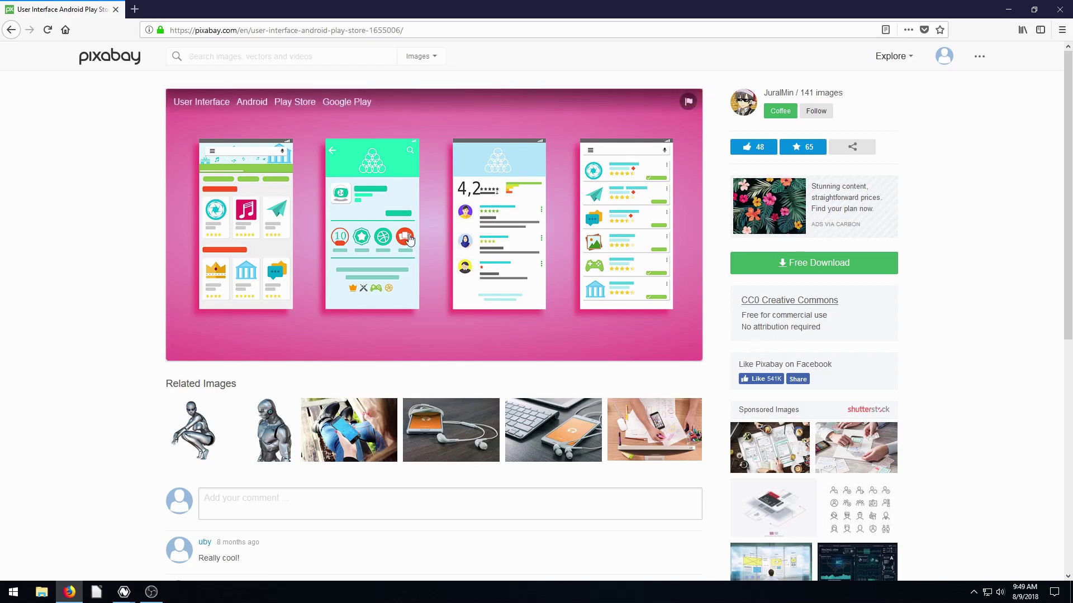
pyautogui.click(827, 264)
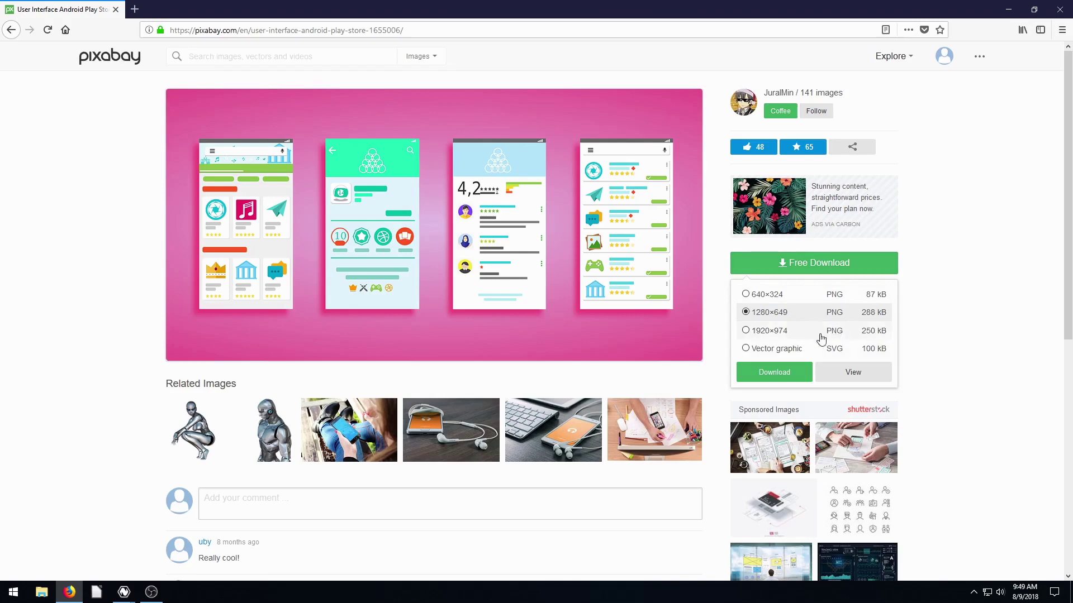
pyautogui.click(745, 351)
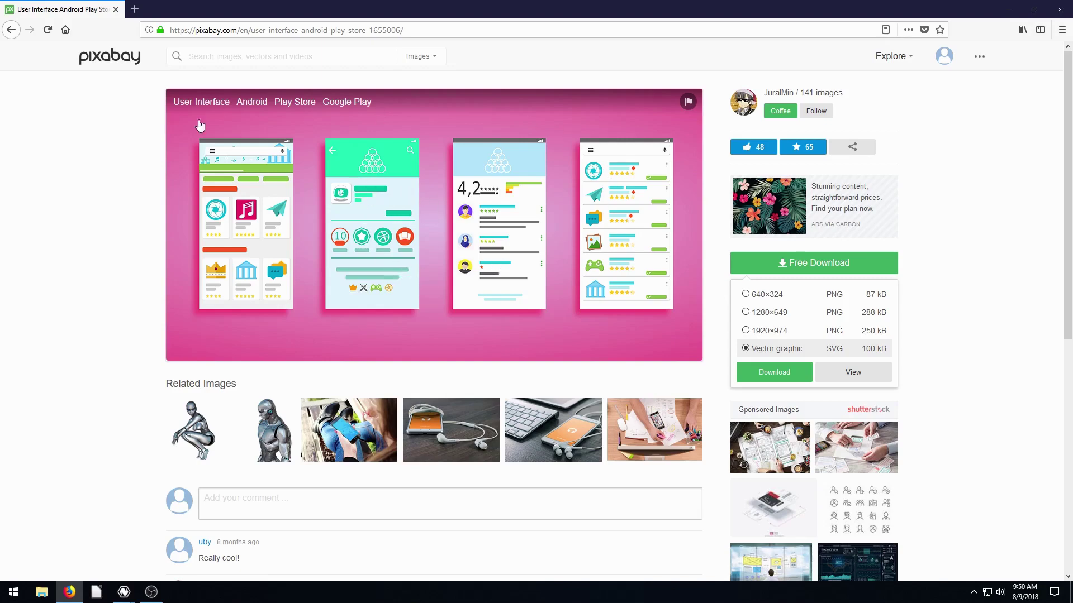
pyautogui.click(765, 371)
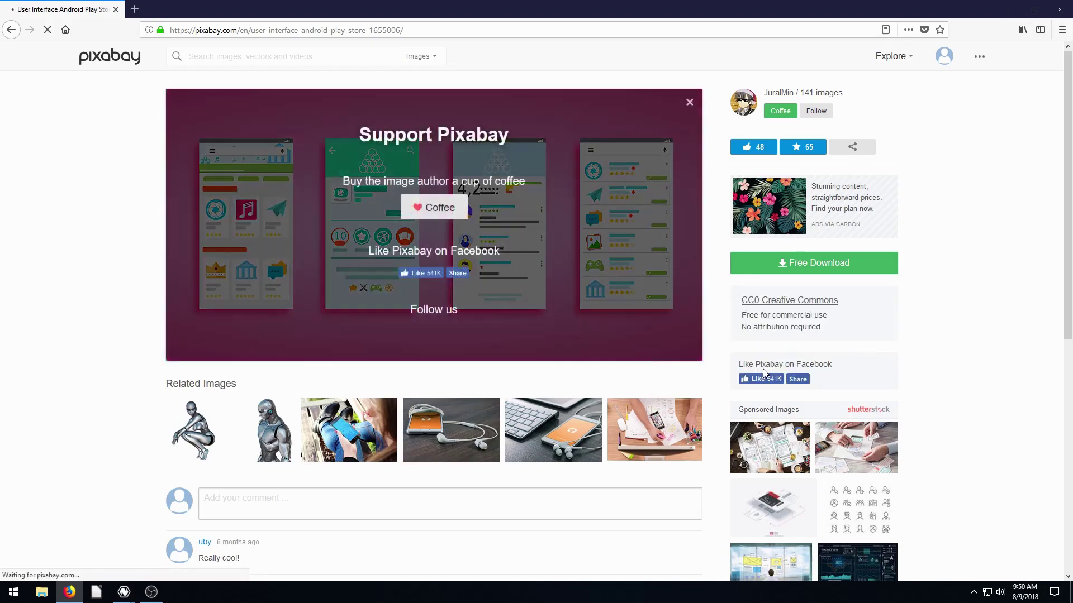
pyautogui.click(581, 358)
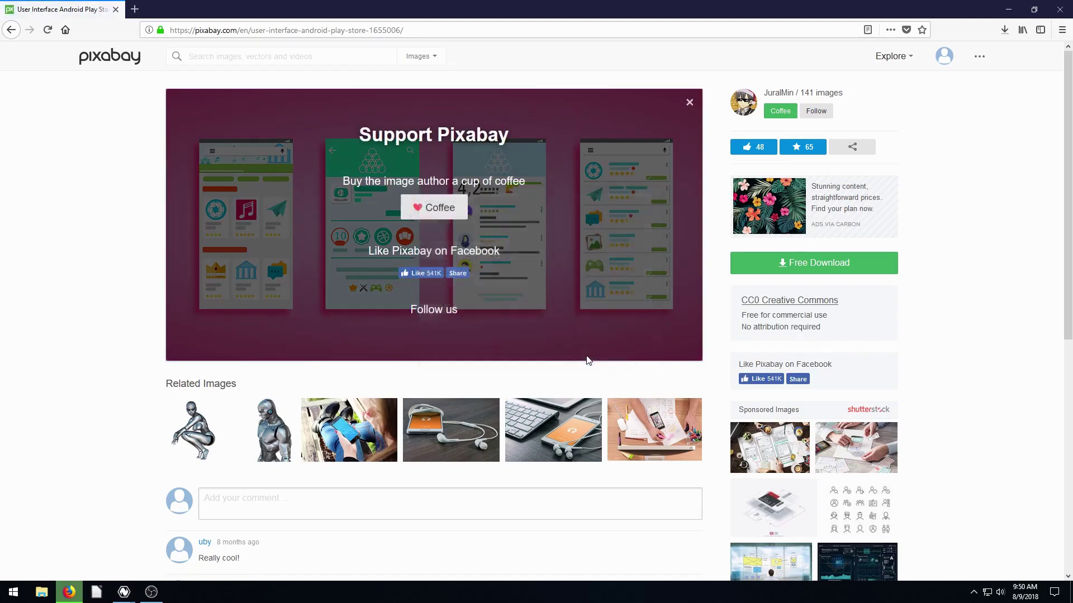
pyautogui.click(11, 29)
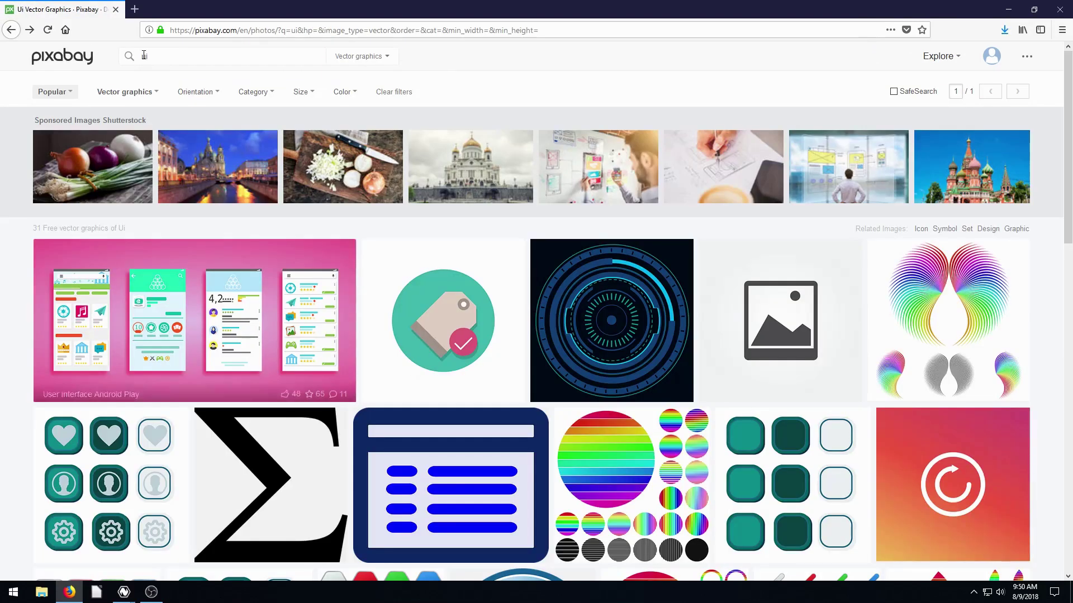
# Step: Search Pixabay vectors for 'phone' and open the blue Mobile Phone image
pyautogui.click(164, 55)
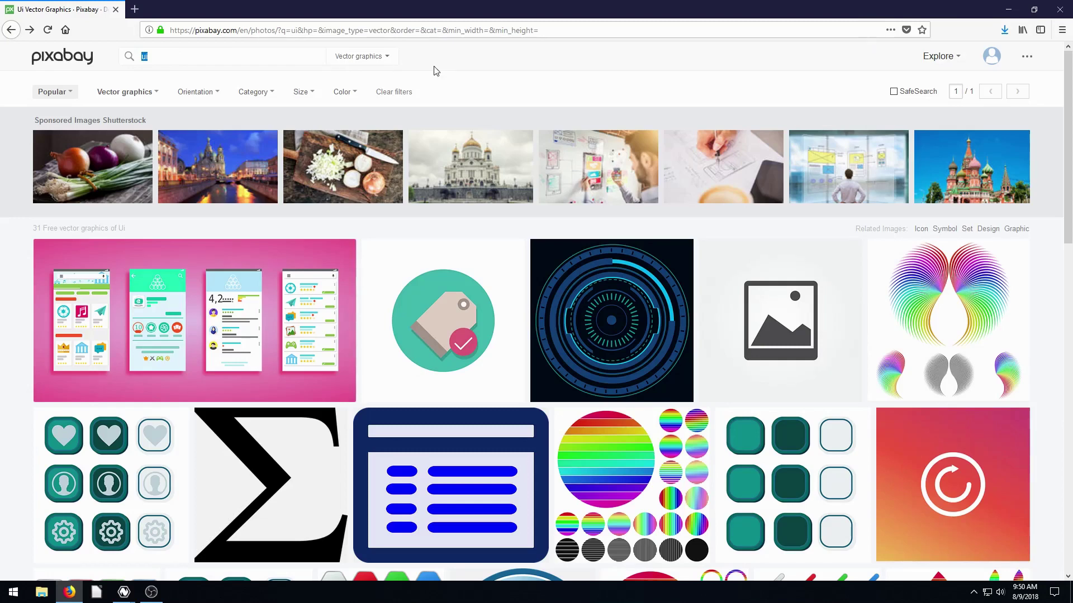
pyautogui.press('Return')
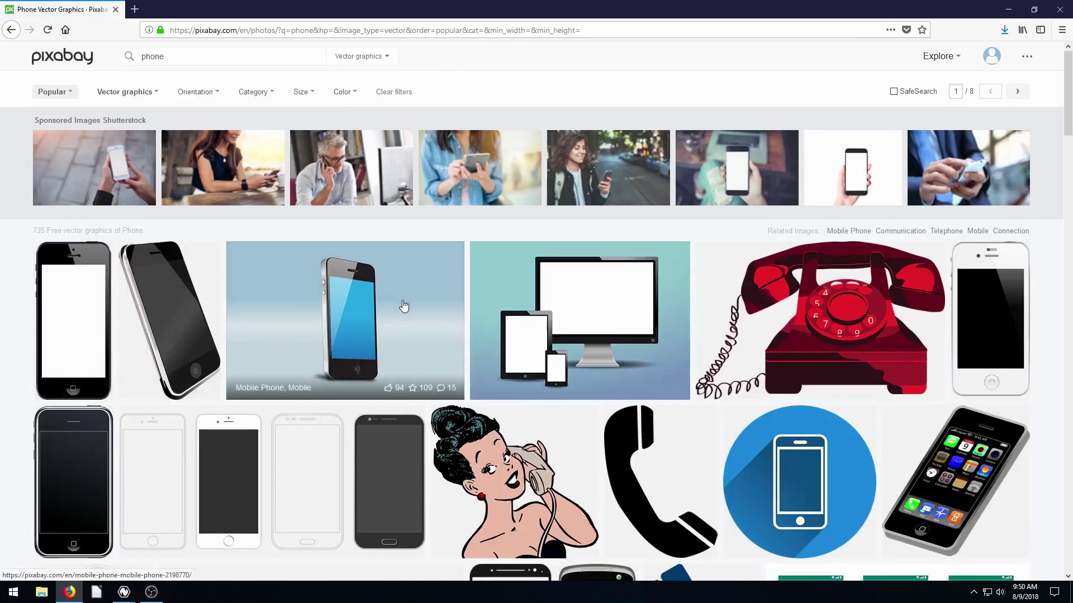
pyautogui.click(358, 324)
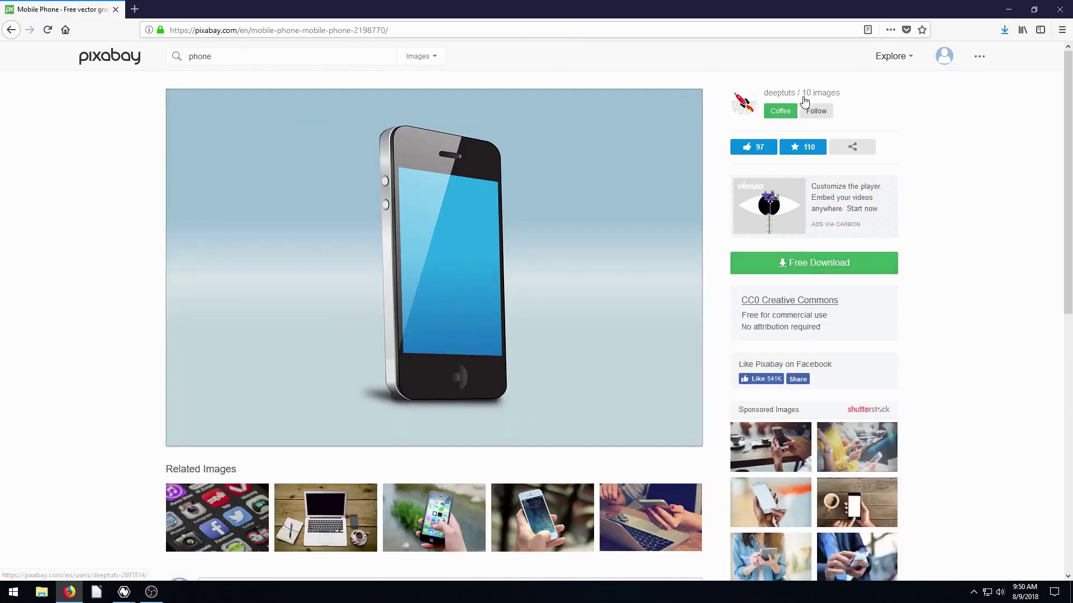
# Step: Save the Mobile Phone vector as mobile-phone-2198770.ai and minimize Firefox
pyautogui.click(821, 265)
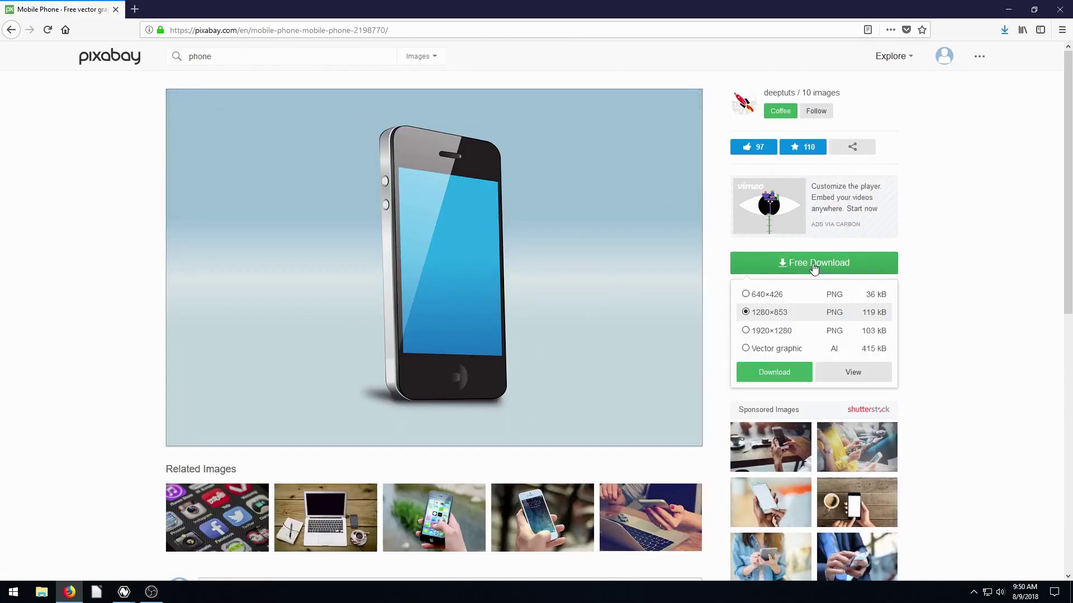
pyautogui.click(748, 350)
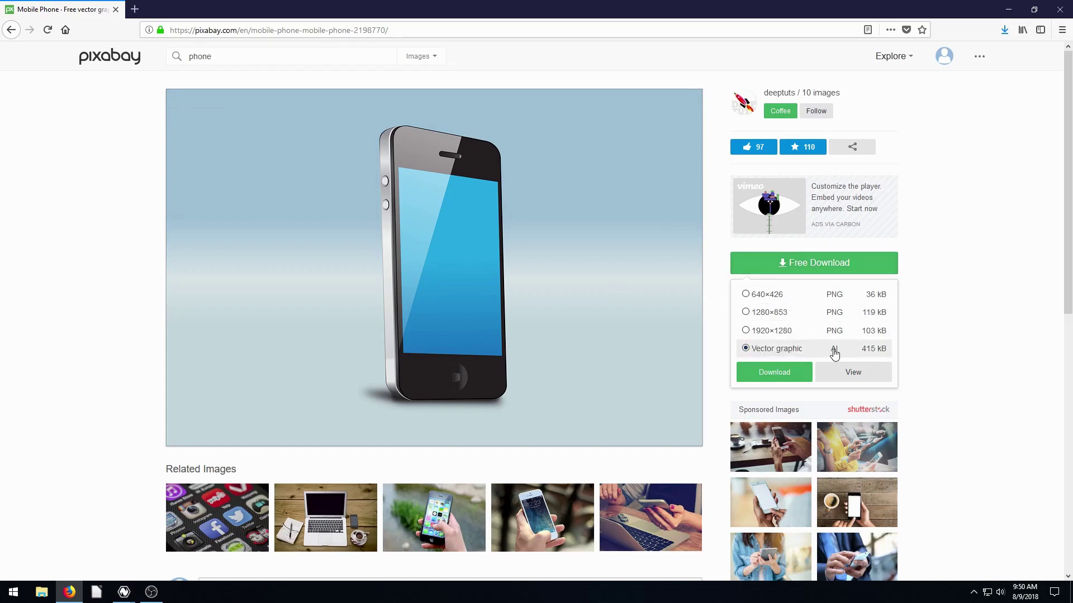
pyautogui.click(774, 375)
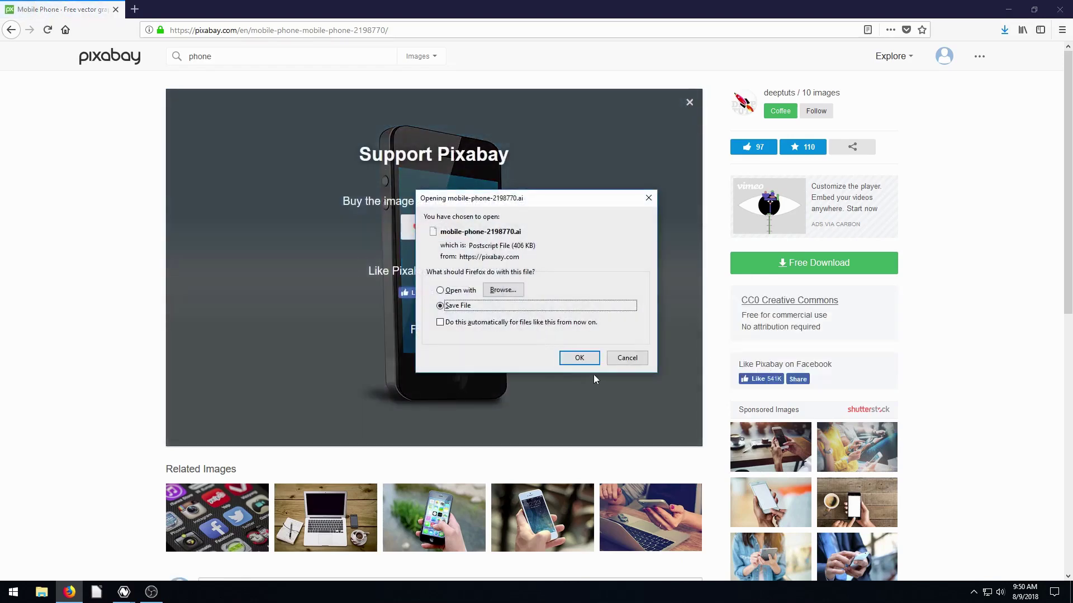
pyautogui.click(580, 358)
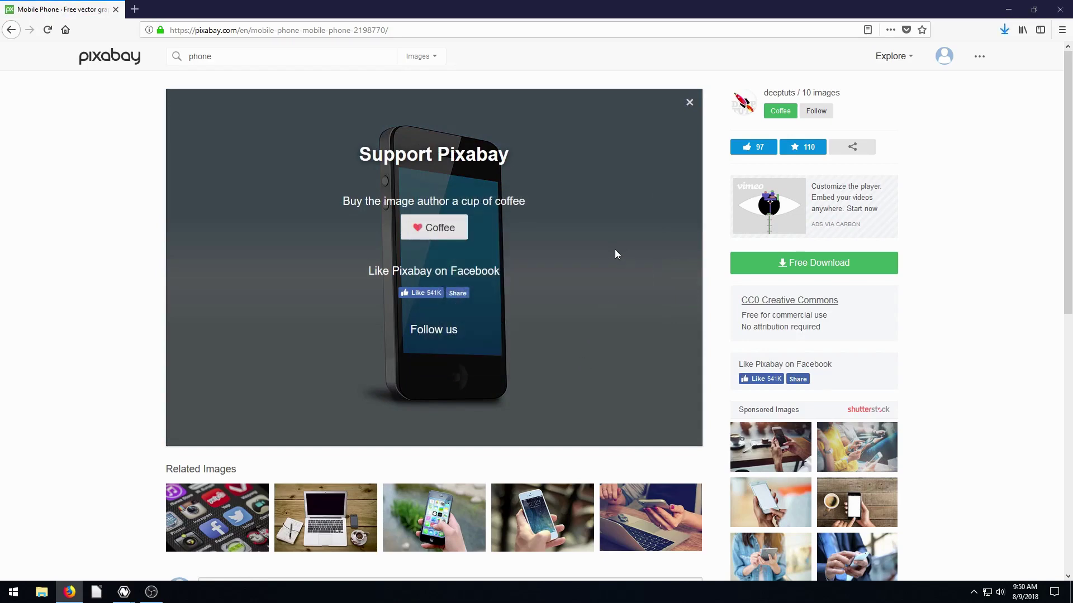
pyautogui.click(1009, 10)
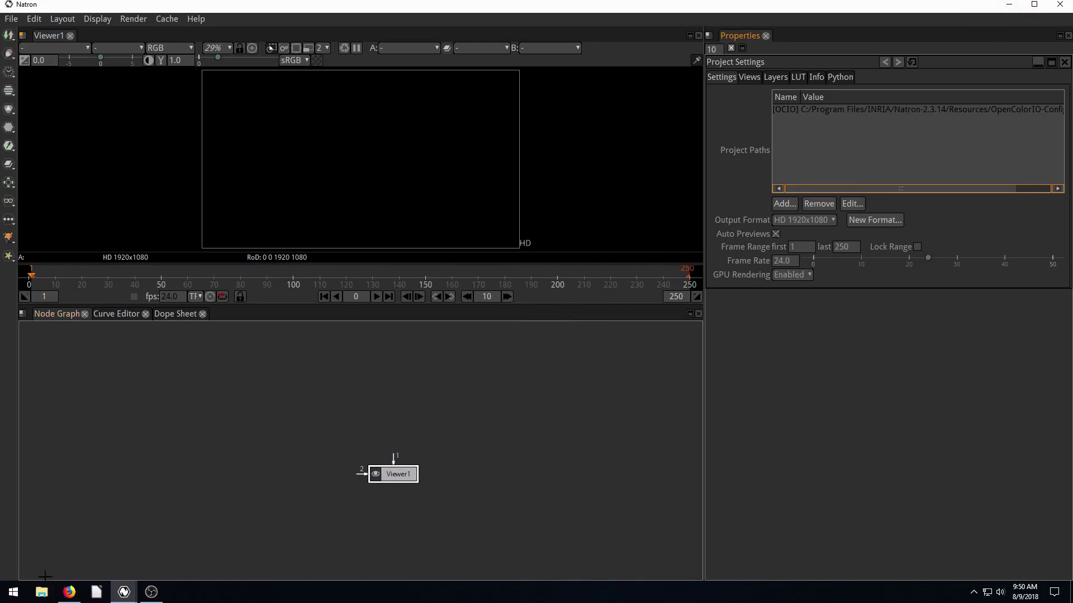
# Step: Show the Downloads folder in File Explorer with the Name column widened
pyautogui.click(46, 596)
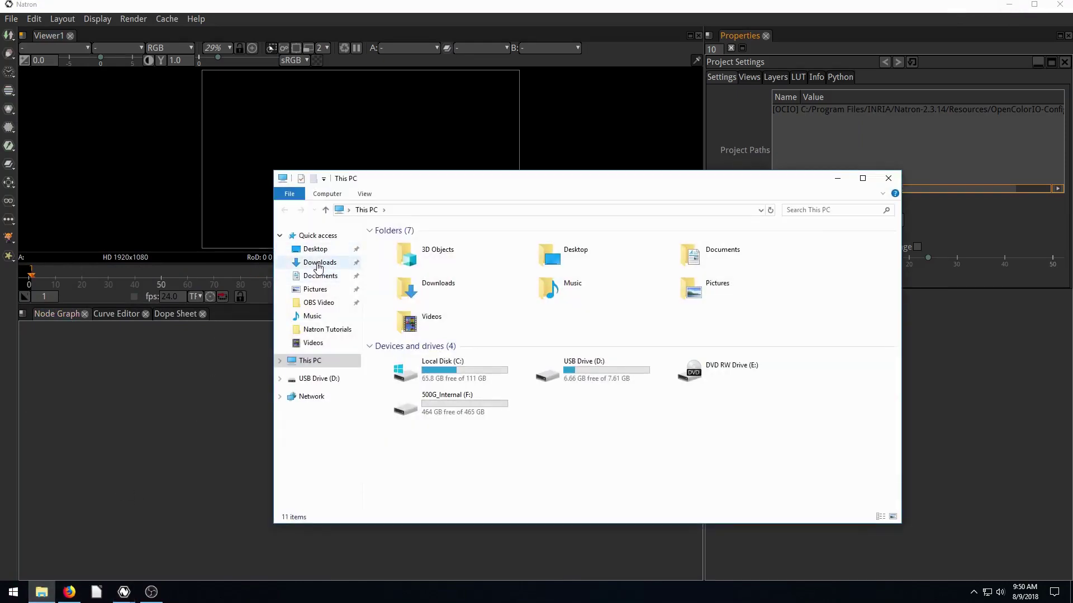
pyautogui.click(319, 264)
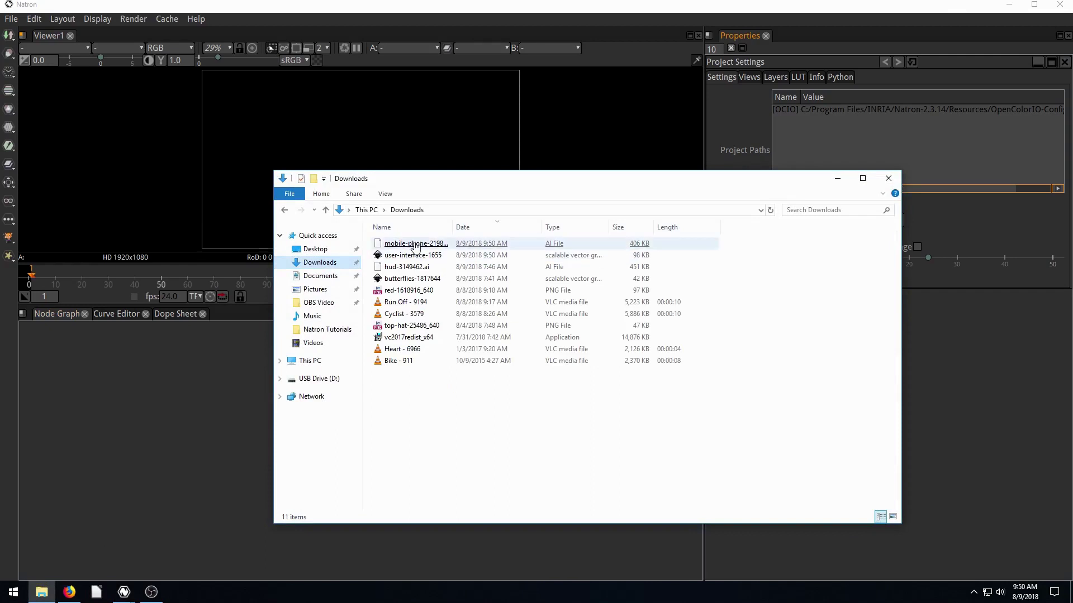
pyautogui.moveTo(453, 227); pyautogui.dragTo(531, 224)
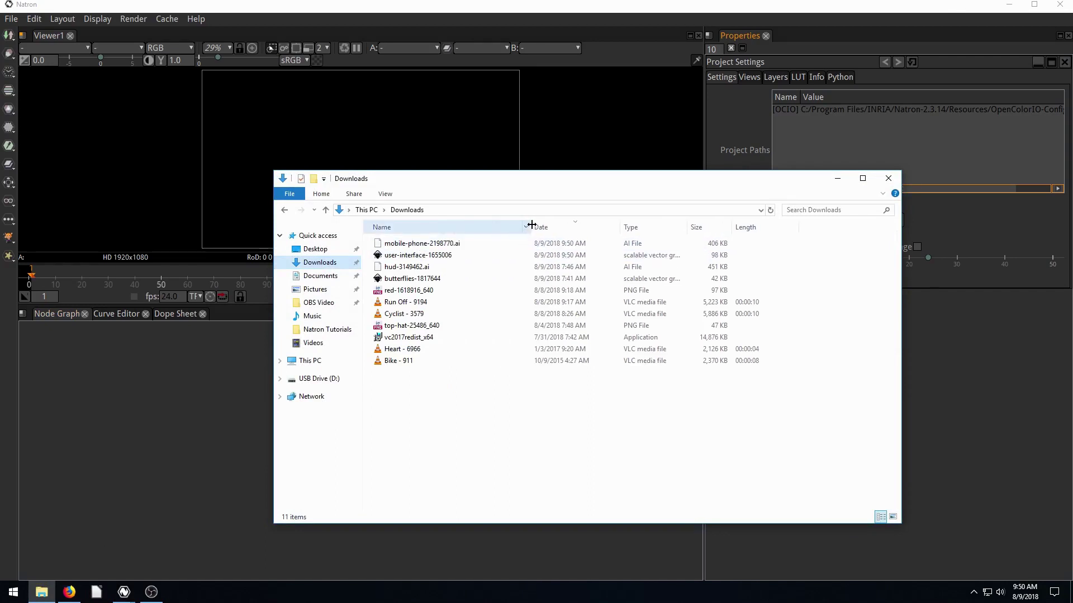
# Step: Try opening mobile-phone-2198770.ai, dismiss the app prompt, and open user-interface-1655006.svg instead
pyautogui.click(408, 245)
pyautogui.doubleClick(408, 245)
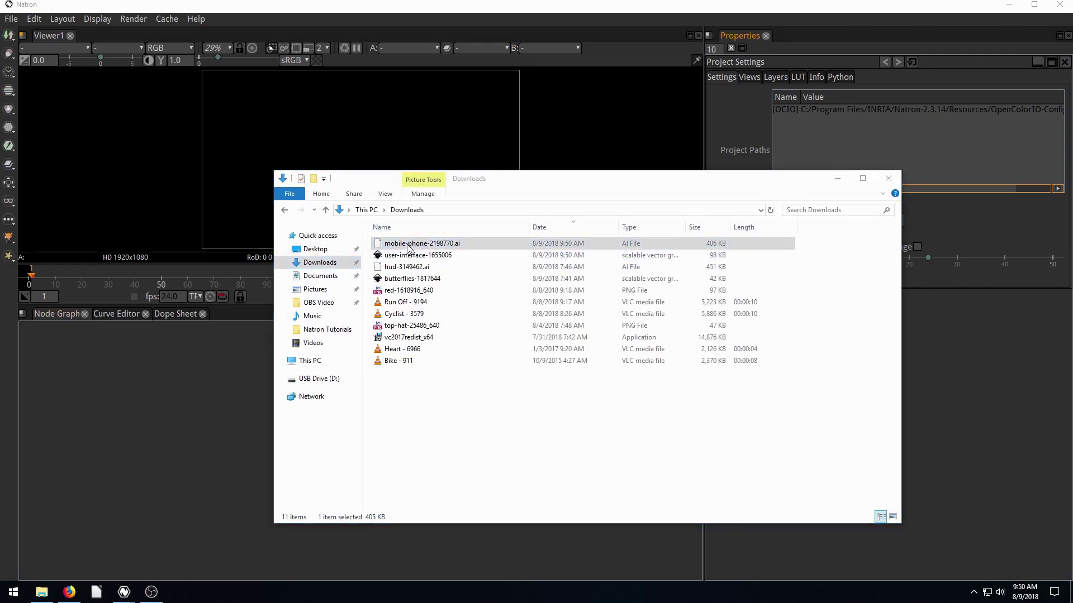
pyautogui.click(470, 454)
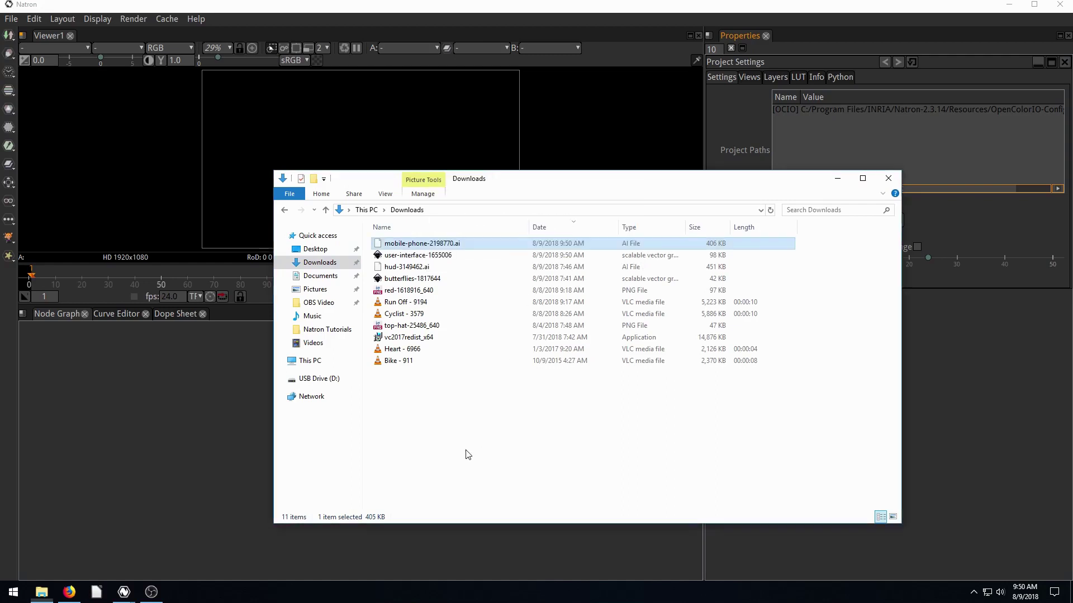
pyautogui.click(441, 256)
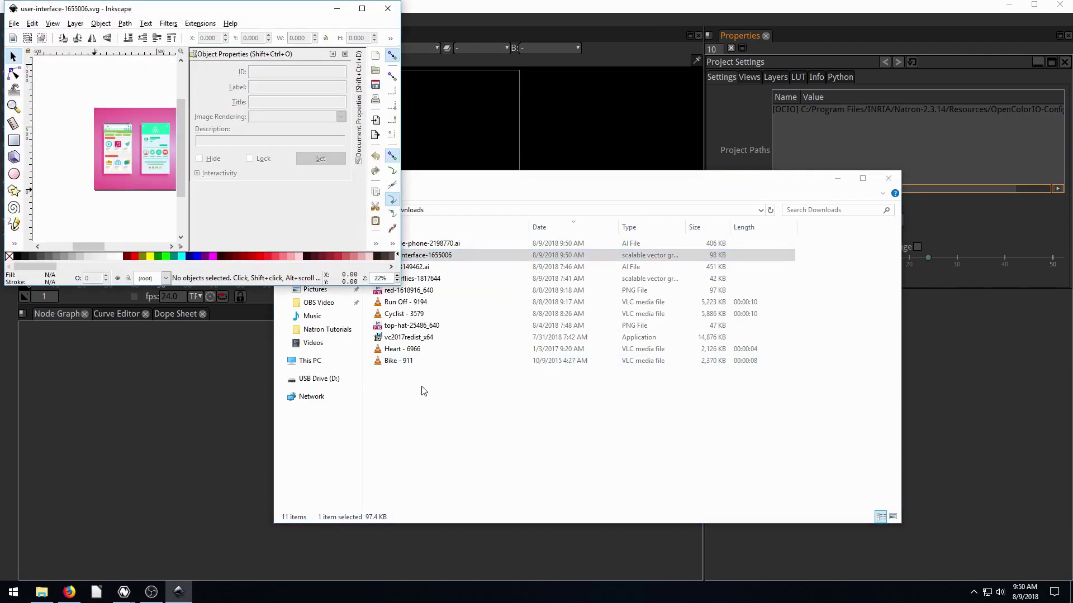
# Step: Maximize the Inkscape window and zoom in on the UI mockups
pyautogui.click(361, 8)
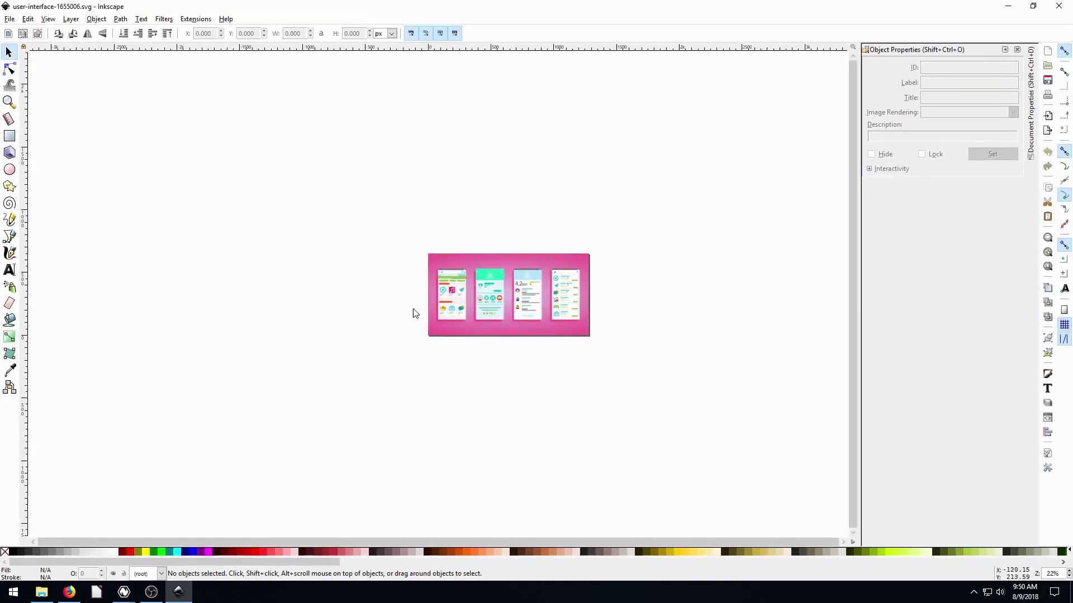
pyautogui.press('+')
pyautogui.press('+')
pyautogui.press('+')
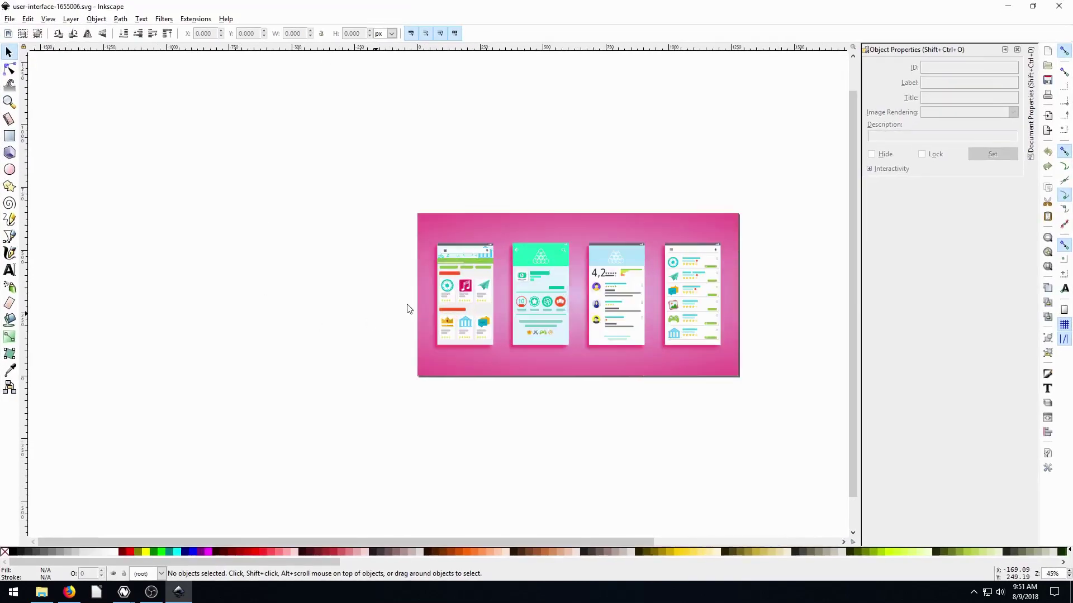
pyautogui.moveTo(572, 281); pyautogui.dragTo(378, 280)
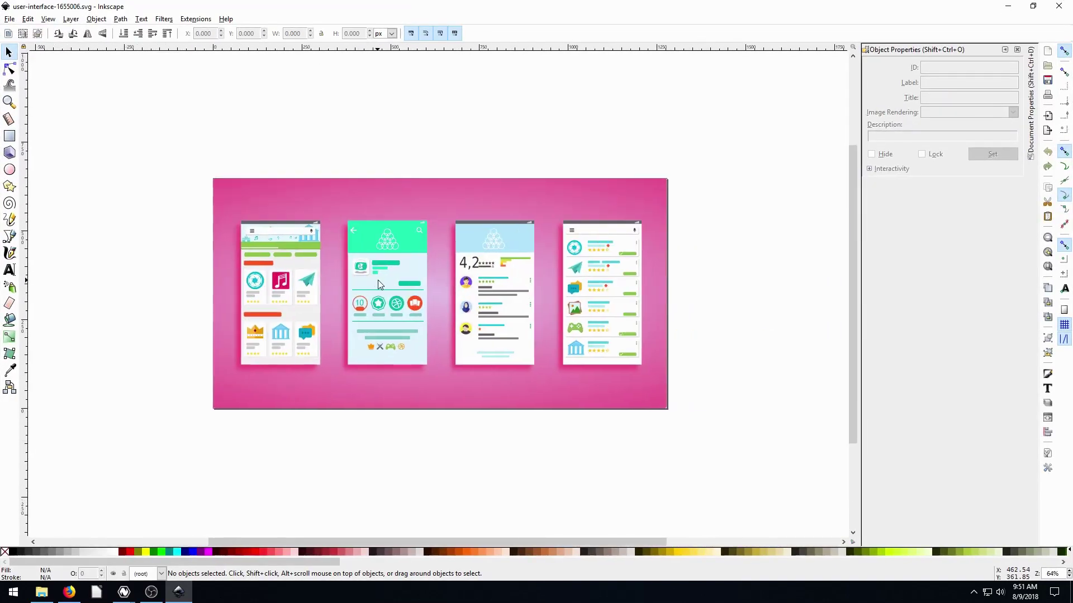
pyautogui.press('+')
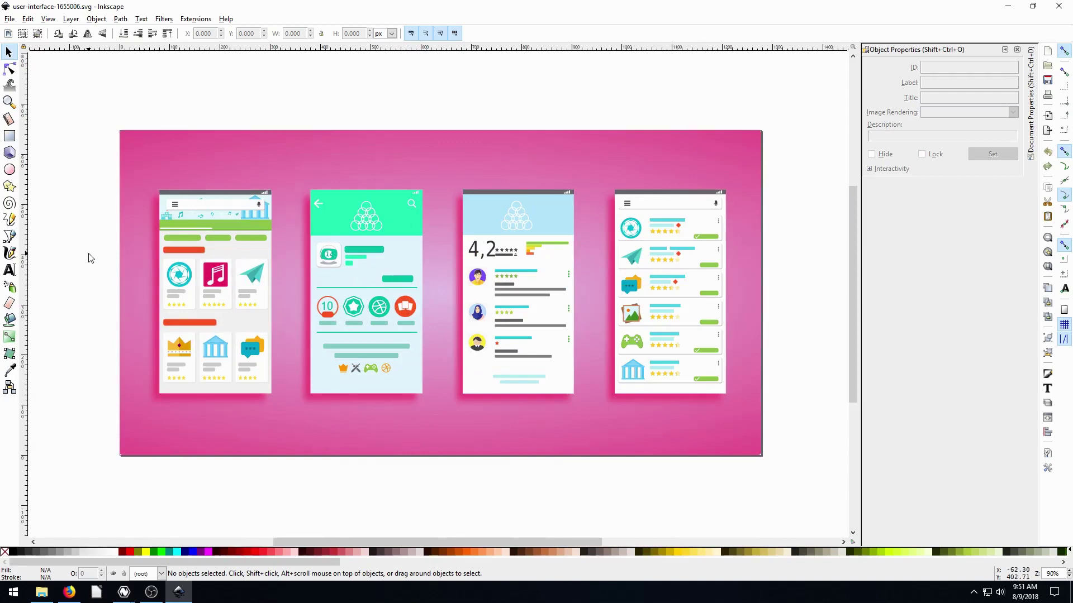
# Step: Drag the mockup group to align with the page edges, then select all objects
pyautogui.click(318, 161)
pyautogui.moveTo(314, 159); pyautogui.dragTo(479, 287)
pyautogui.click(773, 244)
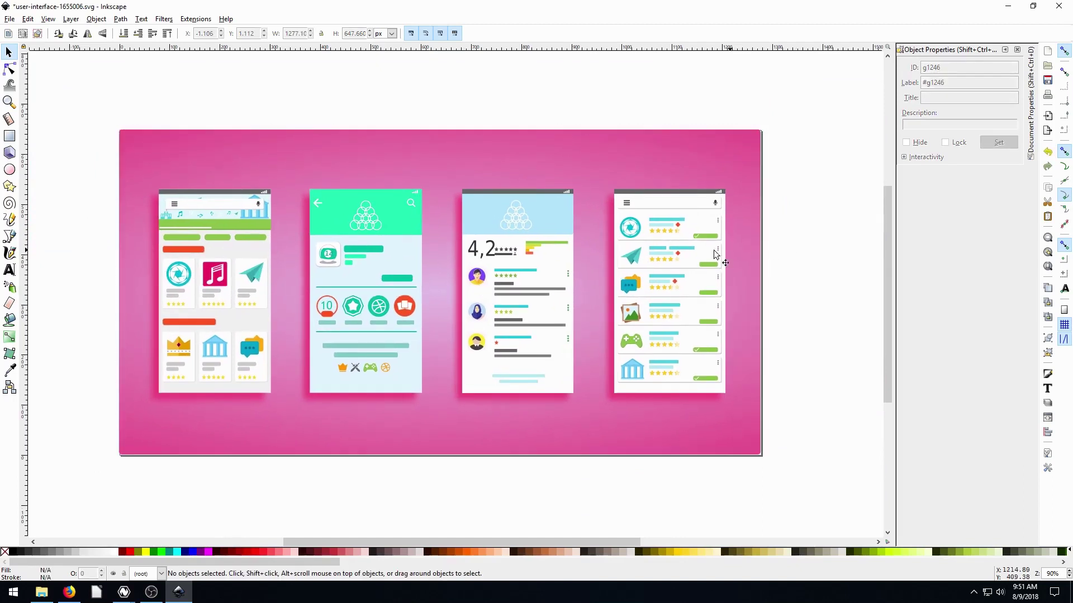
pyautogui.click(511, 251)
pyautogui.press('ctrl')
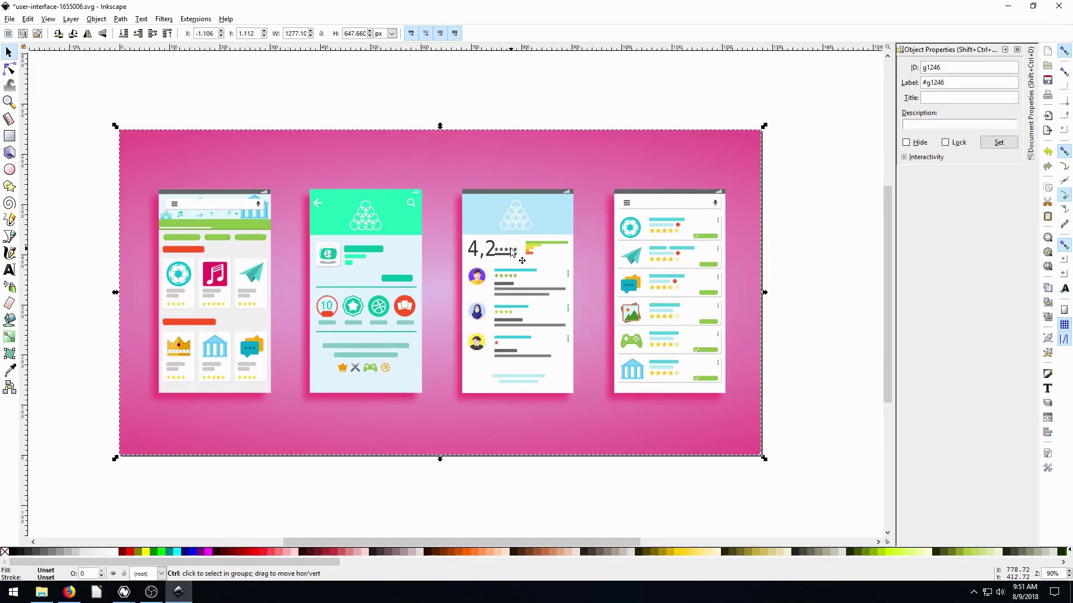
pyautogui.press('shift')
pyautogui.hotkey('ctrl', 'a')
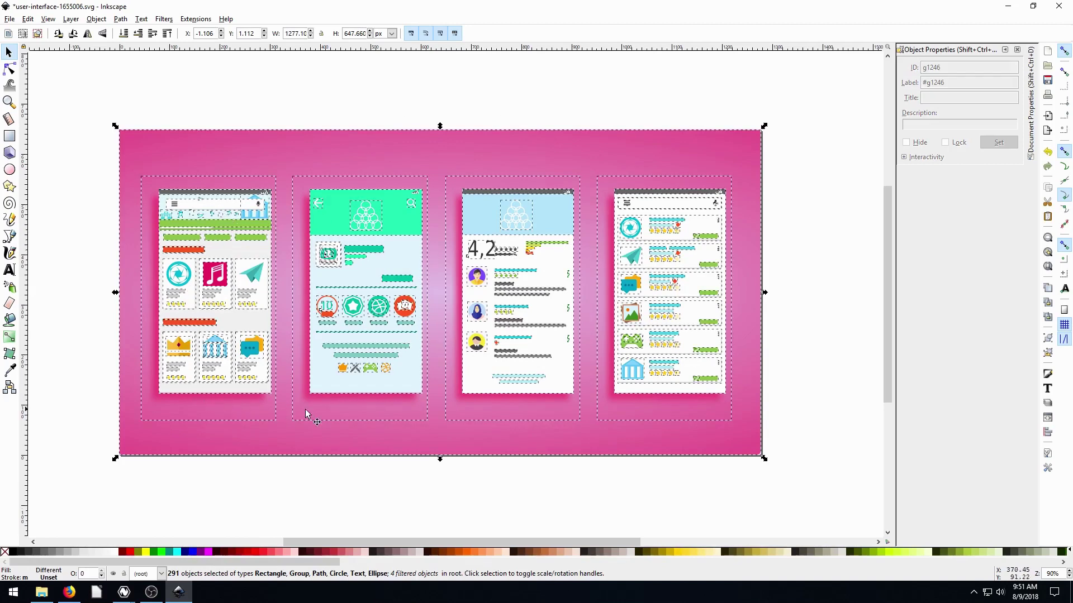
# Step: Move the pink background aside and delete the fourth phone's icon group
pyautogui.click(821, 318)
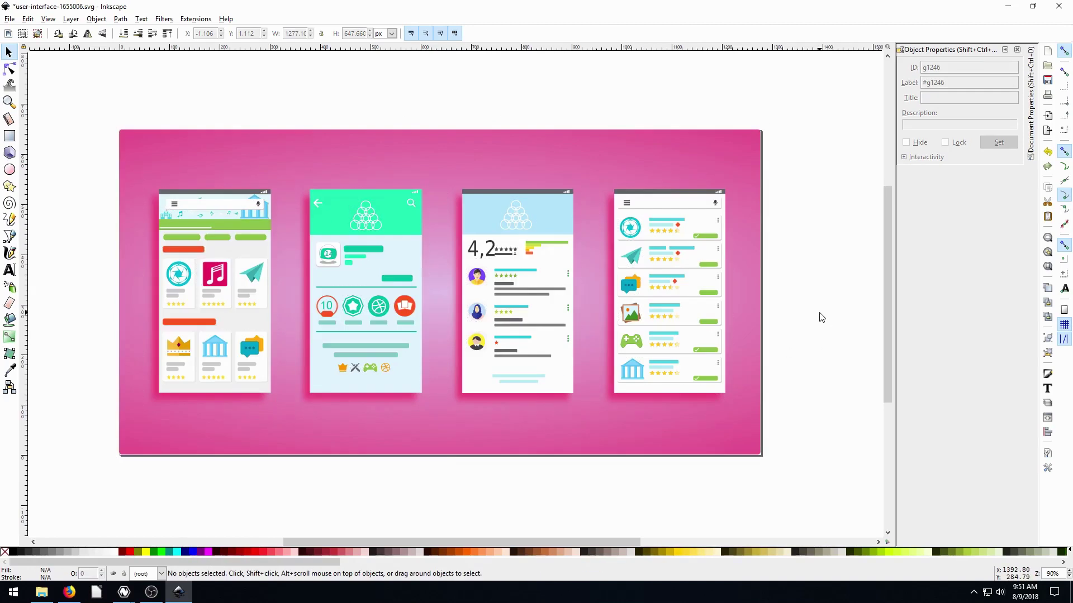
pyautogui.click(648, 162)
pyautogui.moveTo(665, 159); pyautogui.dragTo(628, 172)
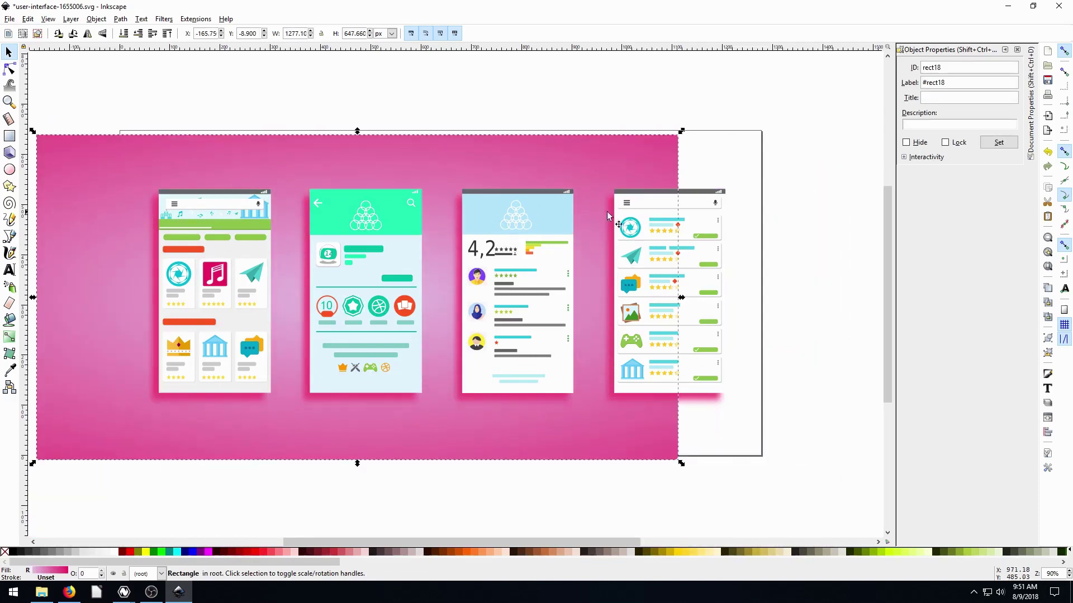
pyautogui.click(643, 208)
pyautogui.click(670, 234)
pyautogui.click(630, 227)
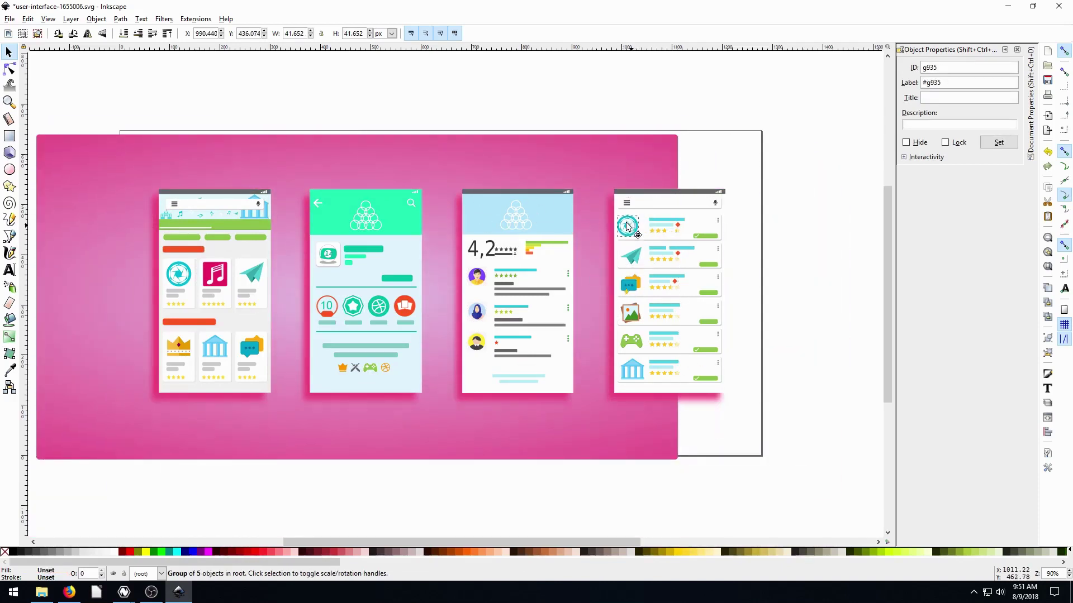
pyautogui.moveTo(630, 228); pyautogui.dragTo(575, 166)
pyautogui.press('Delete')
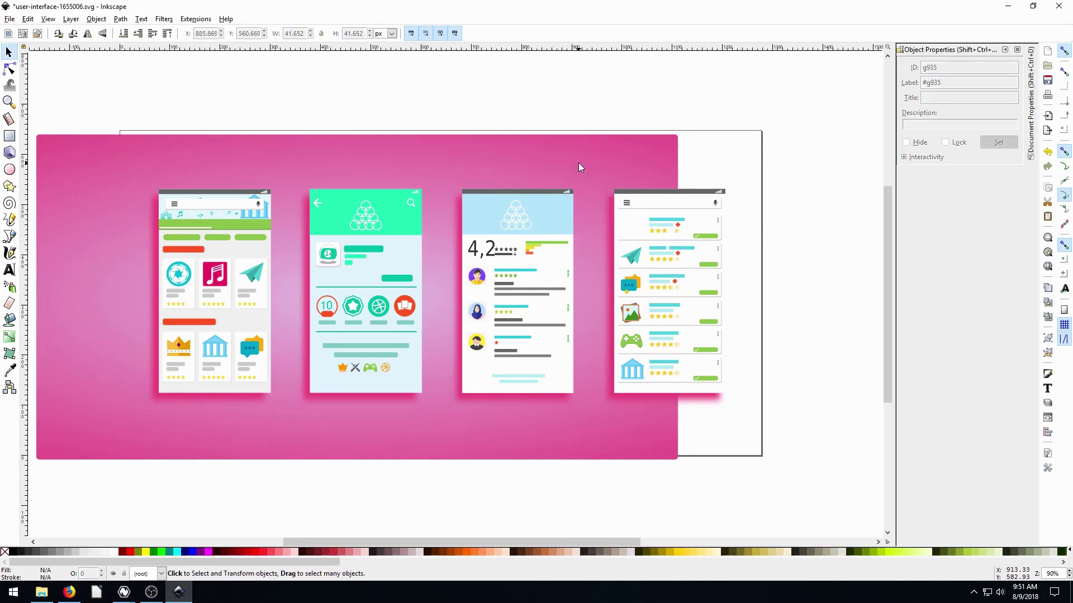
# Step: Delete the fourth, second and first phones, the pink background and the leftover blurred shadow
pyautogui.moveTo(793, 473); pyautogui.dragTo(595, 144)
pyautogui.press('Delete')
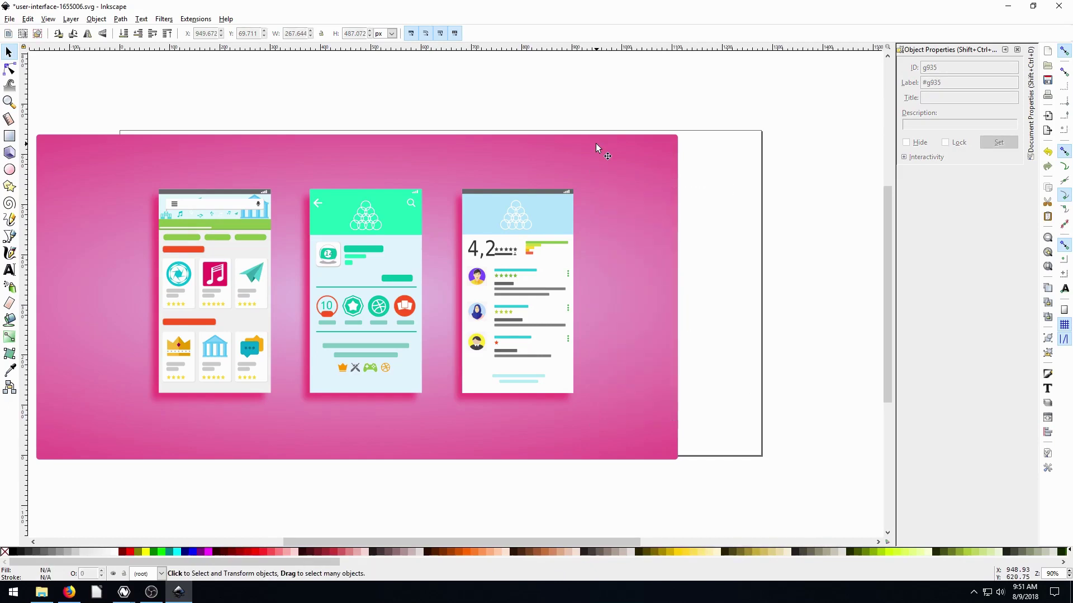
pyautogui.click(619, 156)
pyautogui.press('Delete')
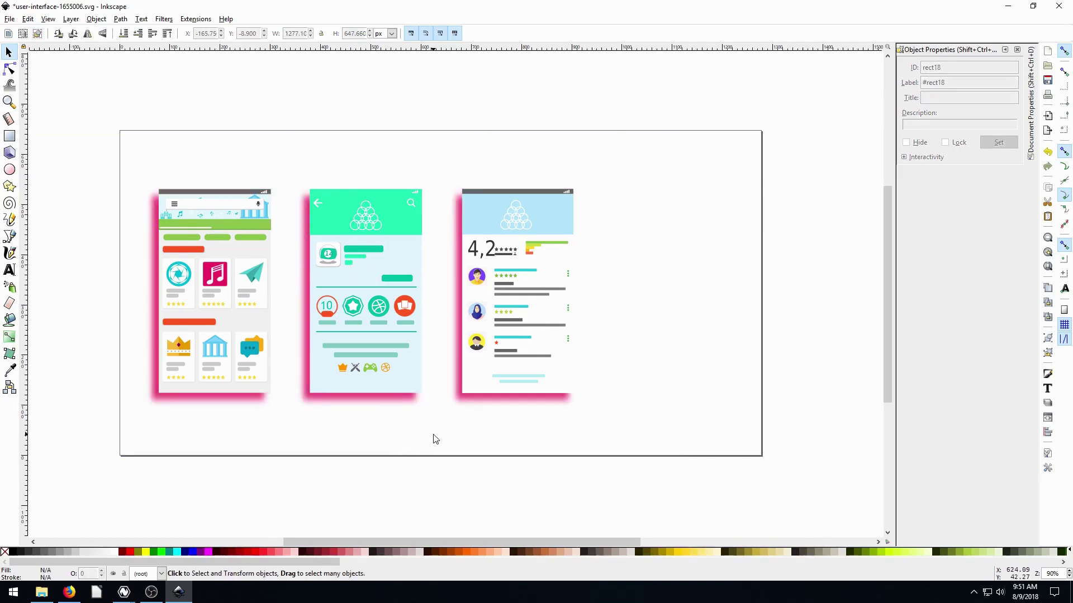
pyautogui.moveTo(436, 439); pyautogui.dragTo(288, 174)
pyautogui.press('Delete')
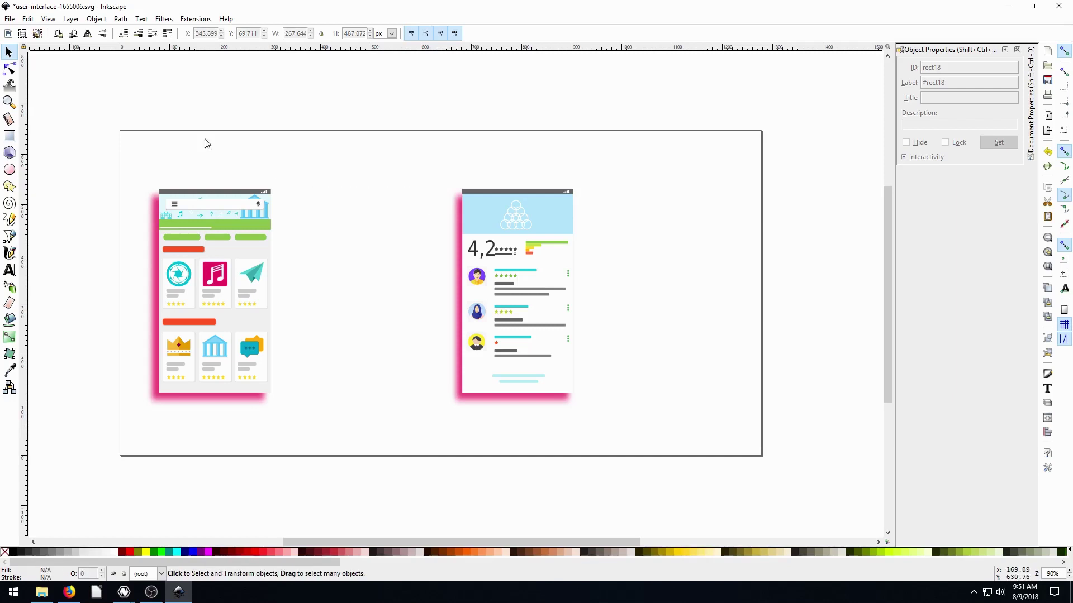
pyautogui.moveTo(129, 132); pyautogui.dragTo(329, 423)
pyautogui.press('Delete')
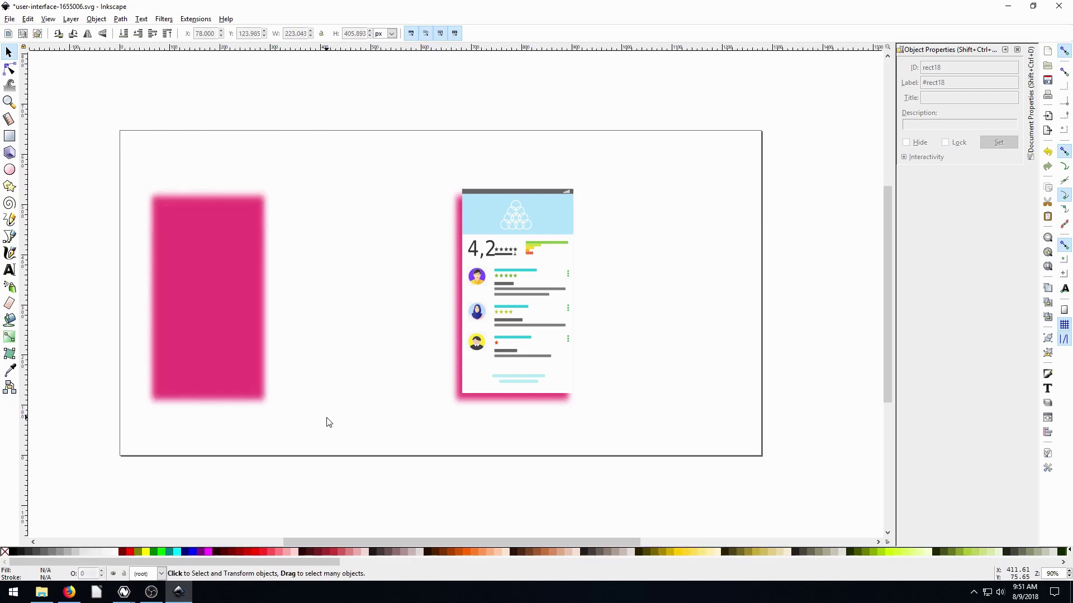
pyautogui.click(193, 354)
pyautogui.press('Delete')
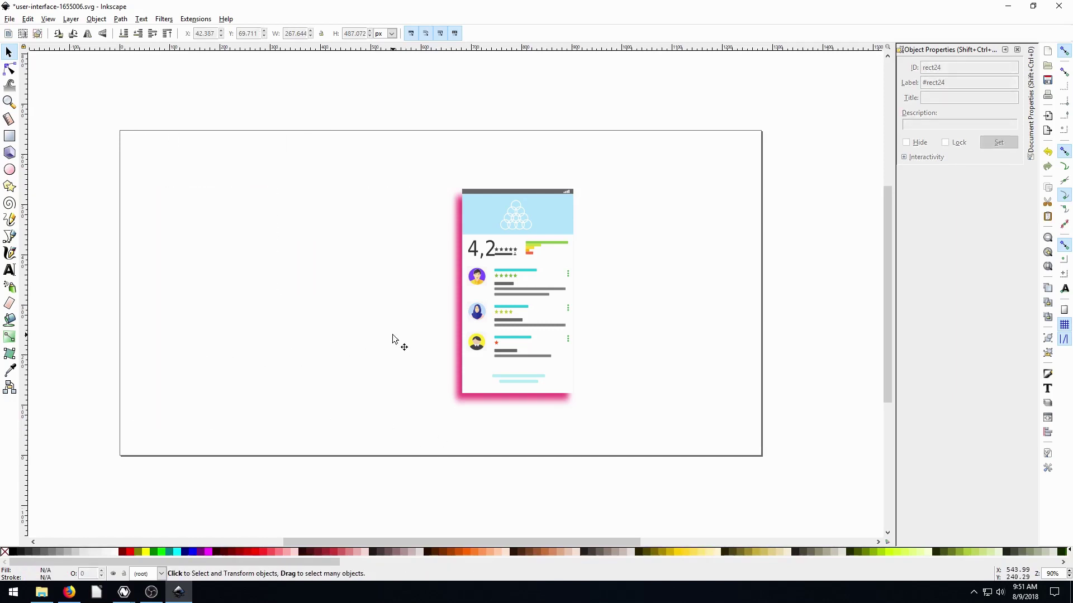
# Step: Delete the pink shadow behind the remaining reviews phone
pyautogui.press('+')
pyautogui.press('+')
pyautogui.click(461, 292)
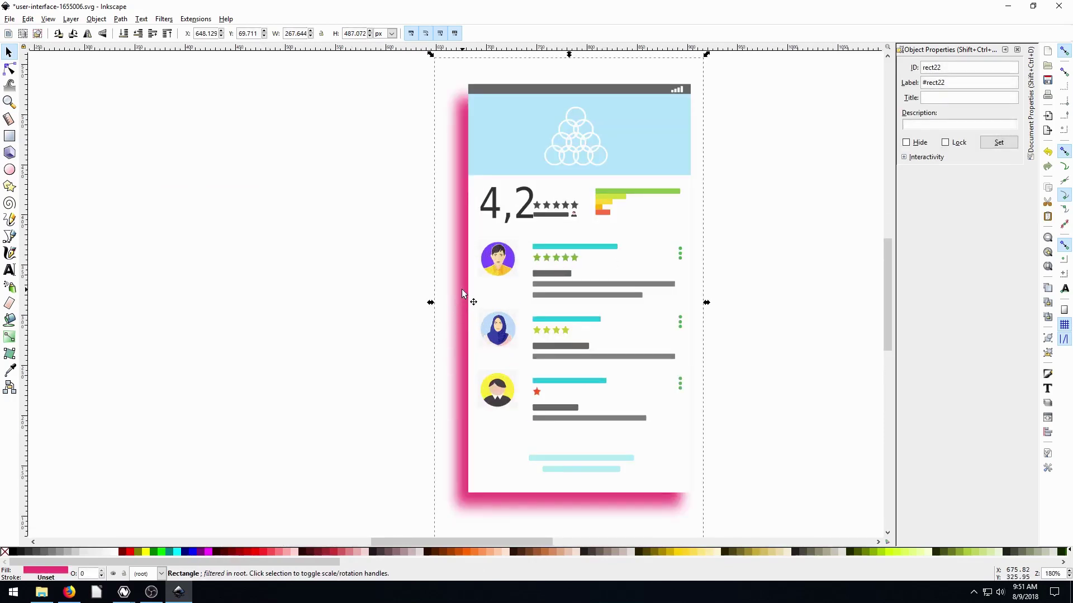
pyautogui.press('Delete')
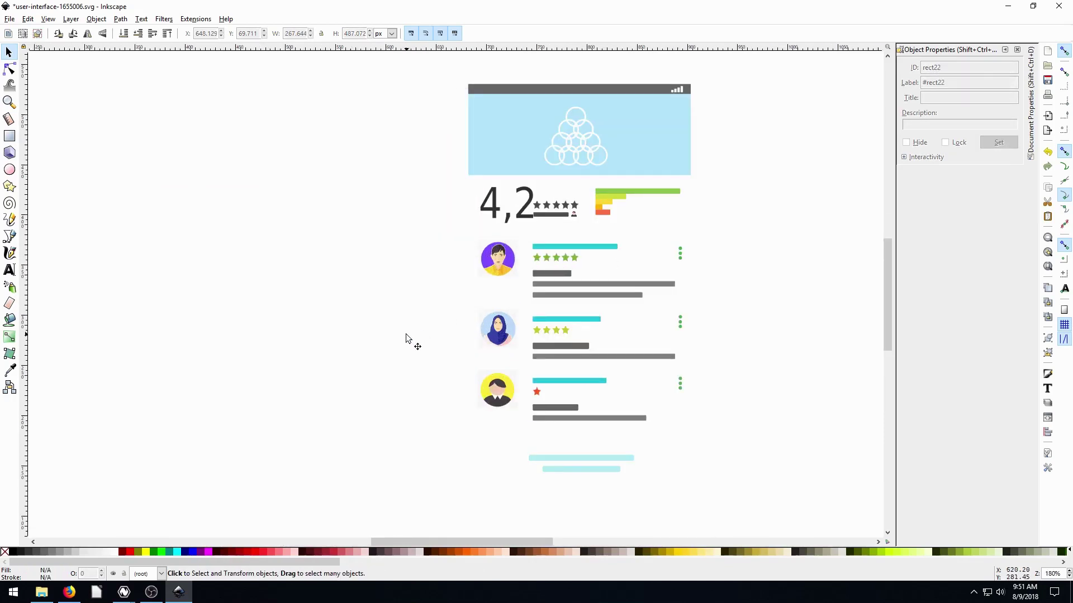
pyautogui.press('-')
pyautogui.press('-')
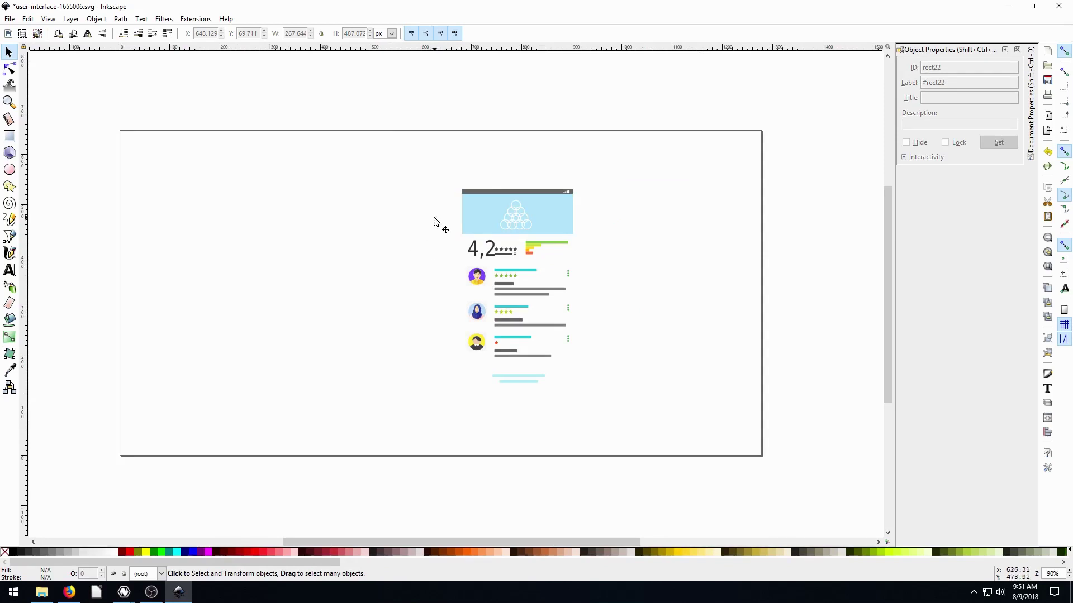
# Step: Select the whole reviews card and move it left toward the page centre
pyautogui.click(494, 209)
pyautogui.click(393, 168)
pyautogui.moveTo(392, 166); pyautogui.dragTo(618, 434)
pyautogui.moveTo(516, 215); pyautogui.dragTo(375, 213)
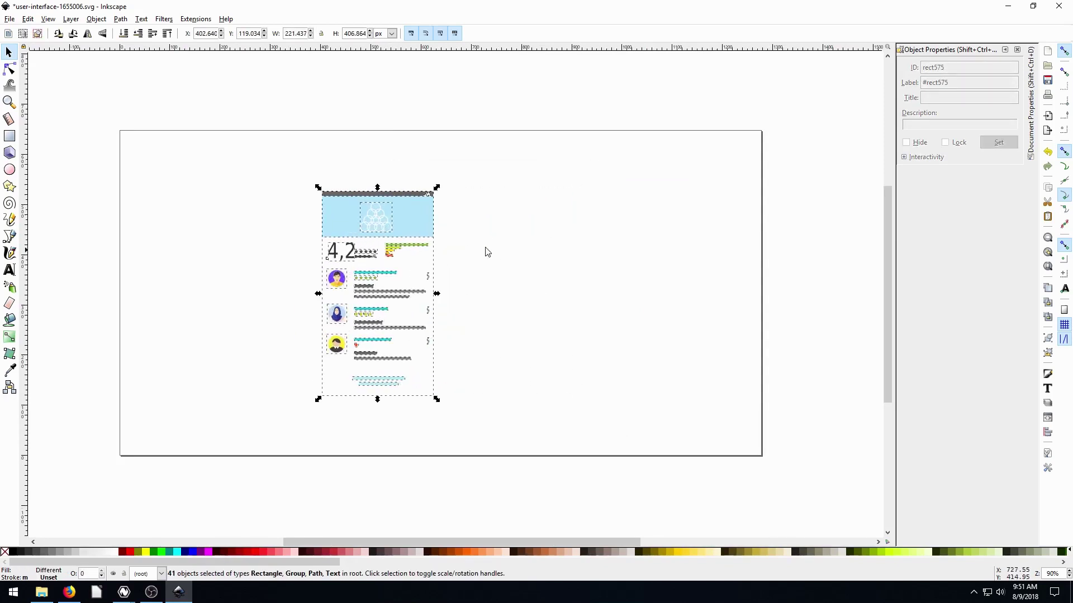
pyautogui.click(505, 249)
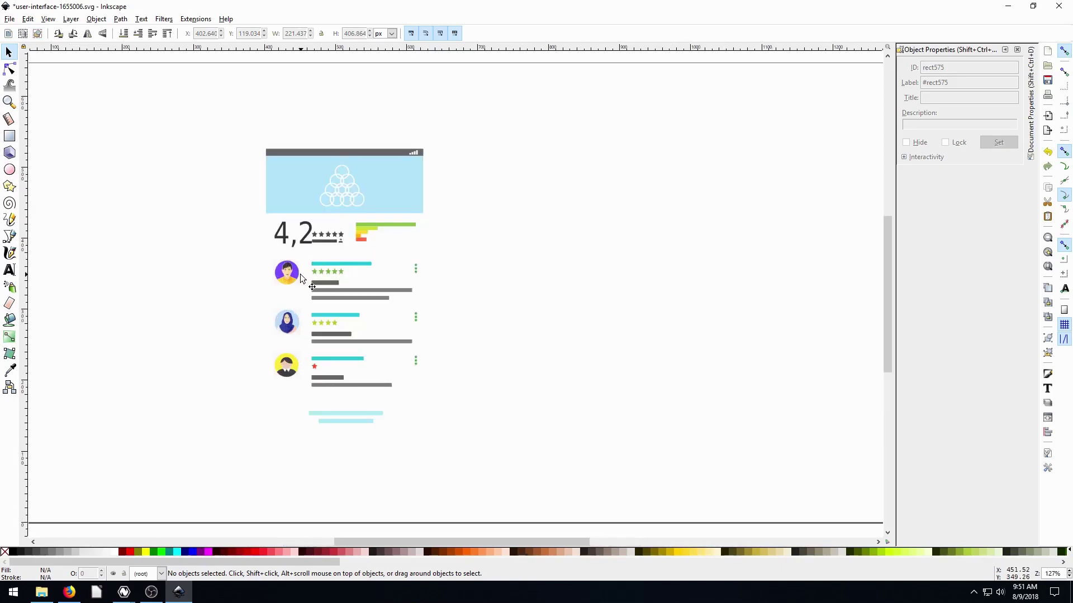
# Step: Zoom around to inspect the reviews card and check its full selection
pyautogui.keyDown('ctrl'); pyautogui.scroll(1, 279, 324); pyautogui.keyUp('ctrl')
pyautogui.press('+')
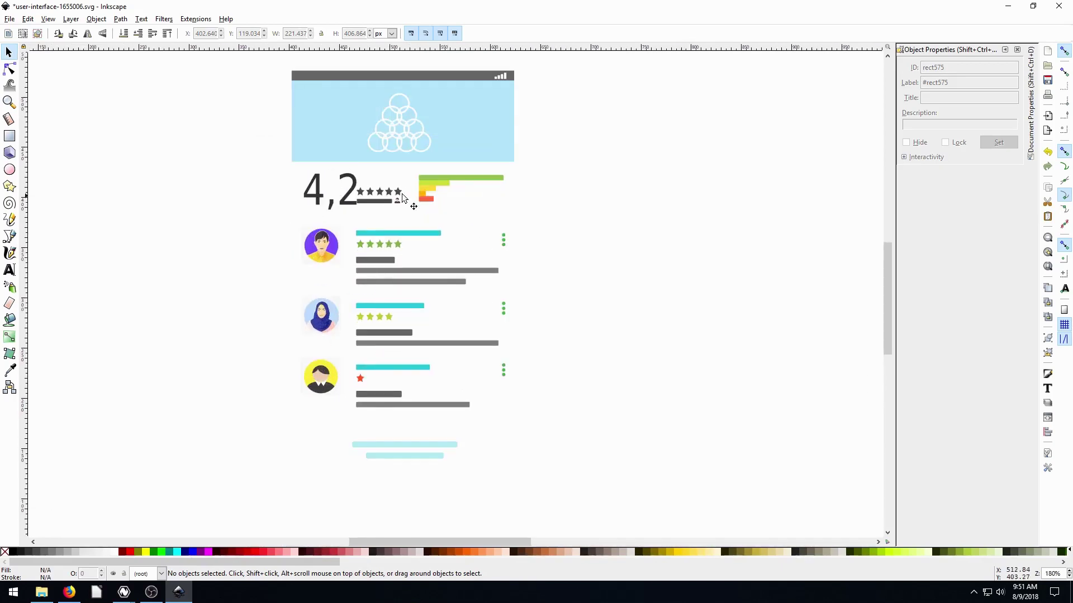
pyautogui.press('-')
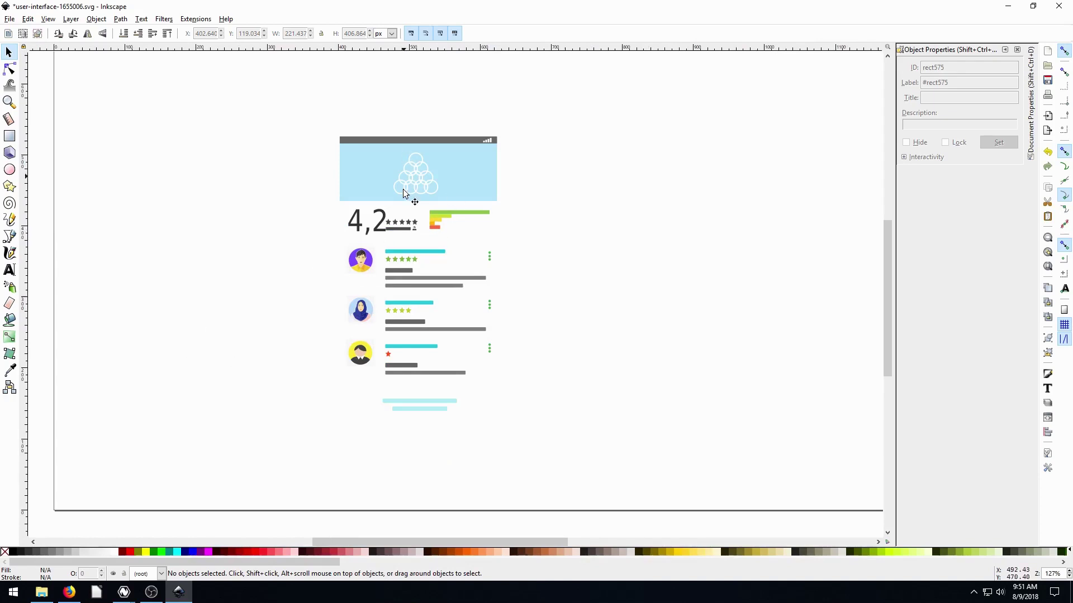
pyautogui.press('-')
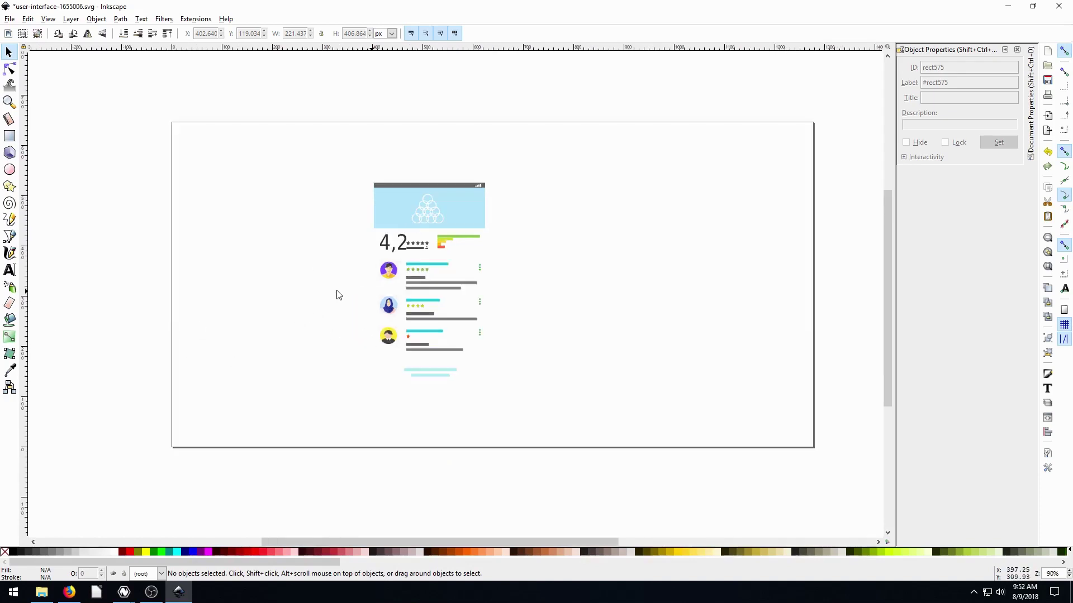
pyautogui.press('+')
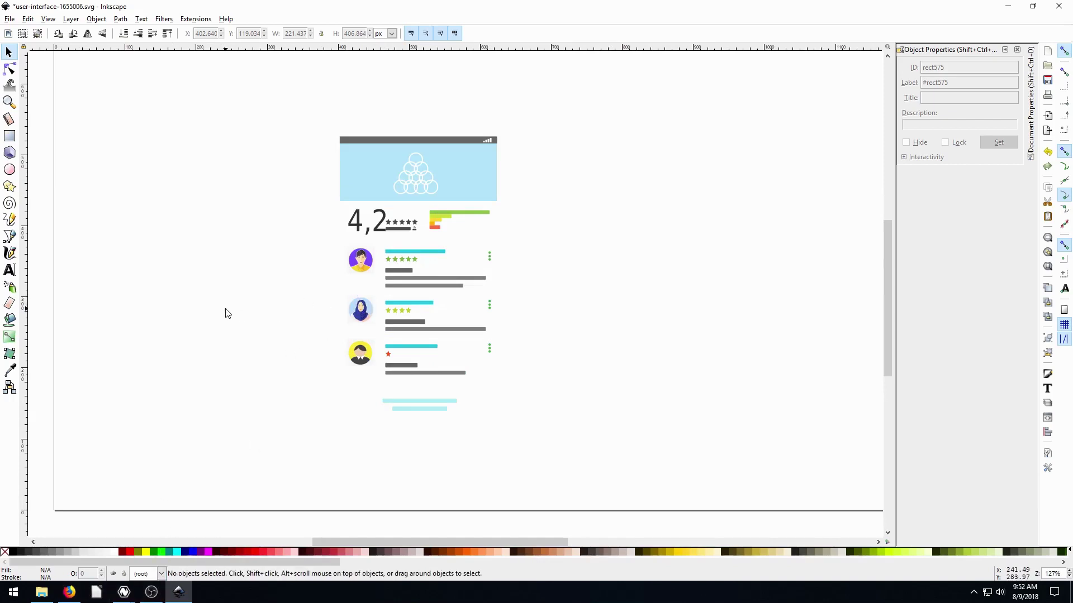
pyautogui.scroll(1, 228, 302)
pyautogui.hscroll(-3, 228, 302)
pyautogui.moveTo(312, 127); pyautogui.dragTo(642, 478)
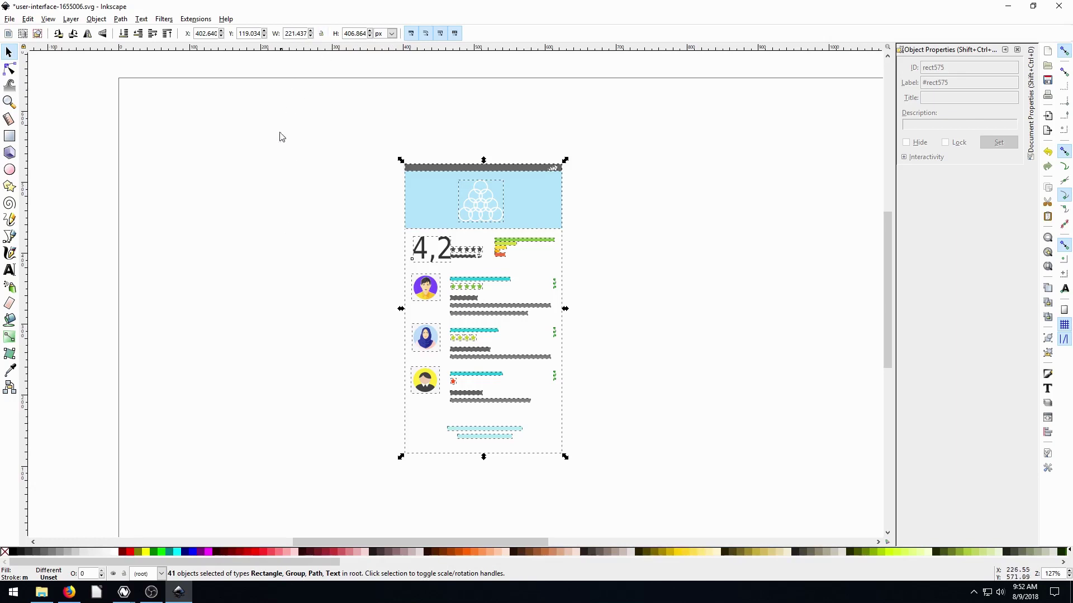
pyautogui.click(277, 147)
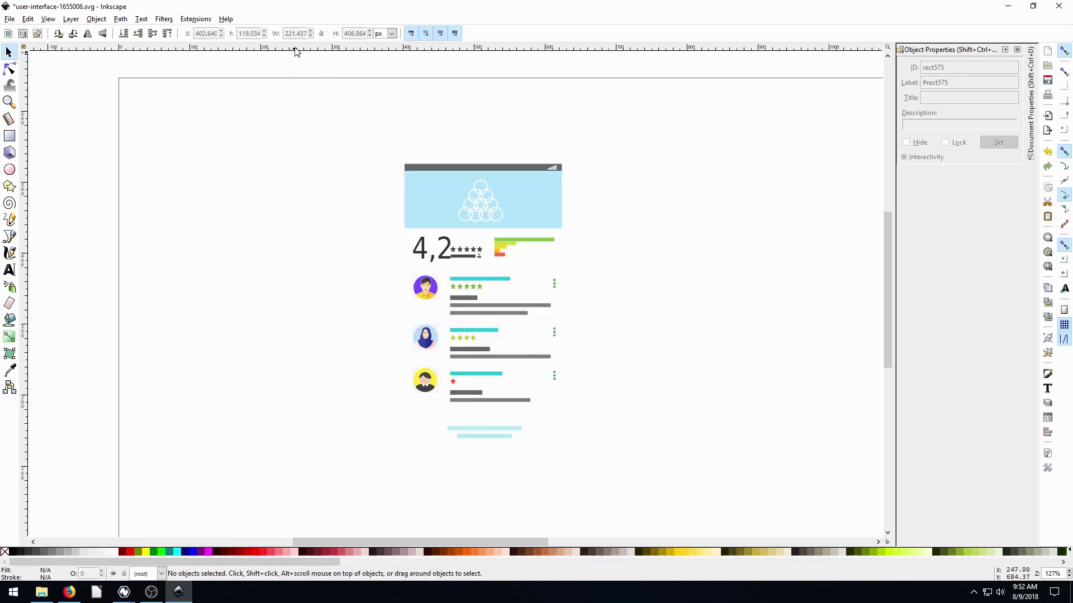
# Step: Clean up unused definitions and set the page size to 222 × 407 px
pyautogui.click(10, 19)
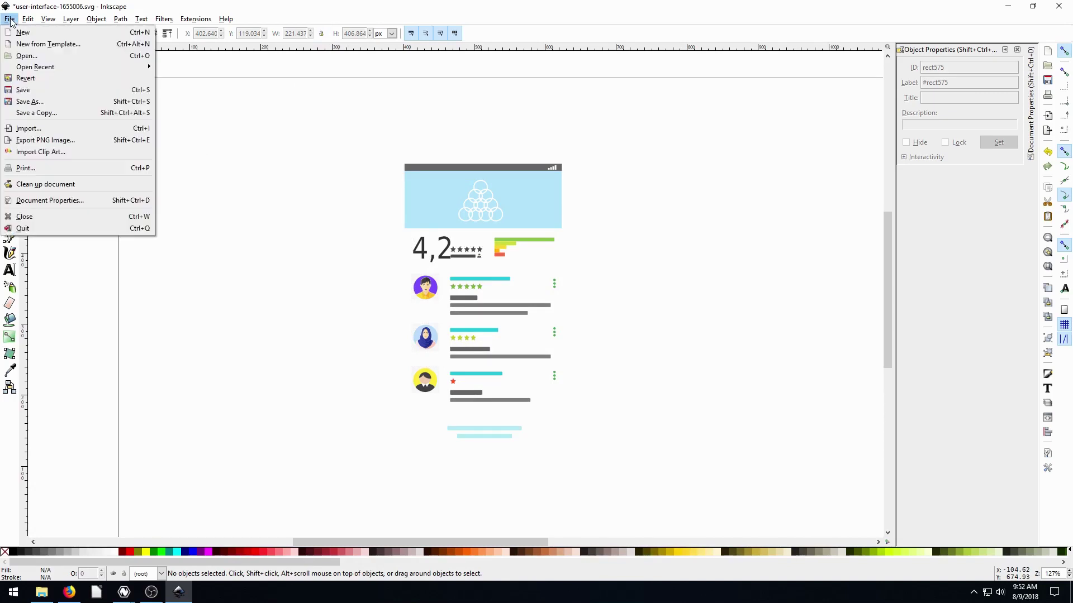
pyautogui.click(42, 185)
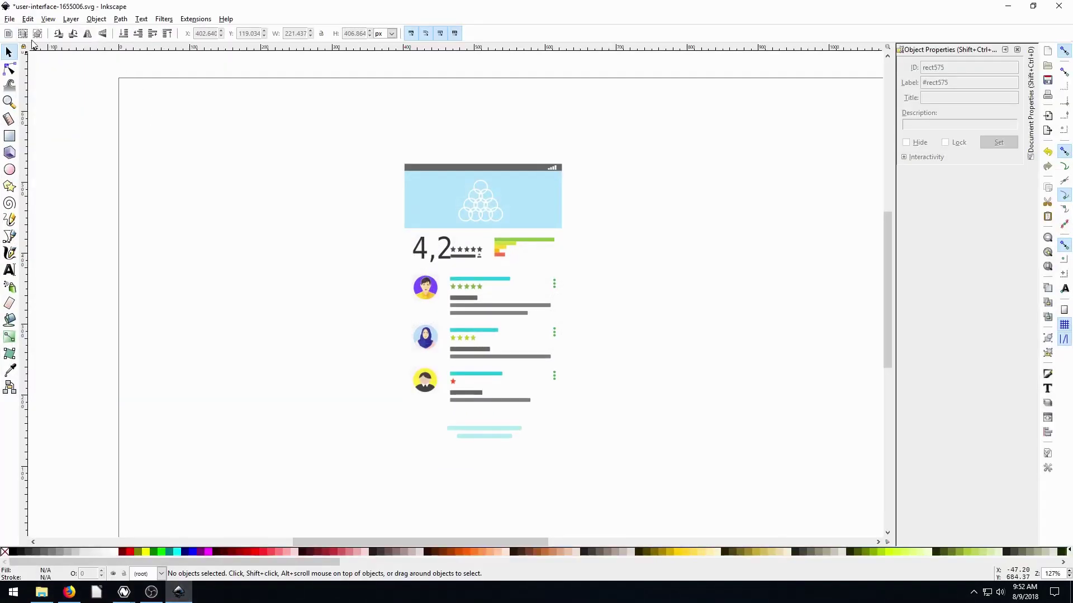
pyautogui.click(9, 19)
pyautogui.click(30, 200)
pyautogui.click(1032, 101)
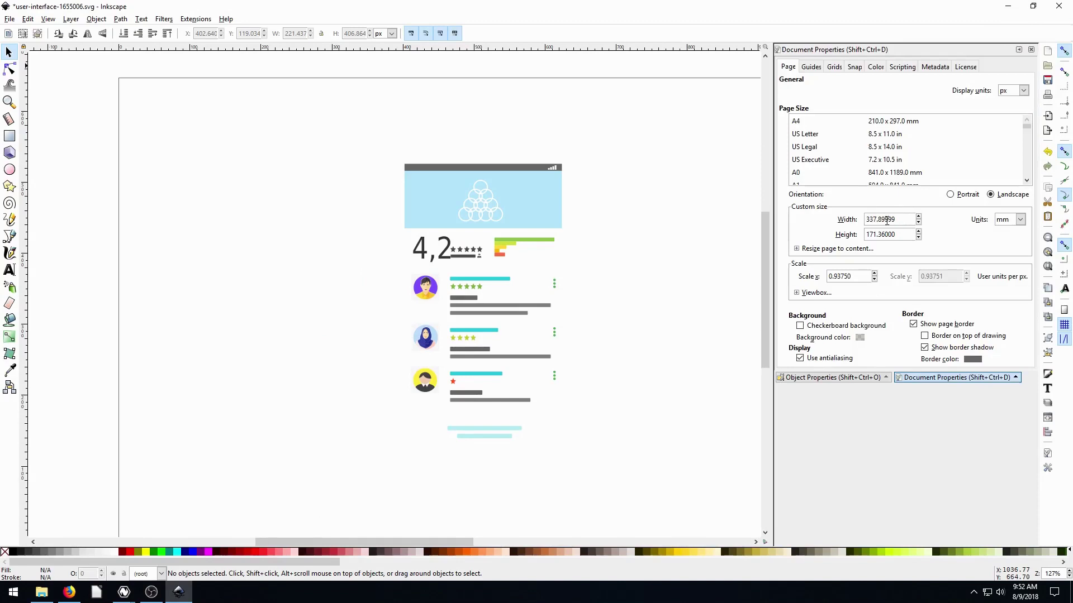
pyautogui.click(1020, 220)
pyautogui.click(1003, 298)
pyautogui.doubleClick(898, 221)
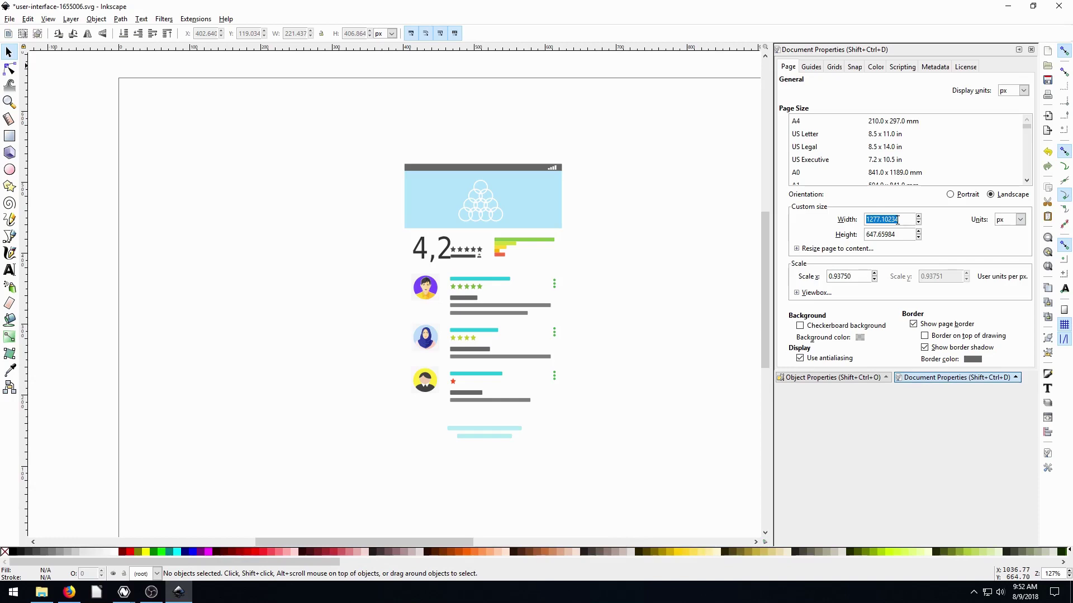
pyautogui.write('222')
pyautogui.doubleClick(905, 234)
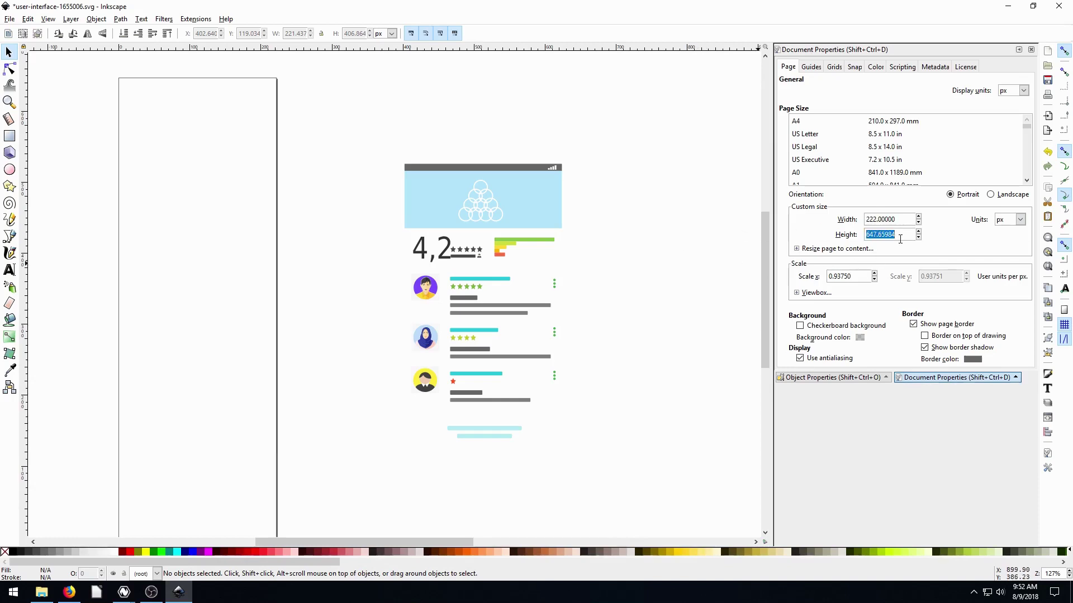
pyautogui.write('407')
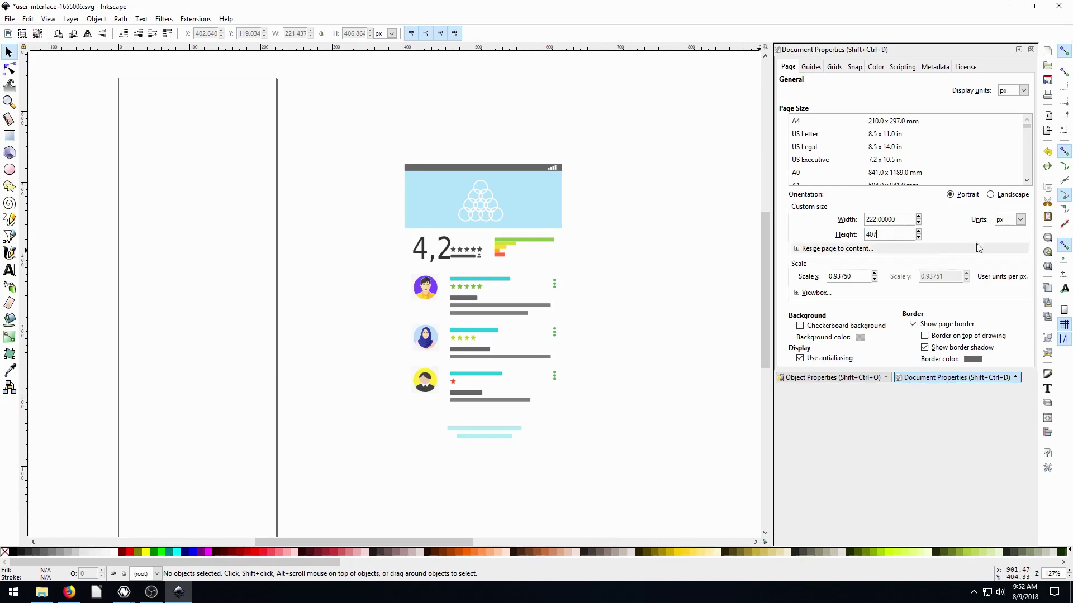
pyautogui.press('Return')
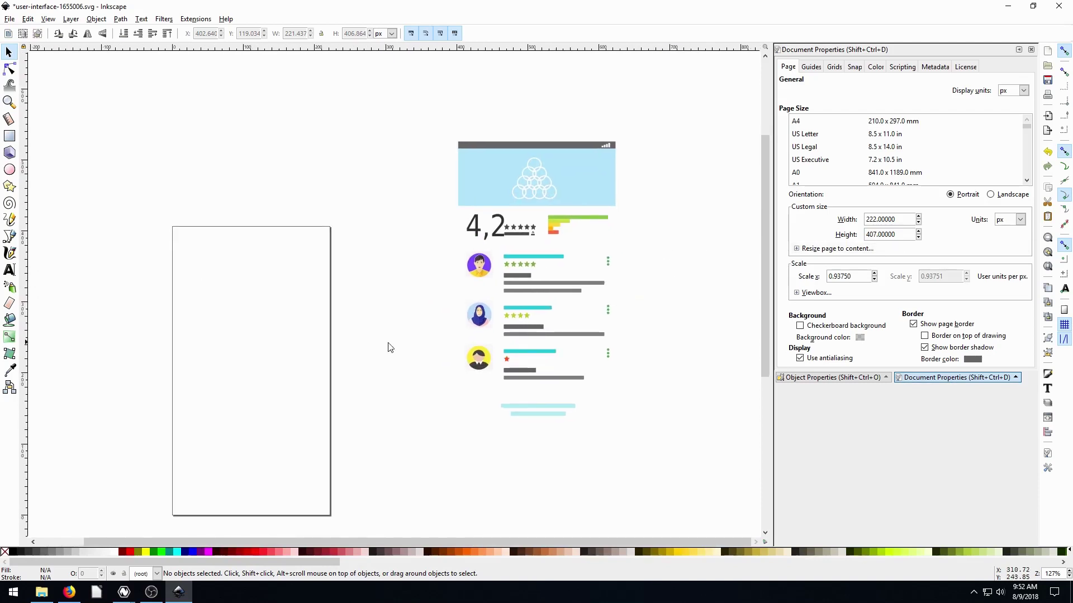
# Step: Move the whole reviews card onto the resized page so it fills it
pyautogui.moveTo(405, 124); pyautogui.dragTo(680, 474)
pyautogui.moveTo(525, 234); pyautogui.dragTo(239, 320)
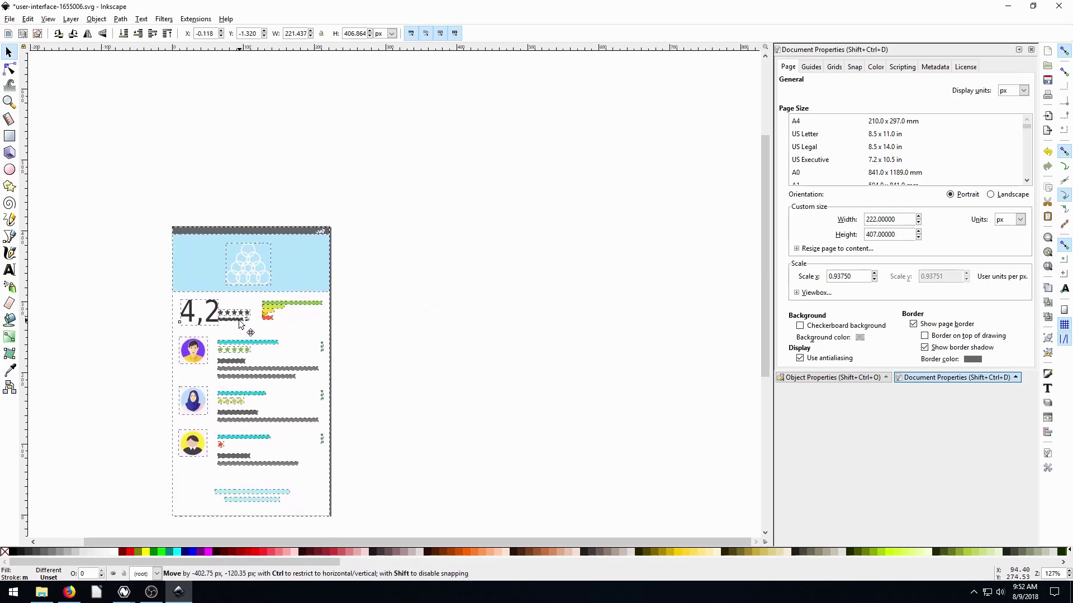
pyautogui.click(359, 321)
pyautogui.scroll(-1, 434, 299)
pyautogui.hscroll(-2, 434, 298)
pyautogui.scroll(-1, 434, 299)
pyautogui.hscroll(-1, 434, 299)
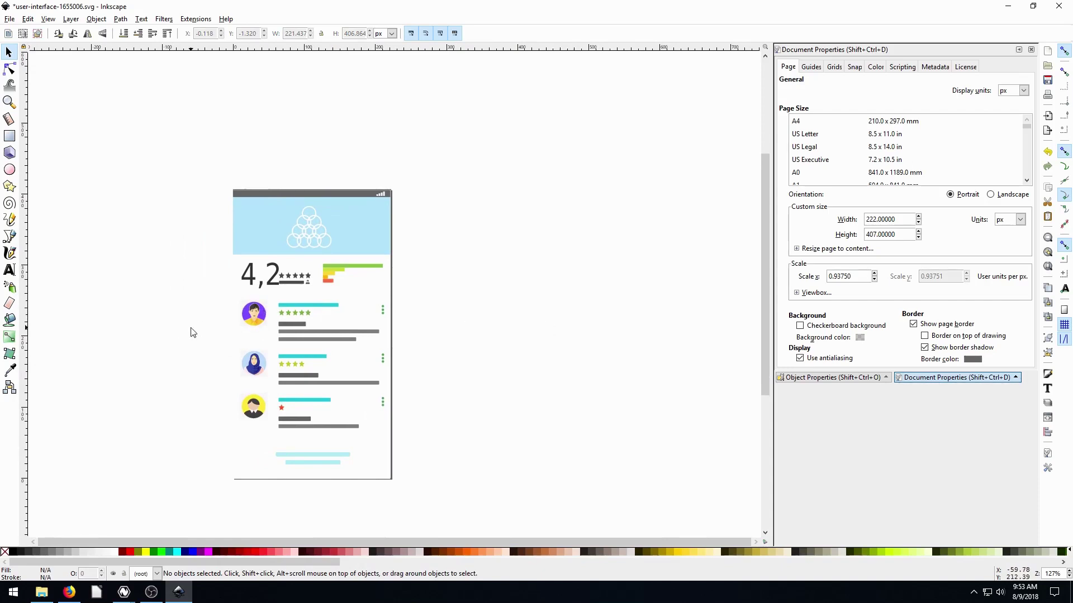
# Step: Select all parts of the first review row and group them with Ctrl+G
pyautogui.click(271, 246)
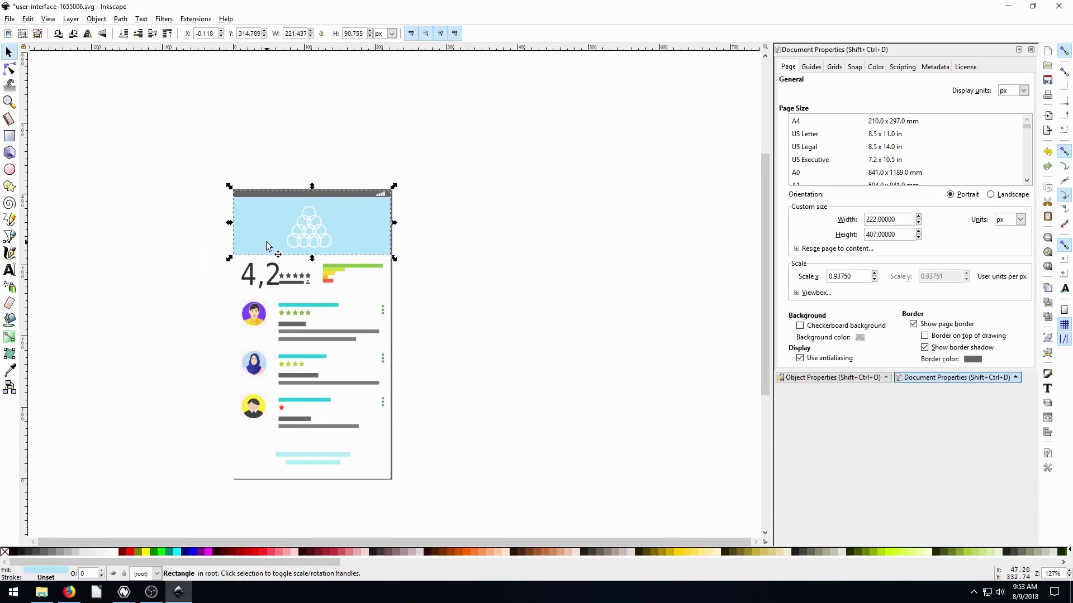
pyautogui.click(274, 278)
pyautogui.click(469, 333)
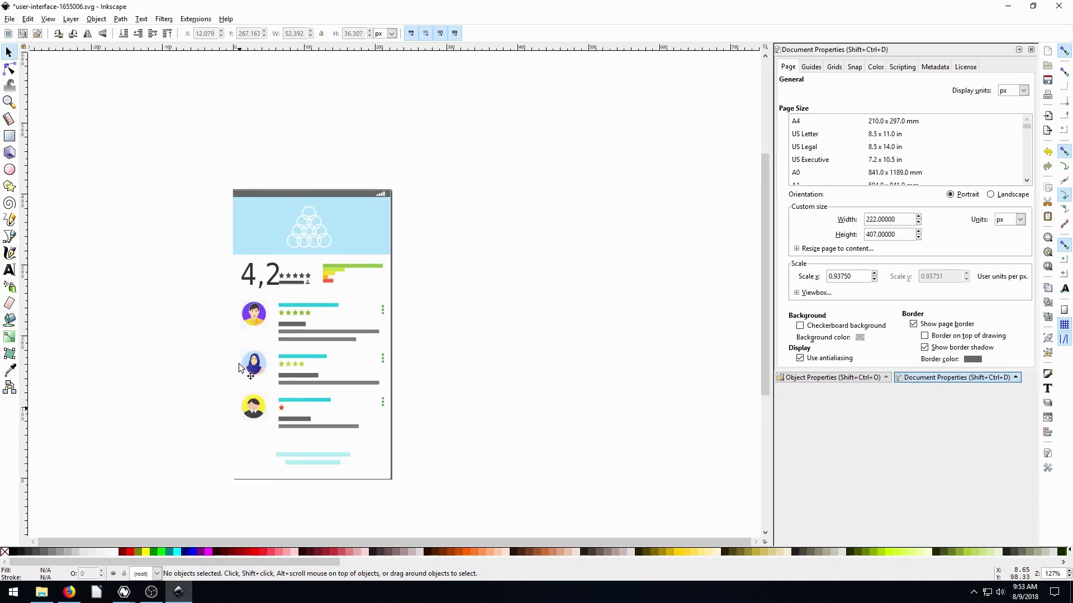
pyautogui.moveTo(174, 369); pyautogui.dragTo(235, 333)
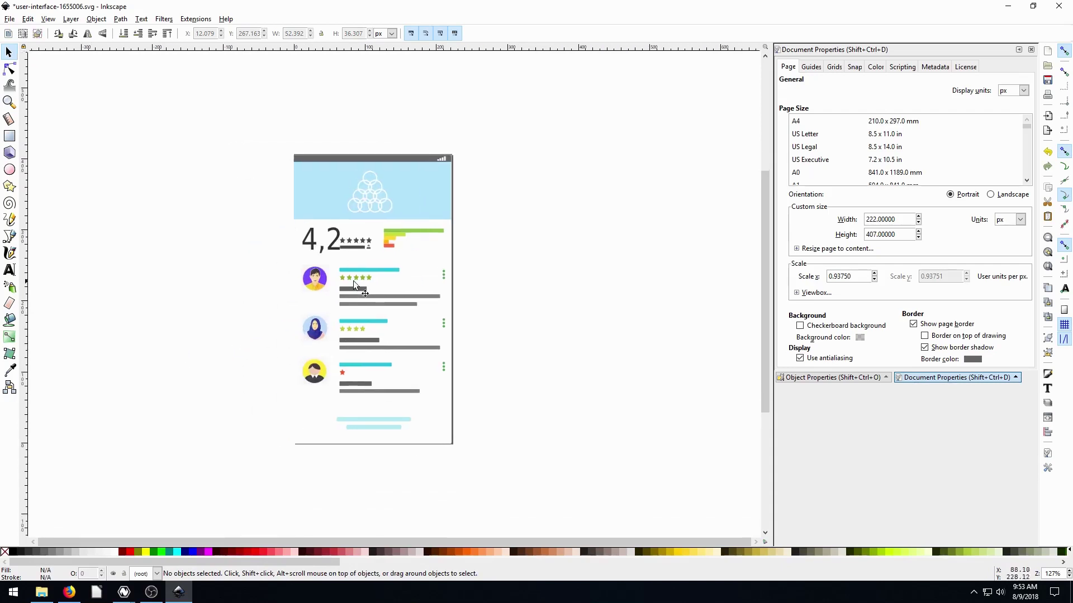
pyautogui.click(317, 279)
pyautogui.click(351, 295)
pyautogui.click(212, 304)
pyautogui.moveTo(254, 259); pyautogui.dragTo(484, 320)
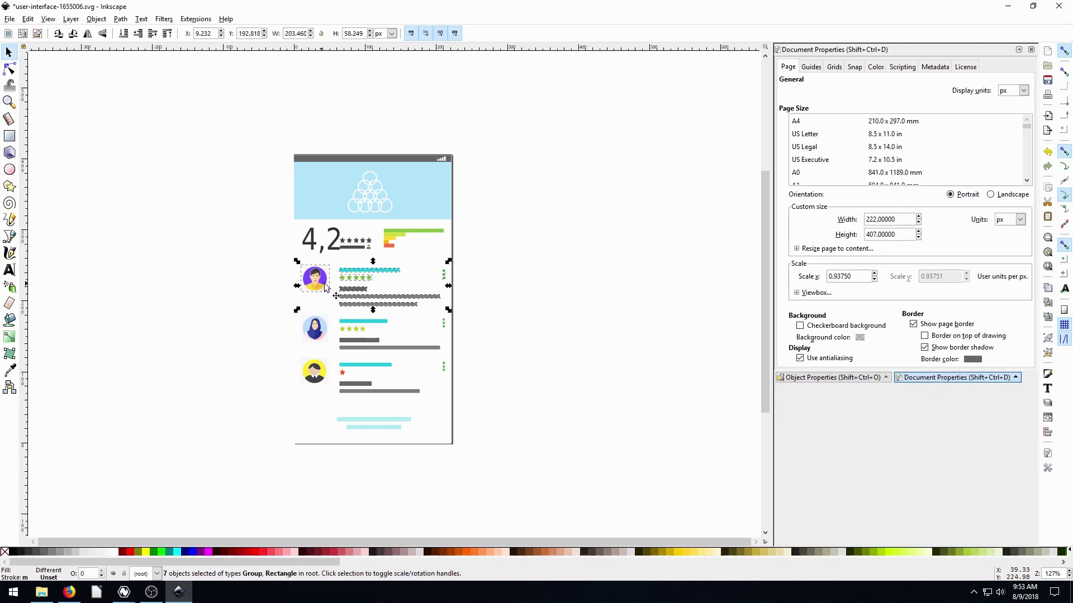
pyautogui.hotkey('ctrl', 'g')
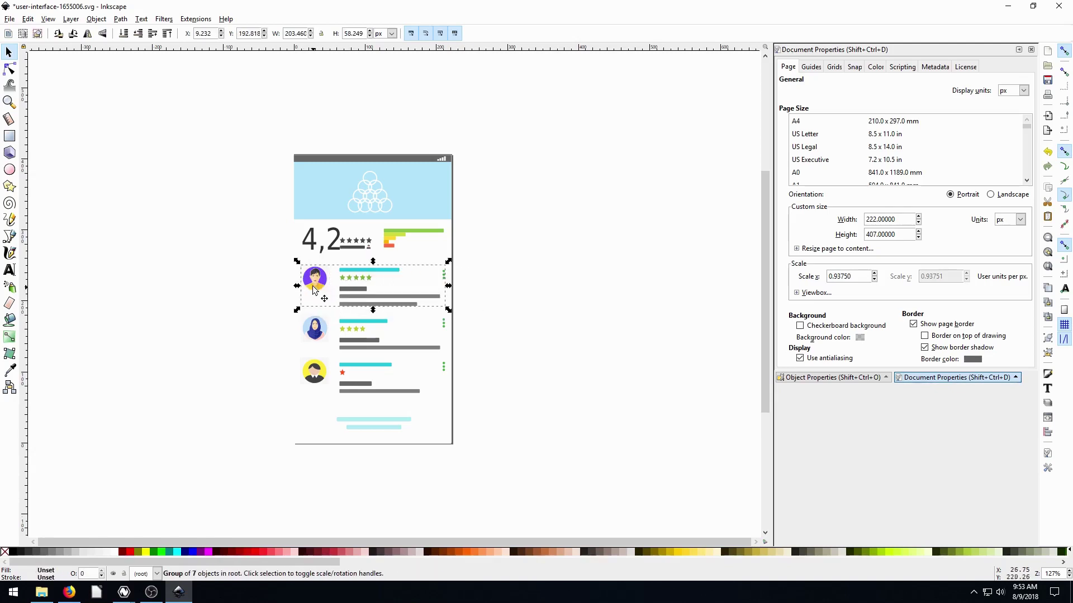
pyautogui.moveTo(317, 278)
pyautogui.mouseDown()
pyautogui.moveTo(476, 274)
pyautogui.moveTo(434, 274)
pyautogui.moveTo(308, 335)
pyautogui.moveTo(304, 471)
pyautogui.moveTo(172, 286)
pyautogui.moveTo(320, 285)
pyautogui.moveTo(312, 494)
pyautogui.moveTo(316, 281)
pyautogui.mouseUp()
# Step: Select the second and third review rows and nudge all three rows into alignment
pyautogui.moveTo(489, 364); pyautogui.dragTo(264, 305)
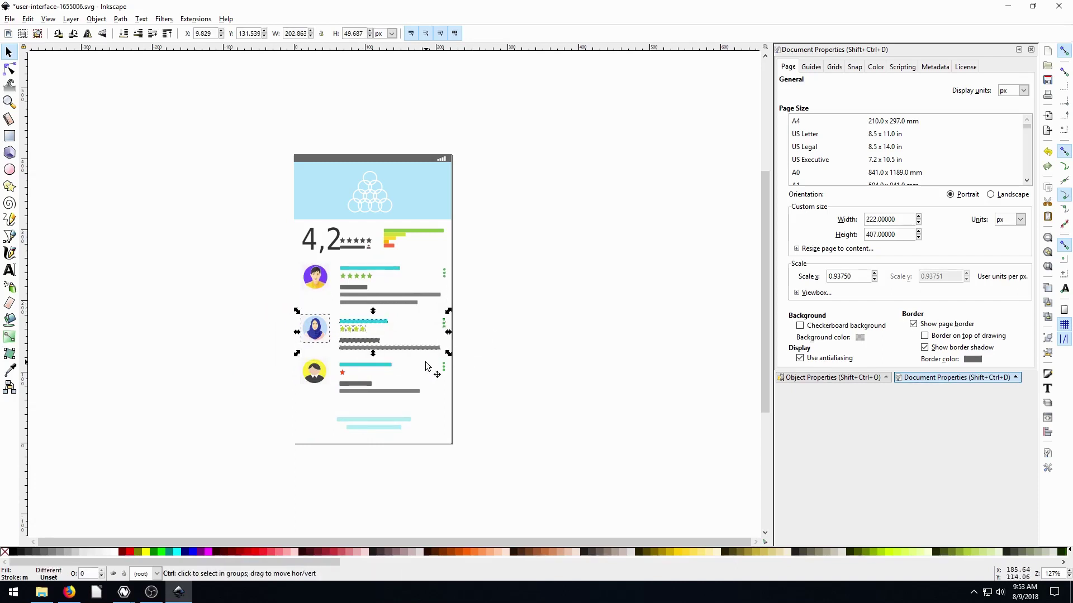
pyautogui.click(486, 418)
pyautogui.moveTo(478, 398); pyautogui.dragTo(271, 358)
pyautogui.click(498, 390)
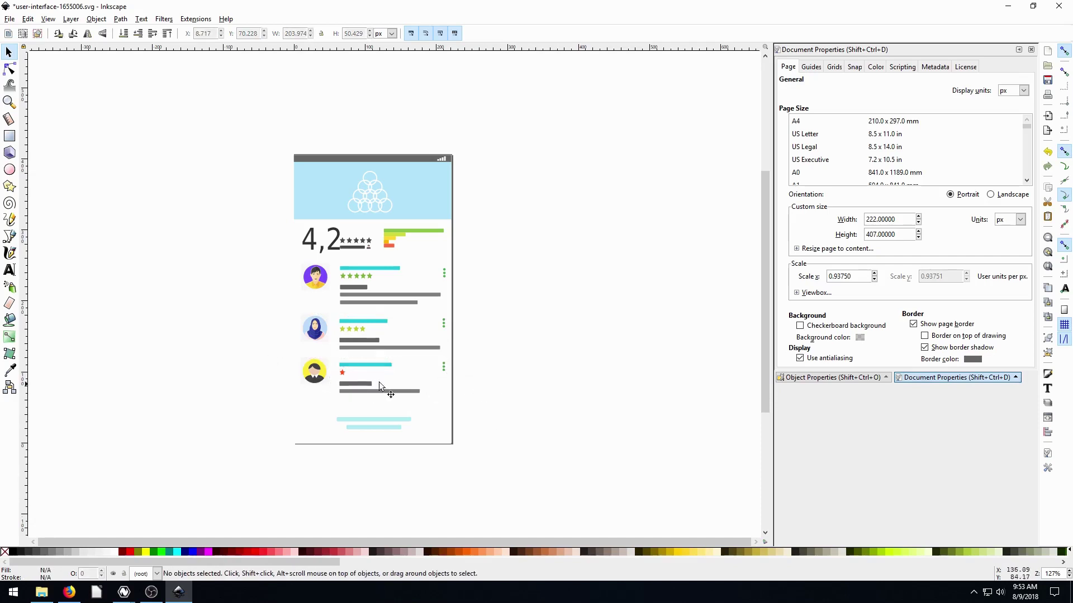
pyautogui.moveTo(329, 377); pyautogui.dragTo(322, 377)
pyautogui.moveTo(314, 334); pyautogui.dragTo(322, 333)
pyautogui.moveTo(331, 278); pyautogui.dragTo(328, 282)
# Step: Move the three review cards off the phone to its right
pyautogui.click(316, 333)
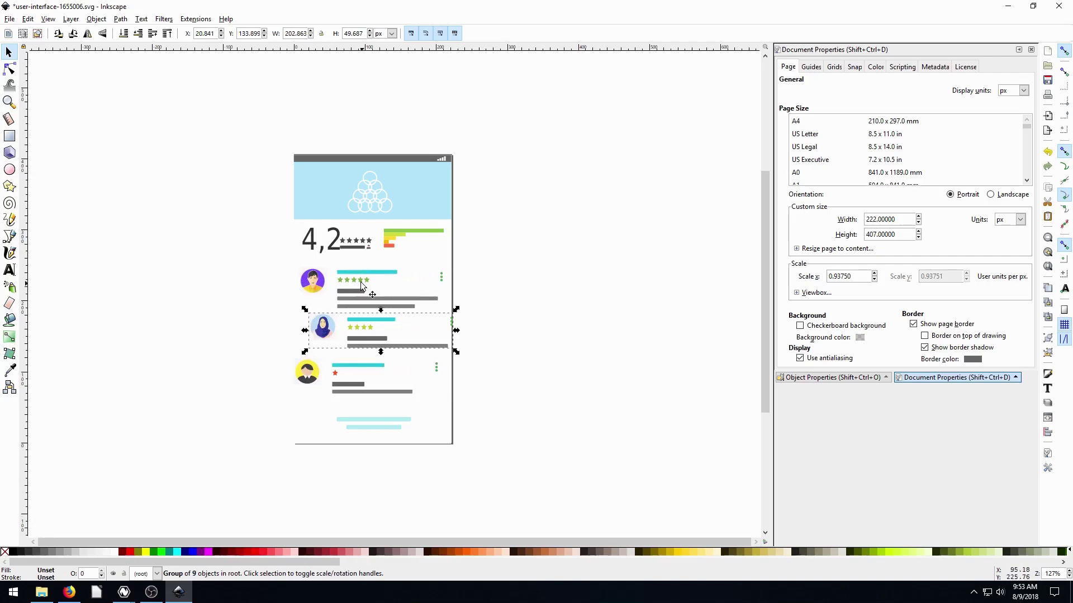
pyautogui.moveTo(312, 280); pyautogui.dragTo(502, 281)
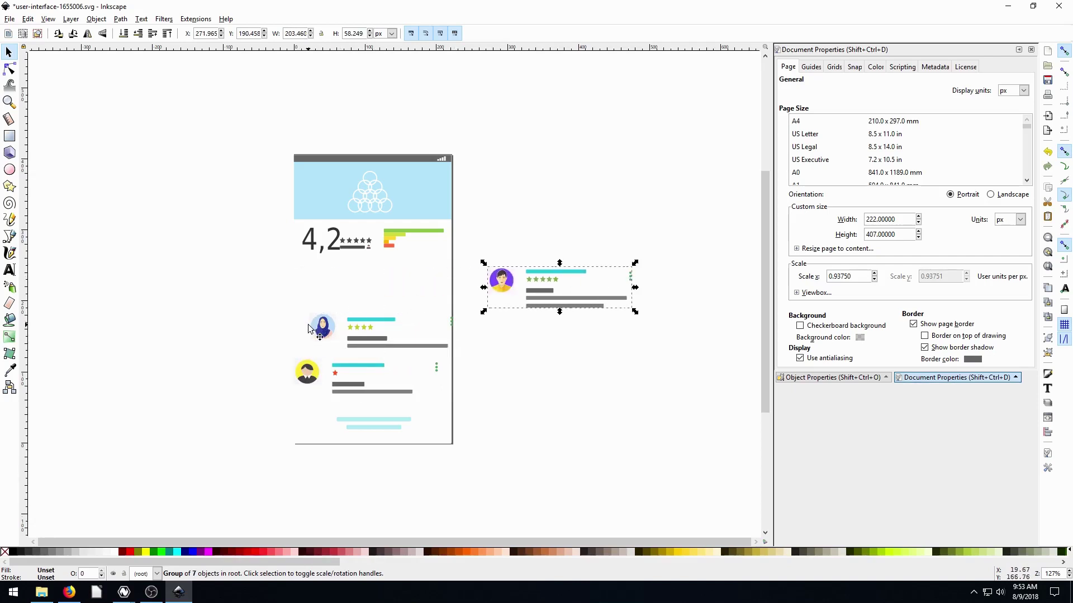
pyautogui.moveTo(307, 324); pyautogui.dragTo(488, 338)
pyautogui.moveTo(305, 374); pyautogui.dragTo(516, 415)
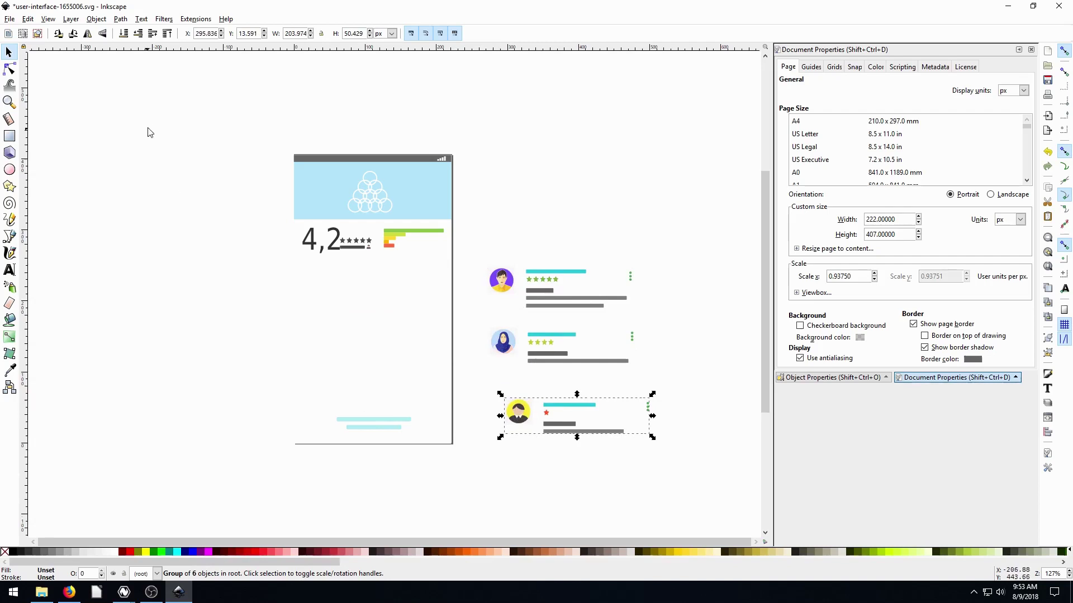
# Step: Group the remaining 19 phone-screen objects
pyautogui.moveTo(192, 110); pyautogui.dragTo(468, 470)
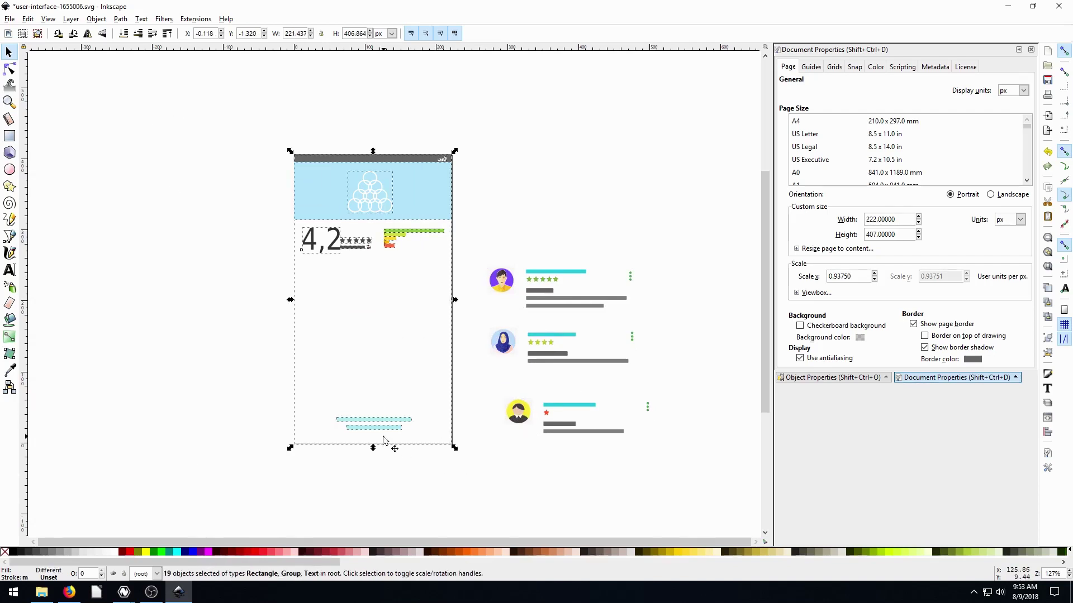
pyautogui.hotkey('ctrl', 'g')
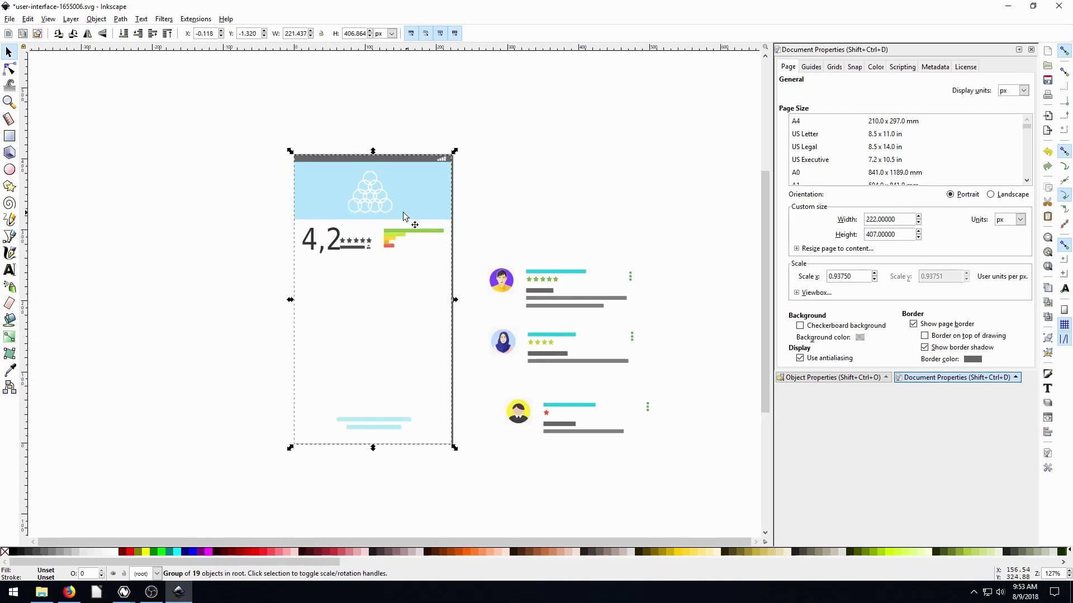
pyautogui.click(517, 184)
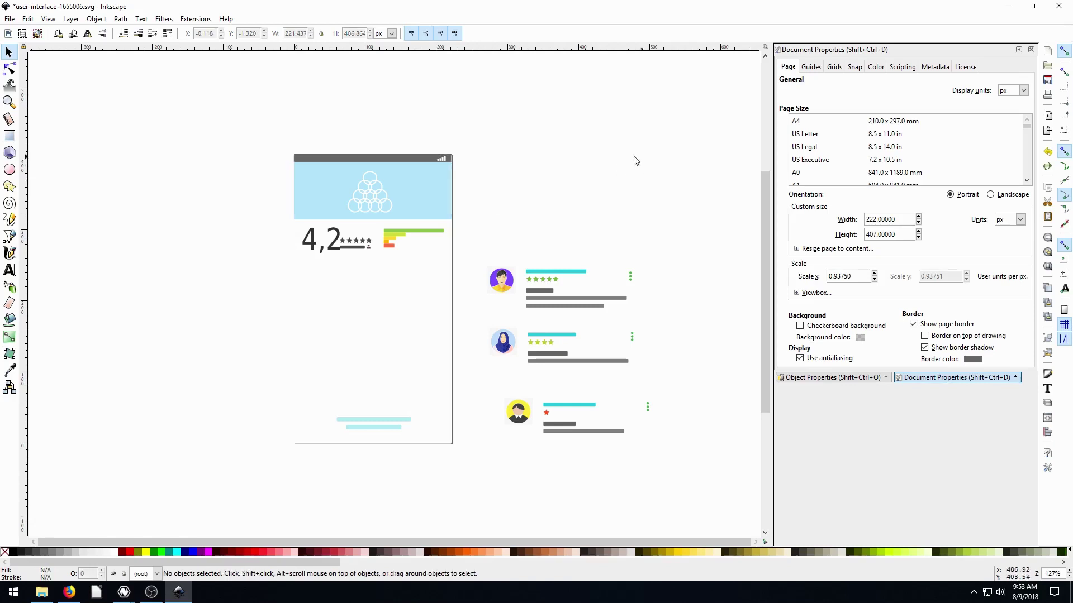
# Step: Add a new layer named Background_Screen from the Layers panel
pyautogui.click(71, 21)
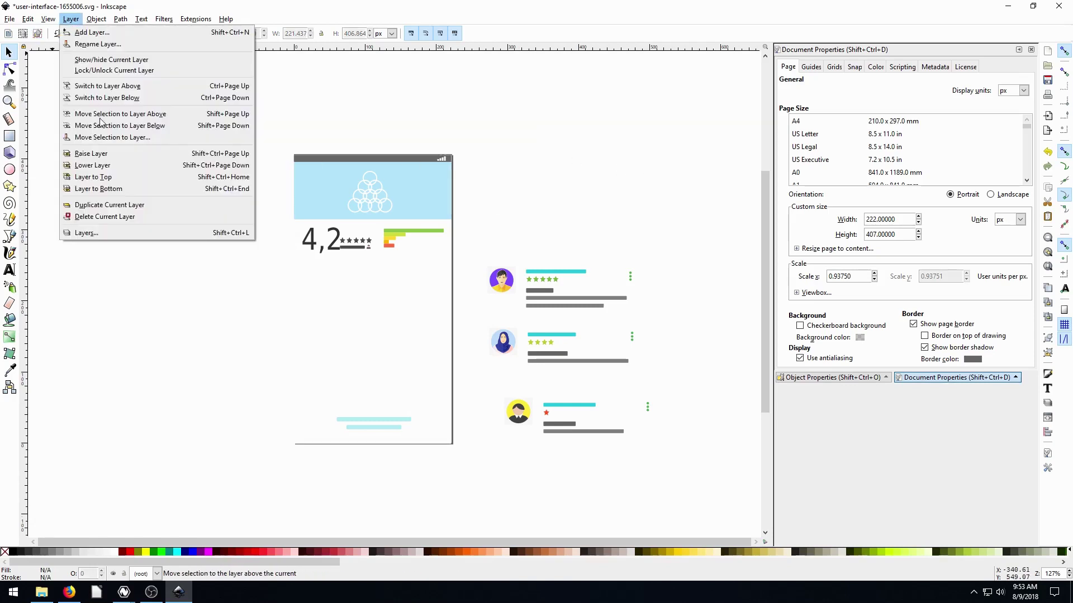
pyautogui.click(91, 234)
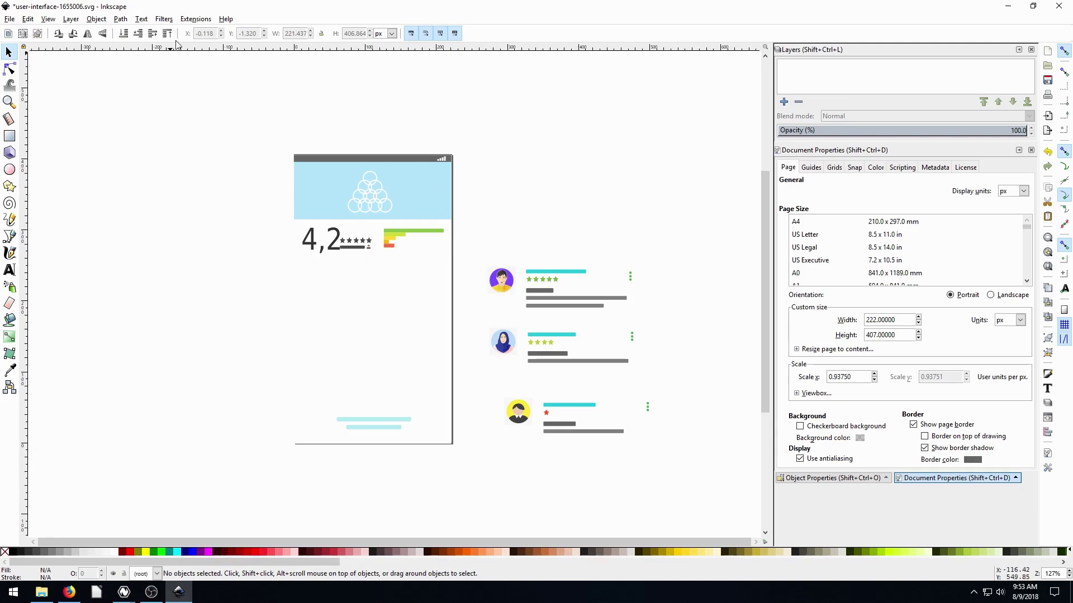
pyautogui.click(805, 83)
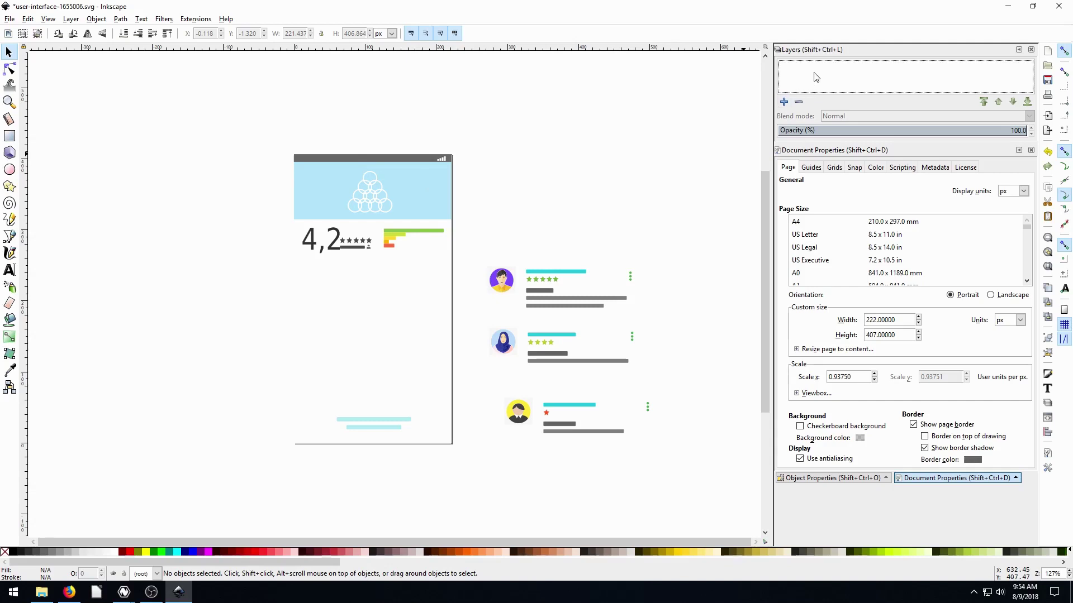
pyautogui.click(784, 103)
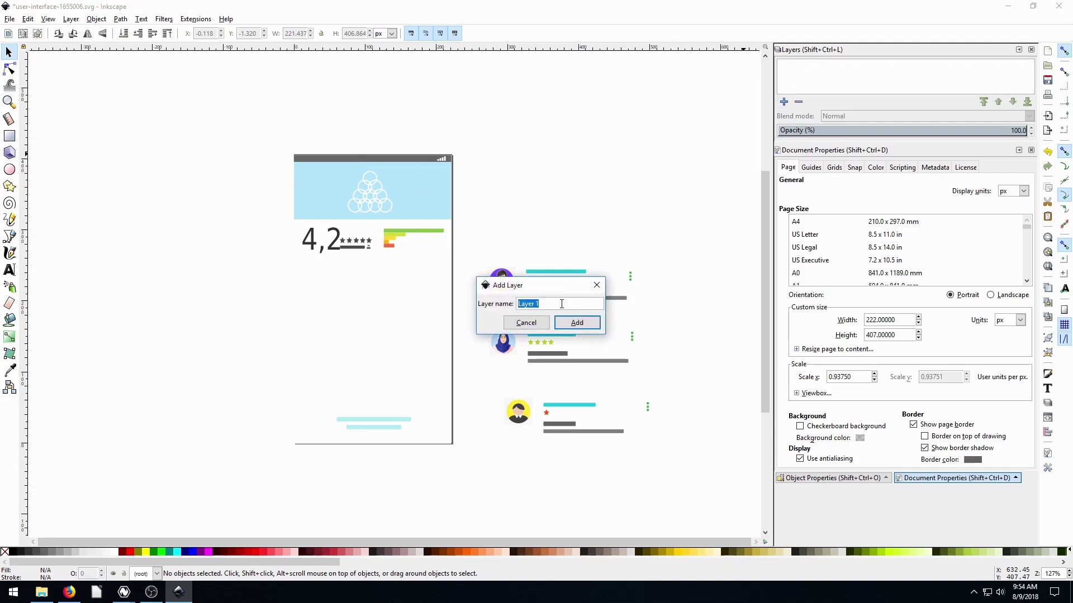
pyautogui.write('Background_Screen')
pyautogui.click(578, 325)
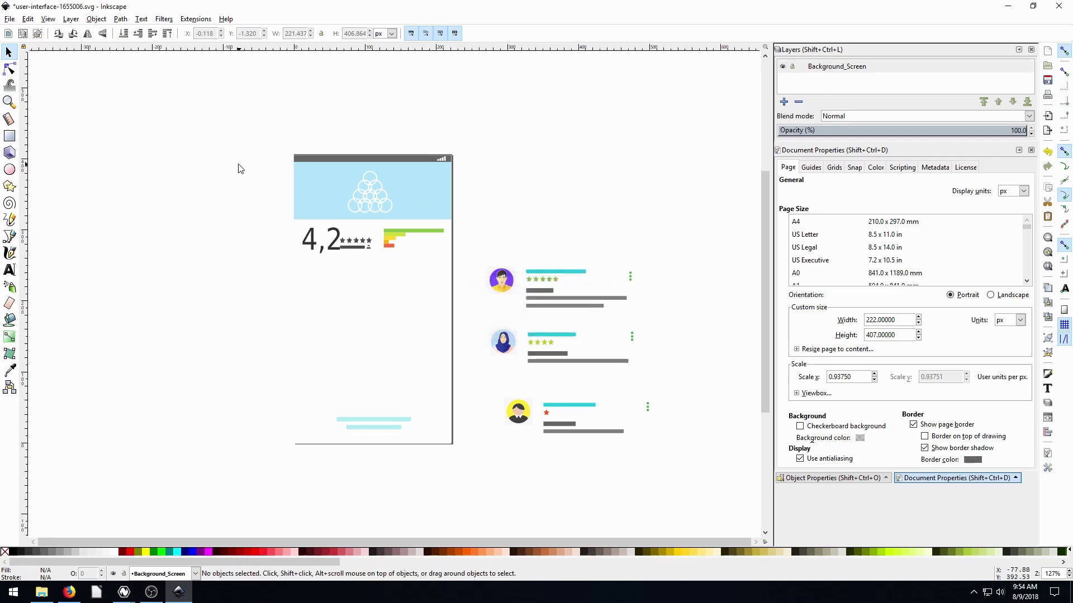
# Step: Cut the phone screen group, paste it into Background_Screen, and snap it back onto the page
pyautogui.moveTo(232, 120); pyautogui.dragTo(469, 475)
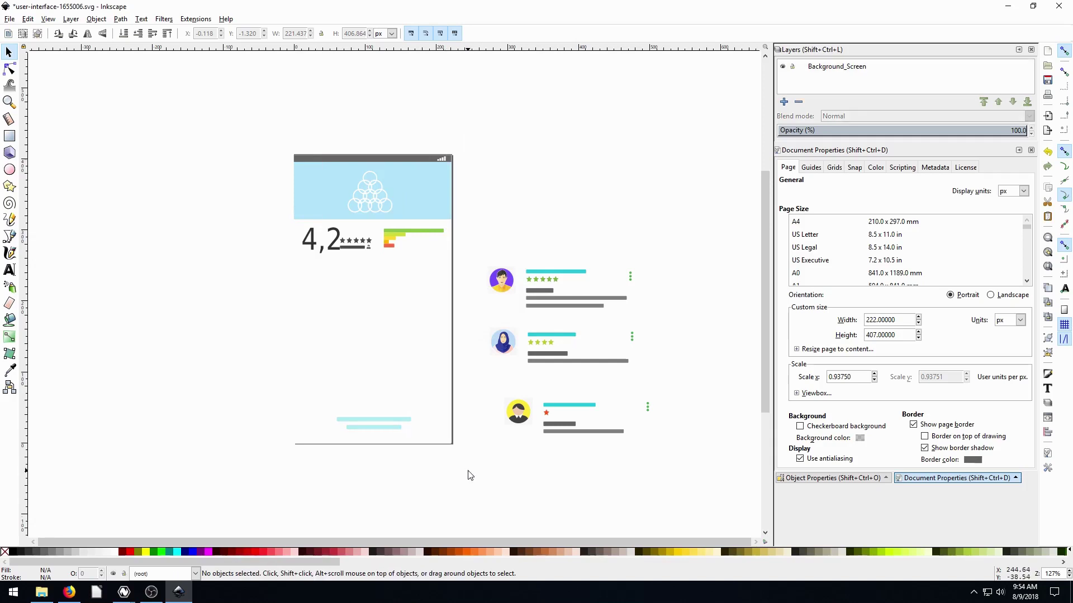
pyautogui.click(382, 200)
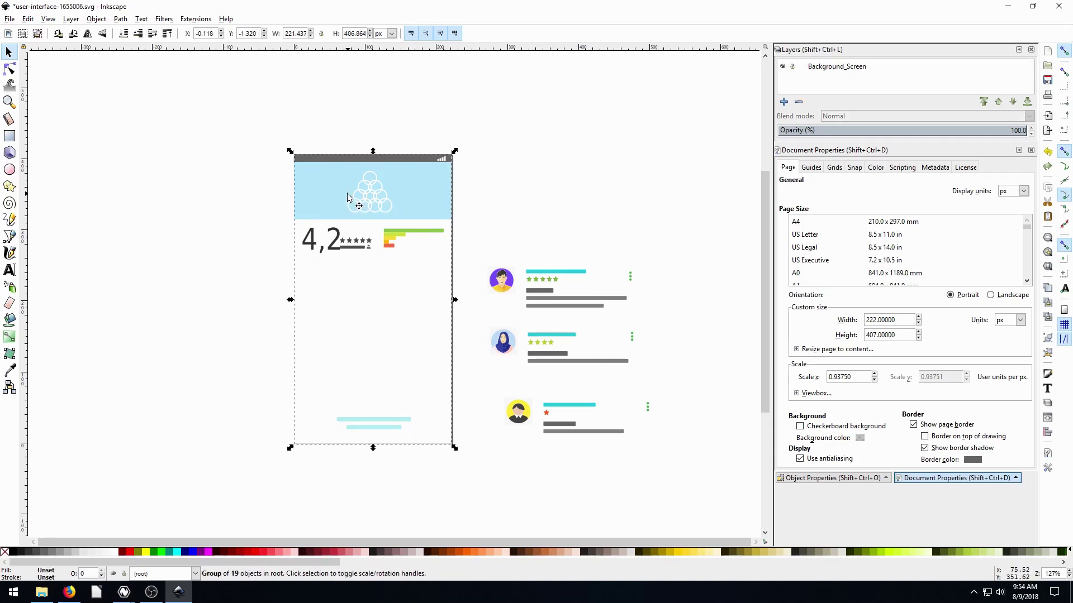
pyautogui.hotkey('ctrl', 'x')
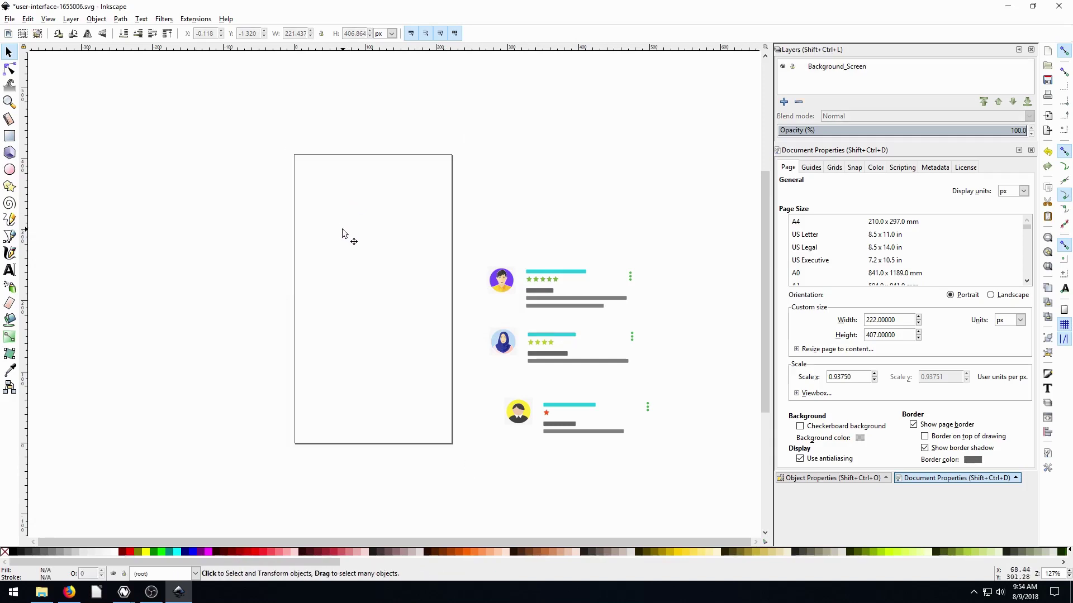
pyautogui.click(824, 71)
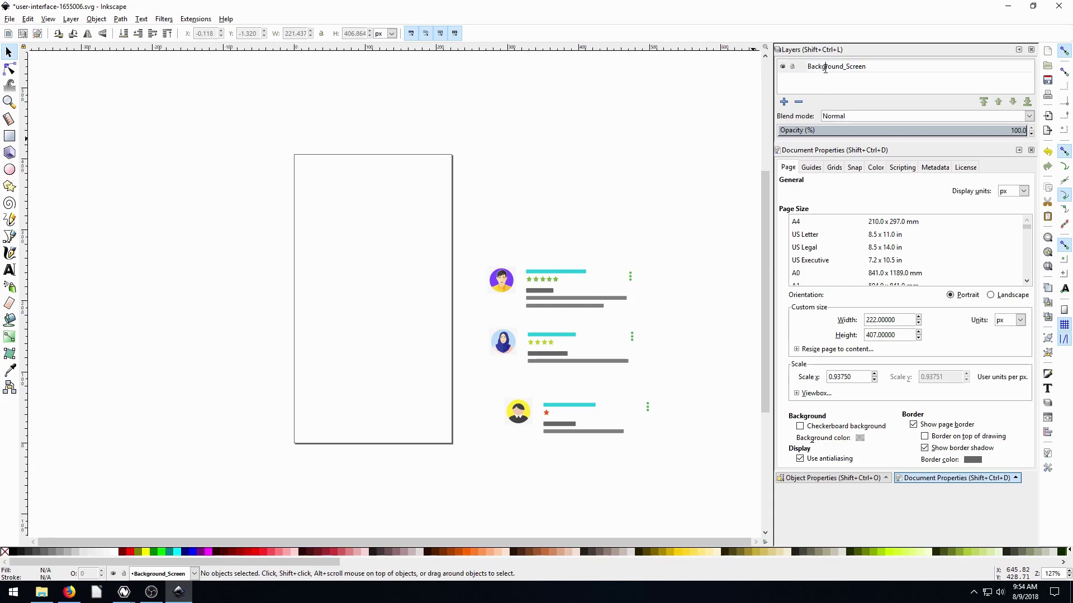
pyautogui.click(829, 68)
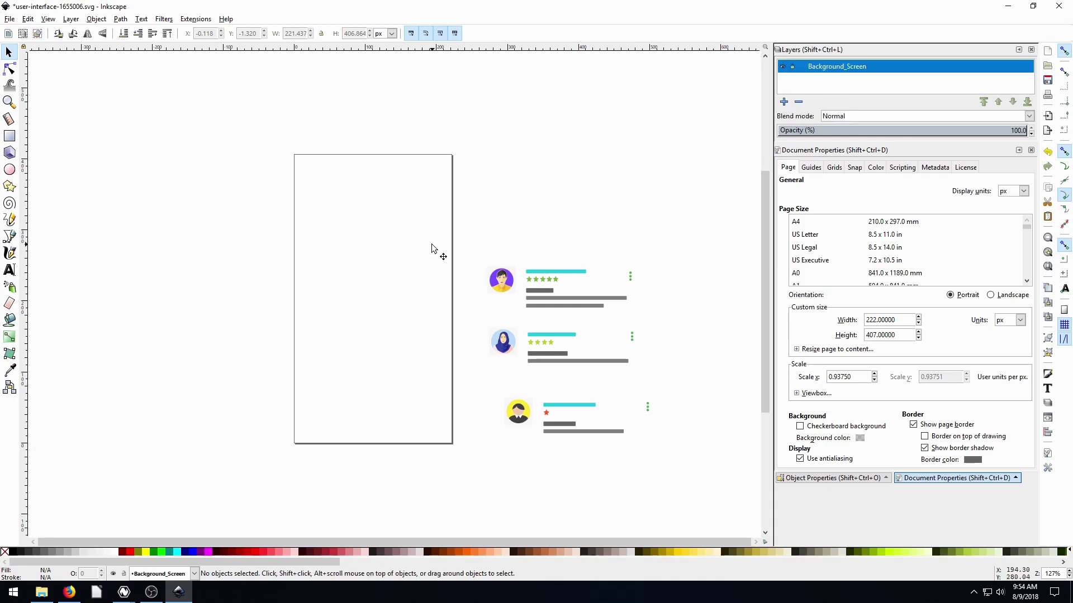
pyautogui.hotkey('ctrl', 'v')
pyautogui.moveTo(400, 162); pyautogui.dragTo(331, 196)
pyautogui.click(495, 177)
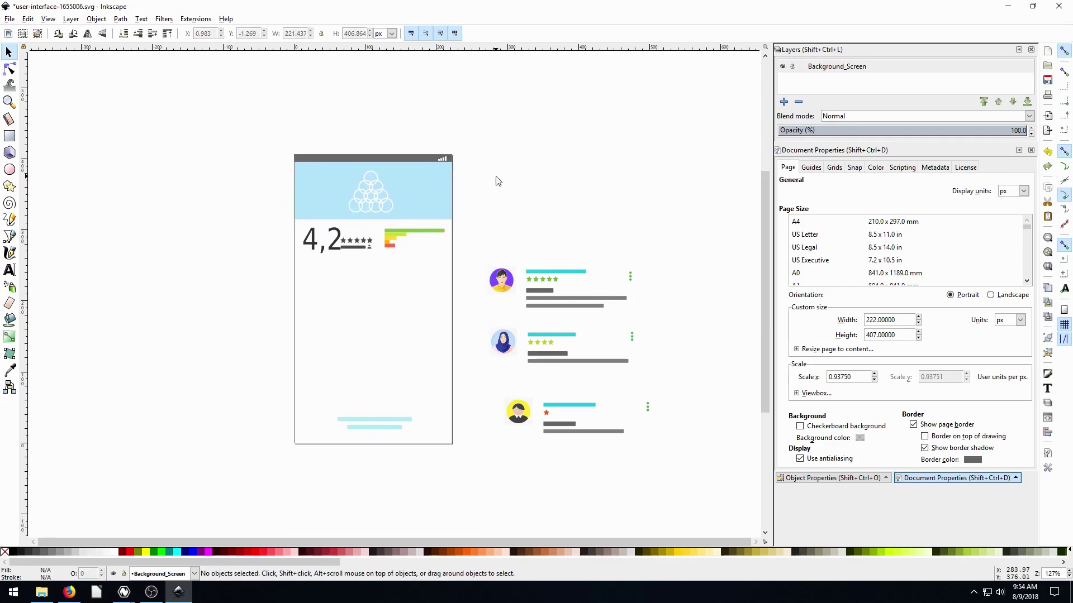
pyautogui.click(784, 102)
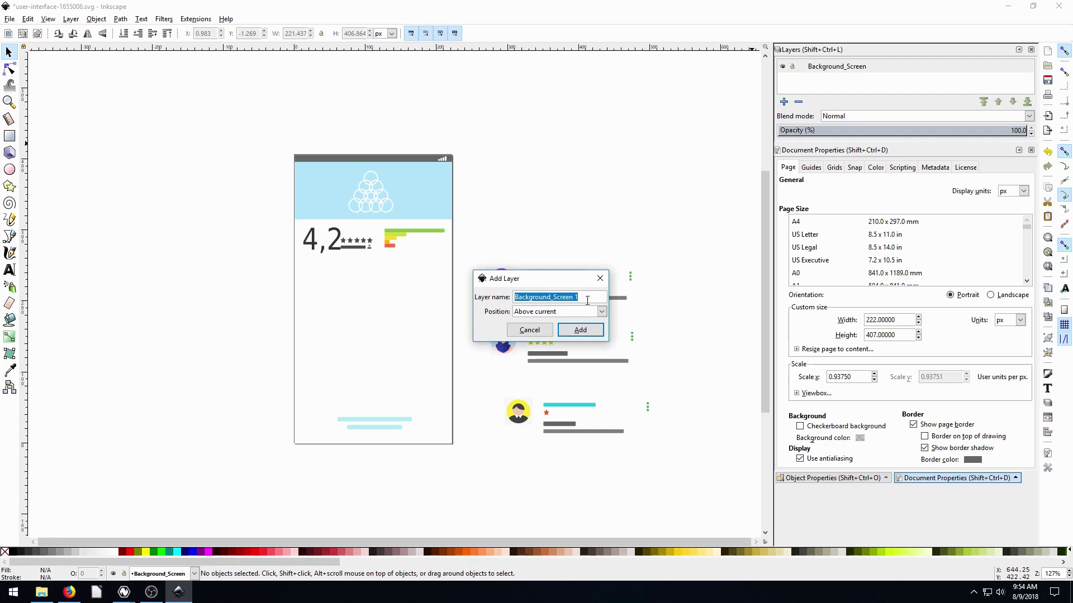
# Step: Create layer user1 and paste the first review card onto it, below the rating in the phone
pyautogui.write('user1')
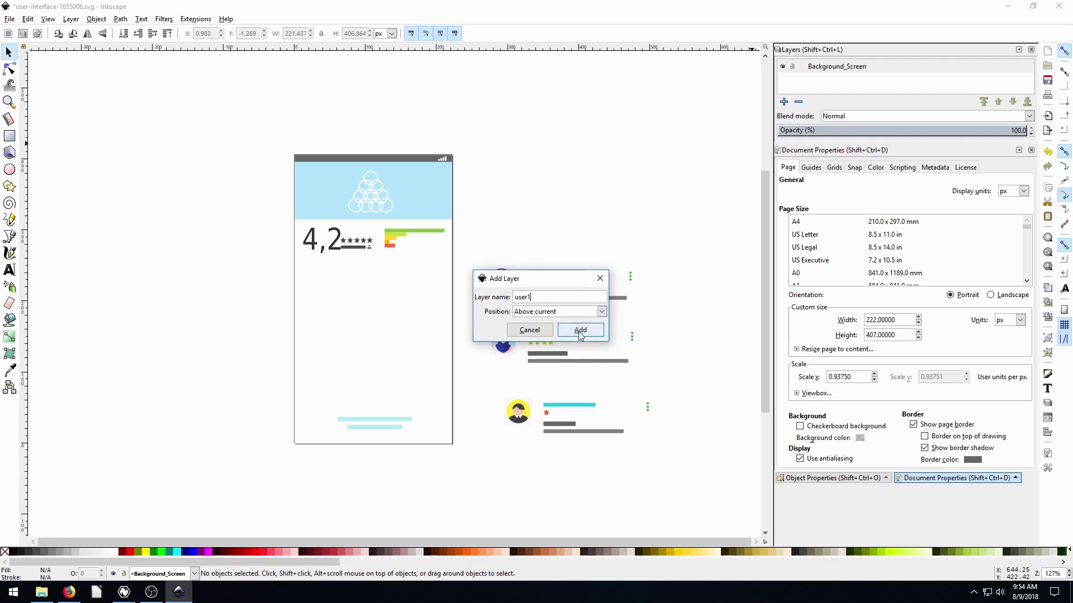
pyautogui.click(581, 330)
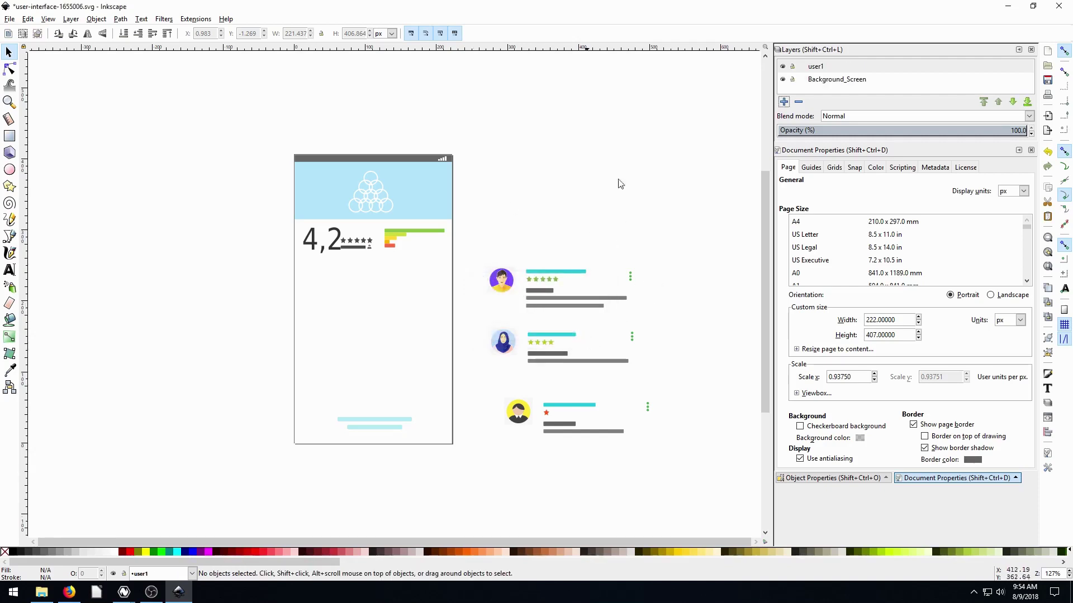
pyautogui.click(816, 68)
pyautogui.moveTo(465, 240); pyautogui.dragTo(661, 330)
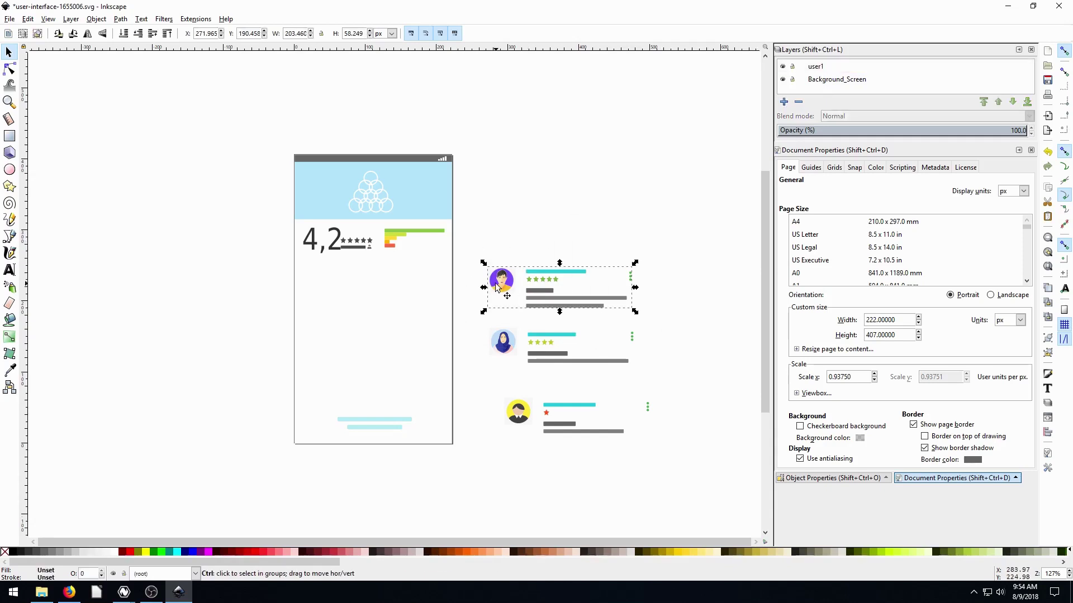
pyautogui.hotkey('ctrl', 'x')
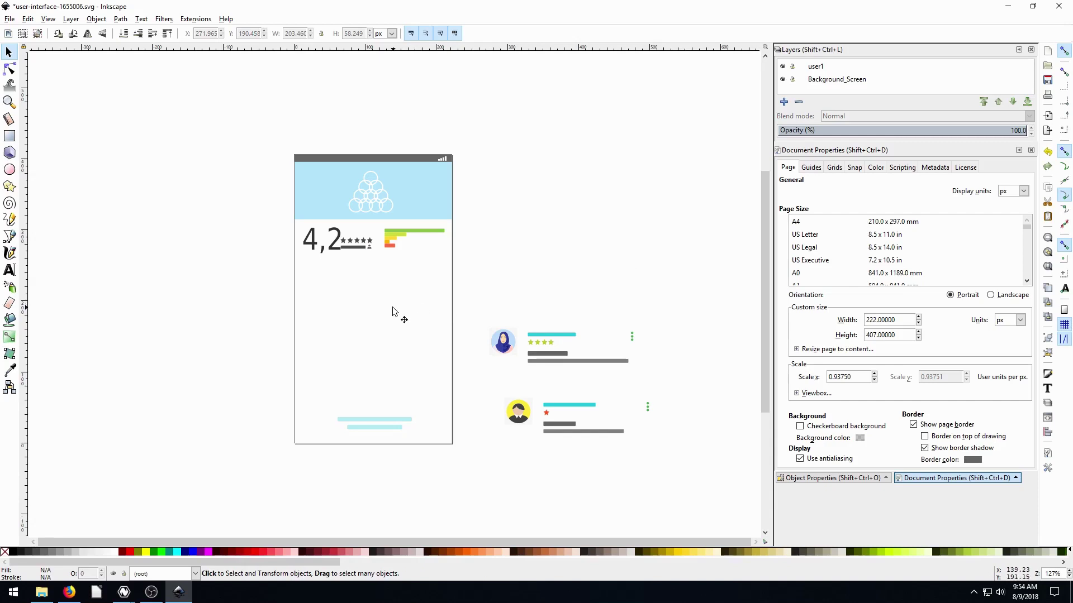
pyautogui.click(816, 67)
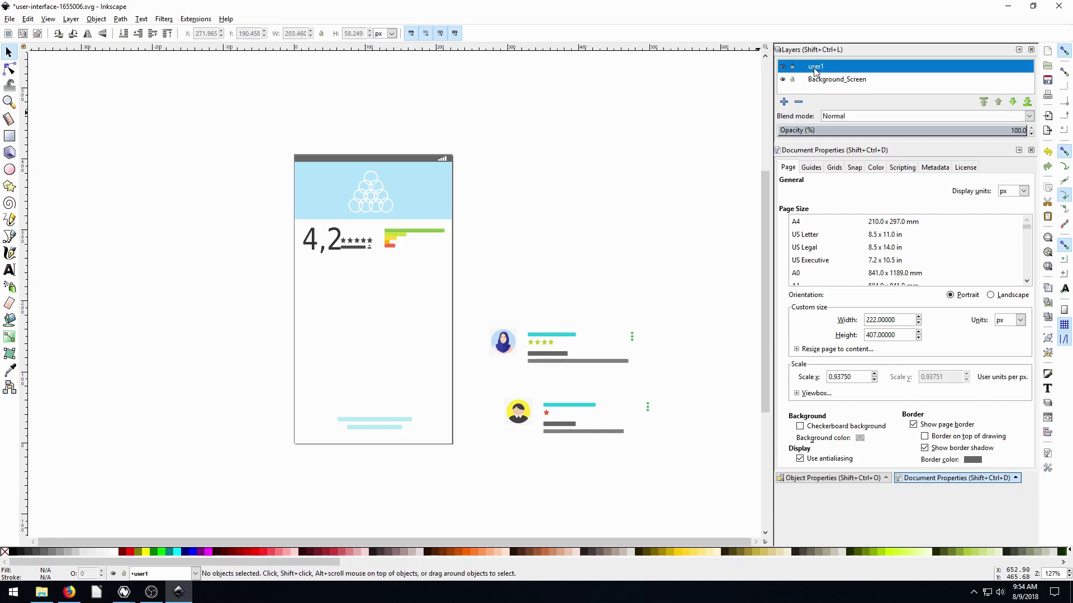
pyautogui.click(815, 67)
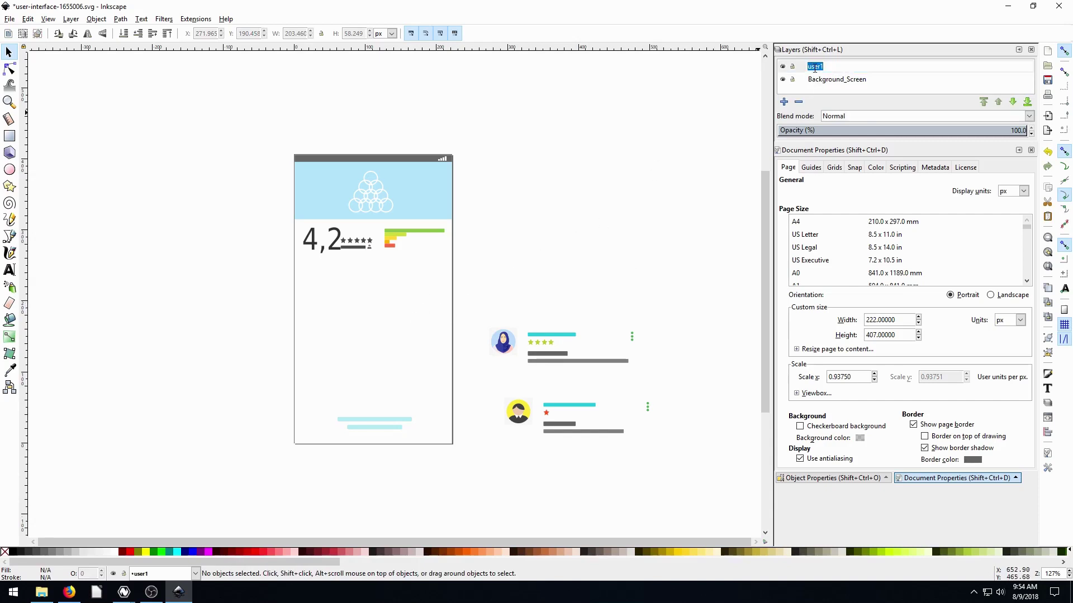
pyautogui.click(550, 248)
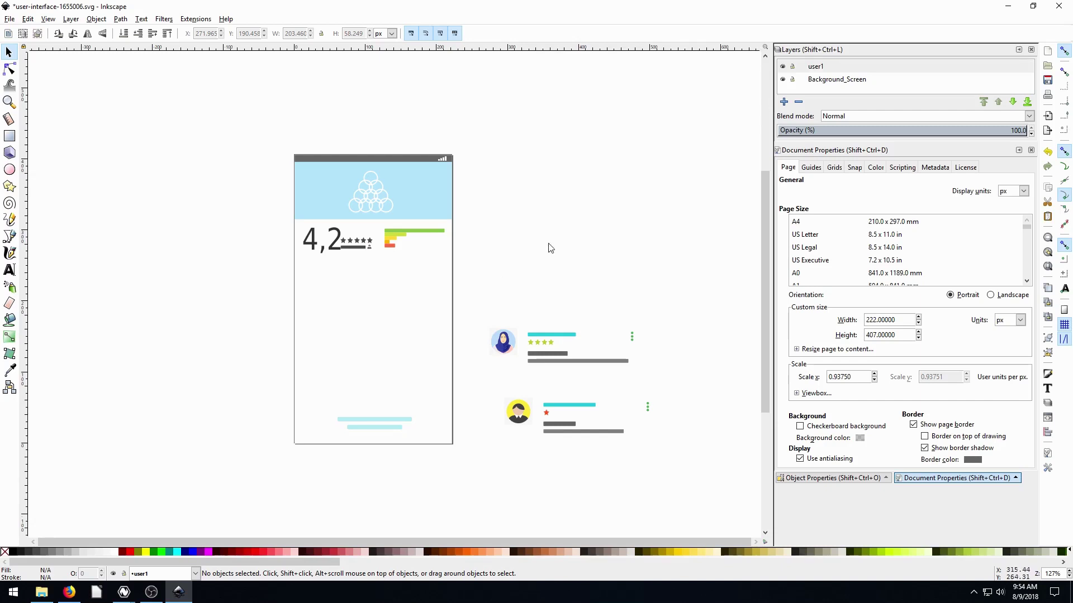
pyautogui.hotkey('ctrl', 'v')
pyautogui.moveTo(515, 270); pyautogui.dragTo(338, 283)
pyautogui.click(523, 265)
# Step: Add layer user2 and move the second review card onto it, below the first card
pyautogui.moveTo(457, 300); pyautogui.dragTo(637, 392)
pyautogui.click(784, 101)
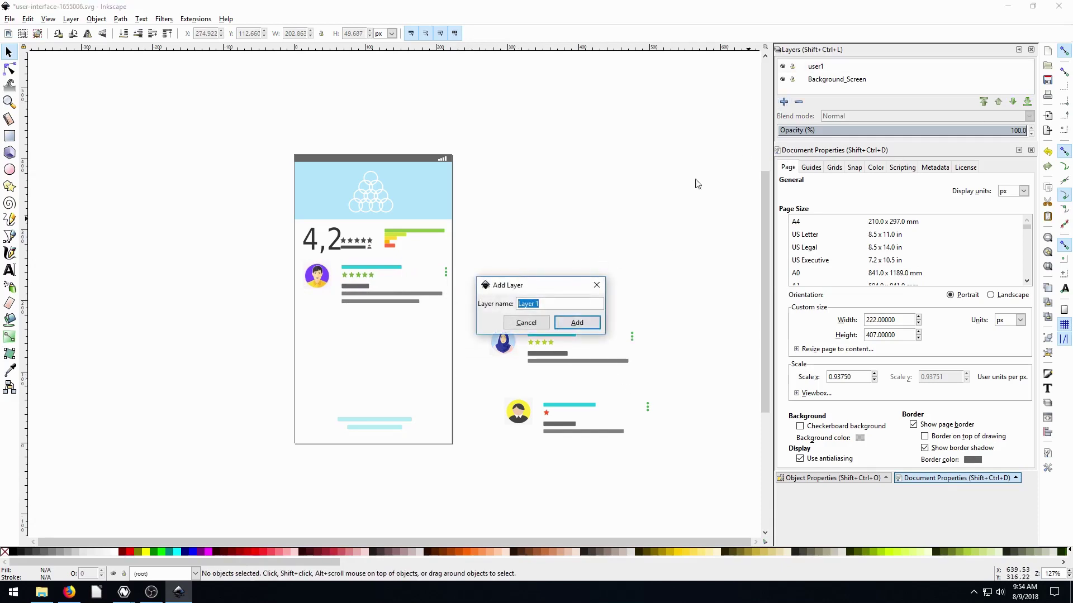
pyautogui.write('user2')
pyautogui.click(578, 323)
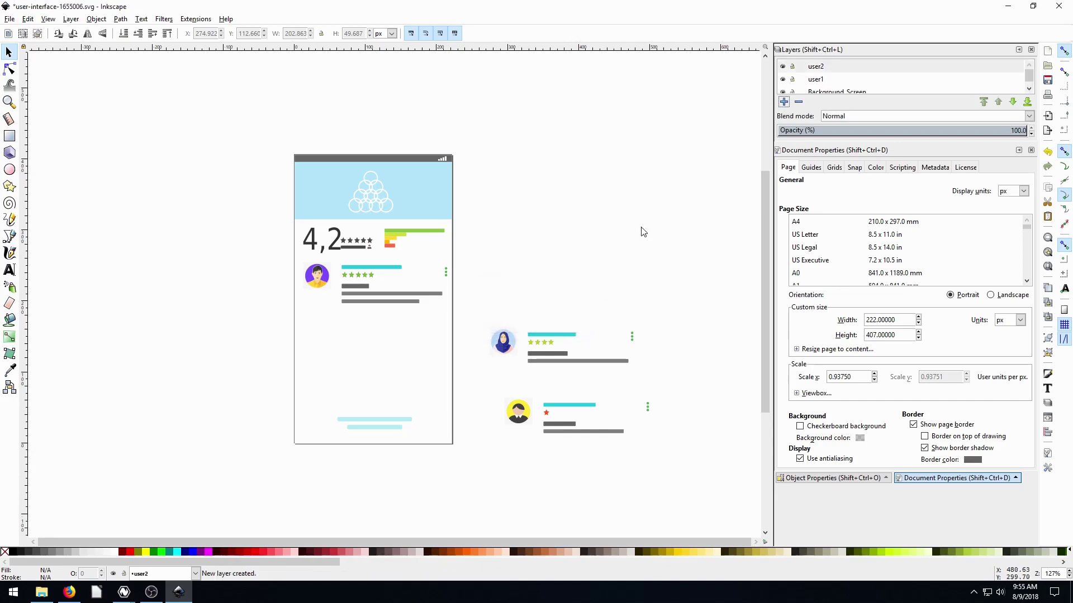
pyautogui.click(806, 70)
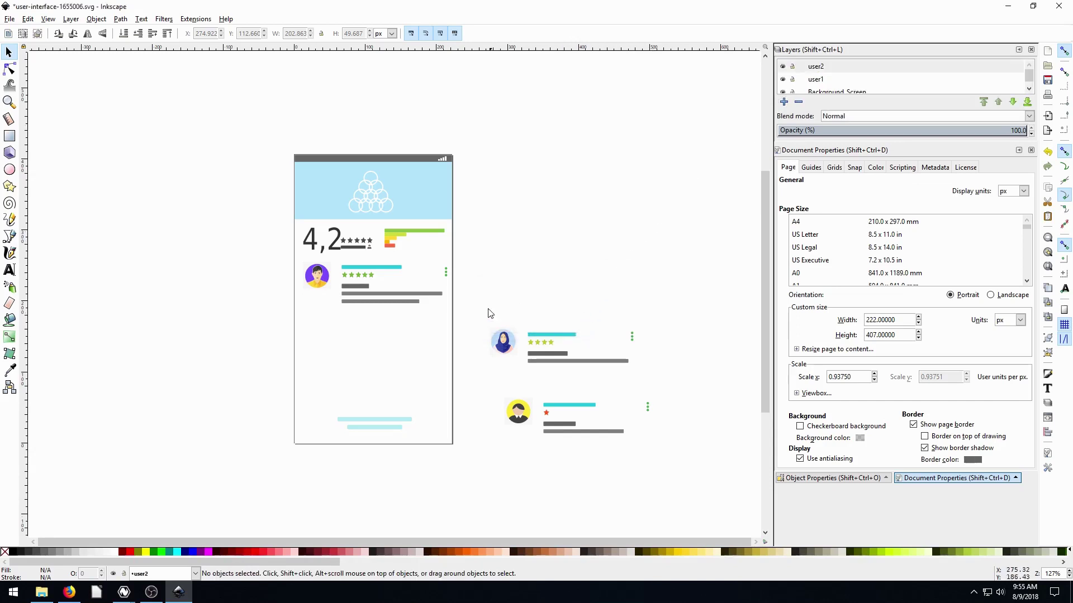
pyautogui.moveTo(471, 293); pyautogui.dragTo(673, 386)
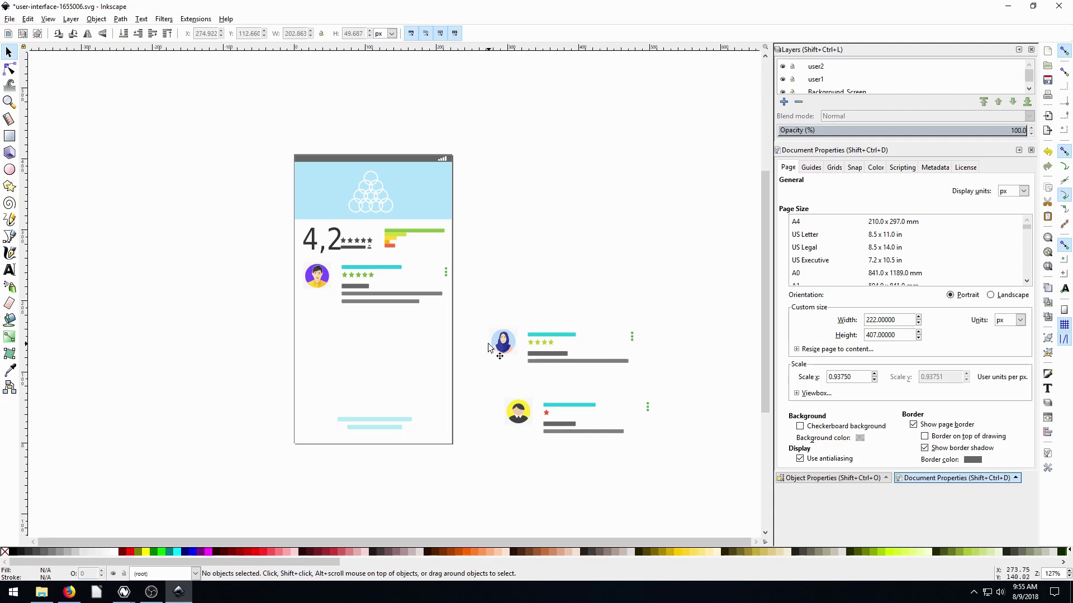
pyautogui.click(505, 348)
pyautogui.hotkey('ctrl', 'x')
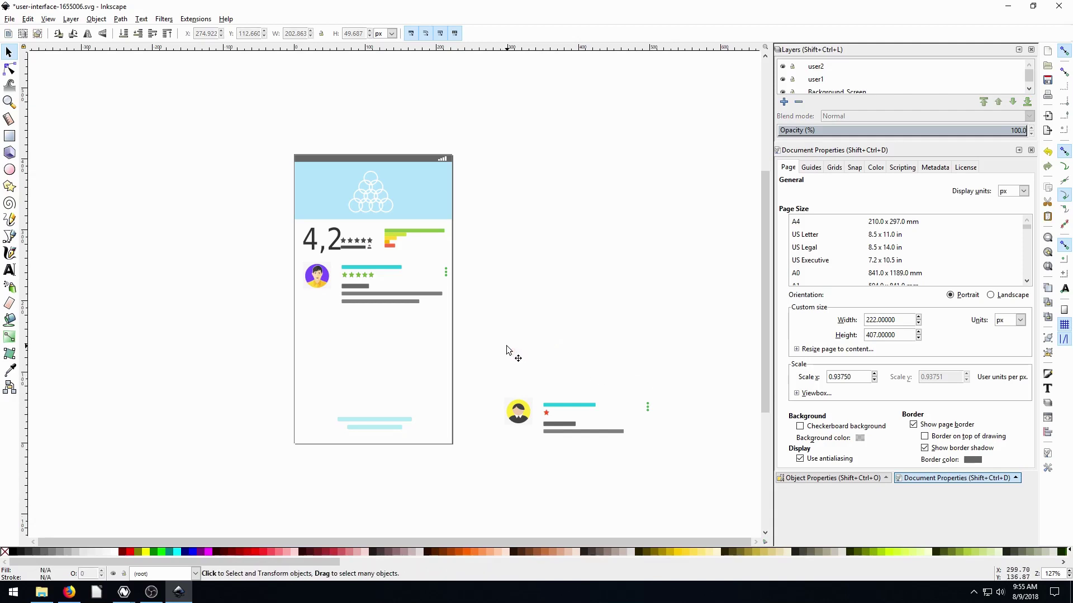
pyautogui.click(789, 71)
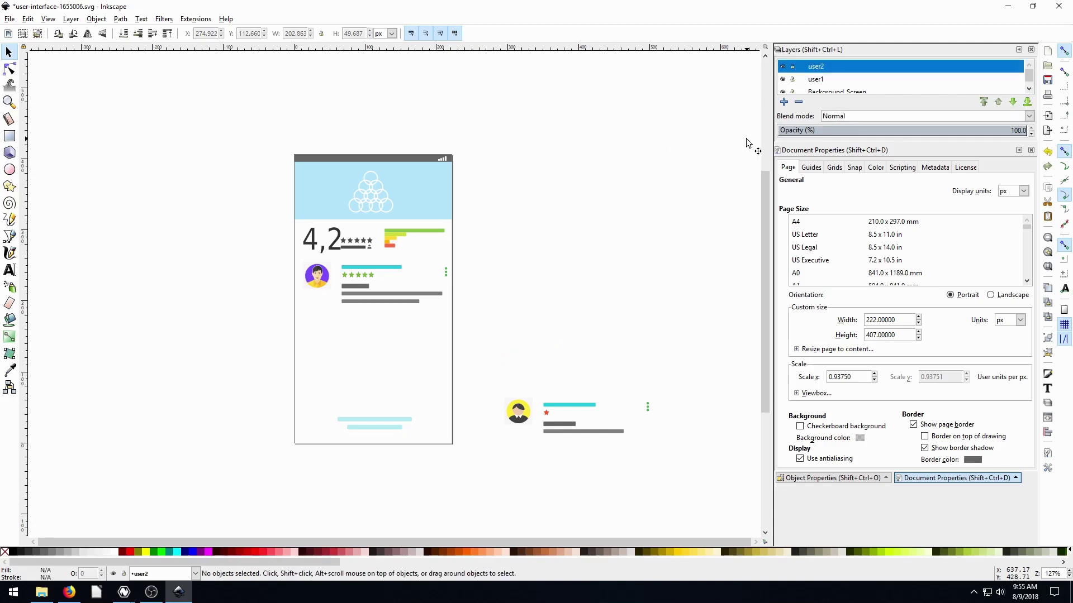
pyautogui.hotkey('ctrl', 'v')
pyautogui.moveTo(669, 151); pyautogui.dragTo(318, 334)
pyautogui.click(560, 371)
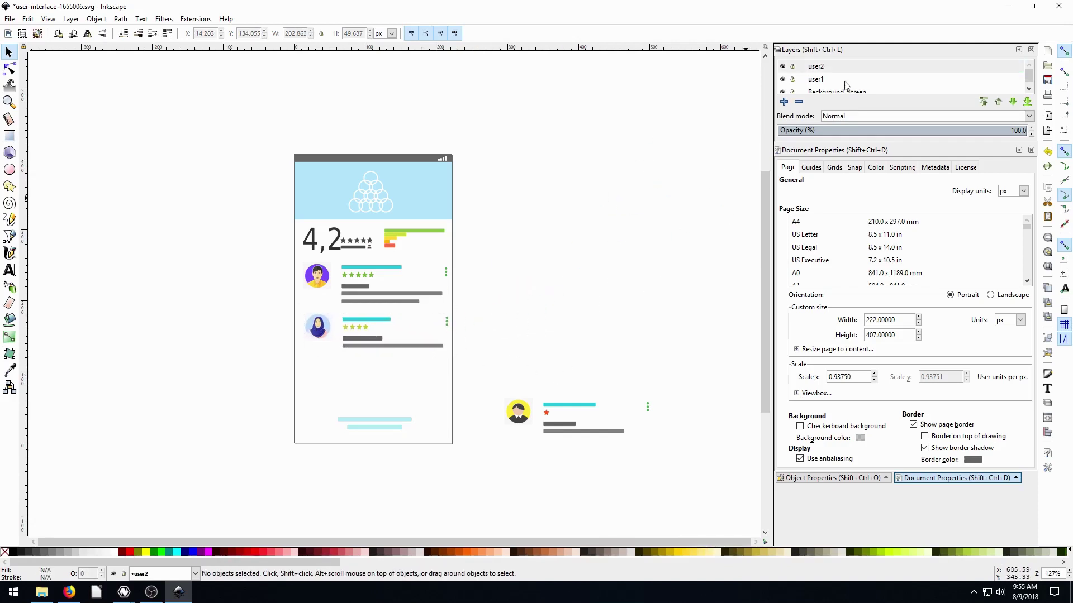
# Step: Add layer user3 holding the third card under the second, then nudge the cards into line
pyautogui.click(784, 102)
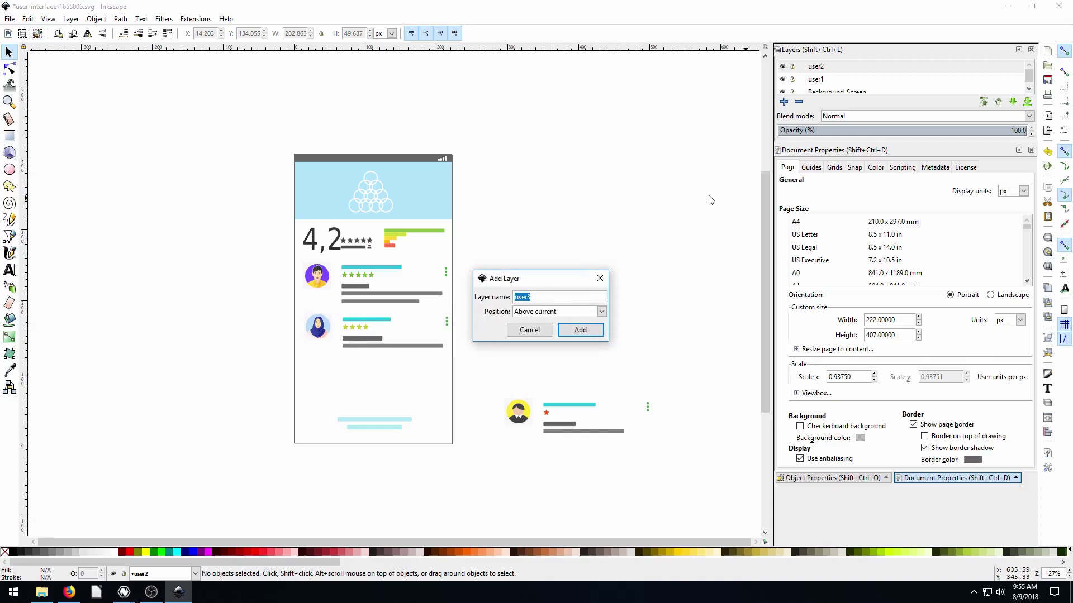
pyautogui.click(561, 329)
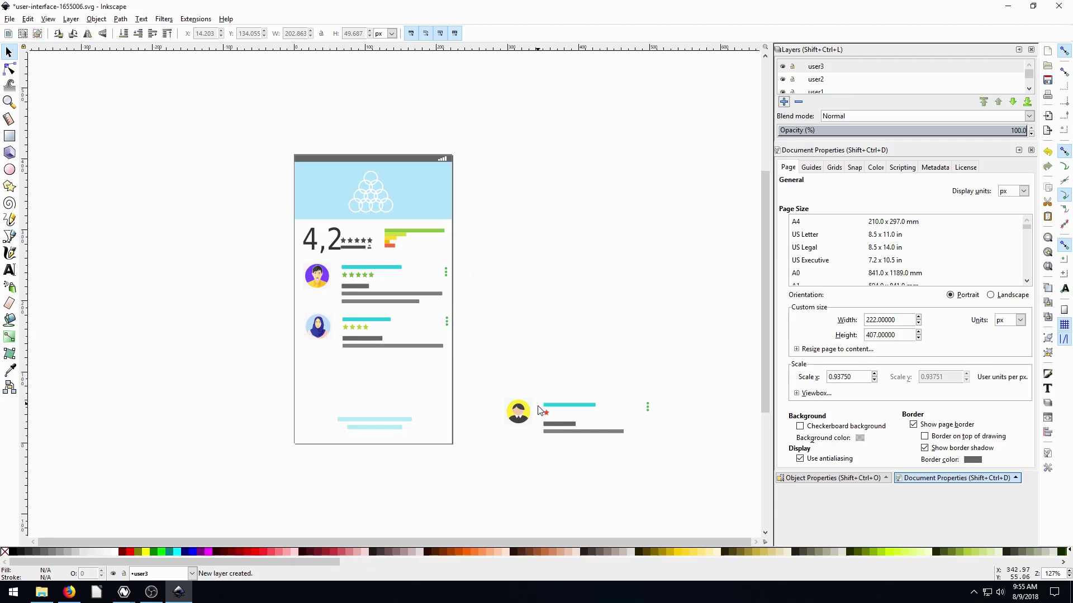
pyautogui.moveTo(486, 373); pyautogui.dragTo(677, 467)
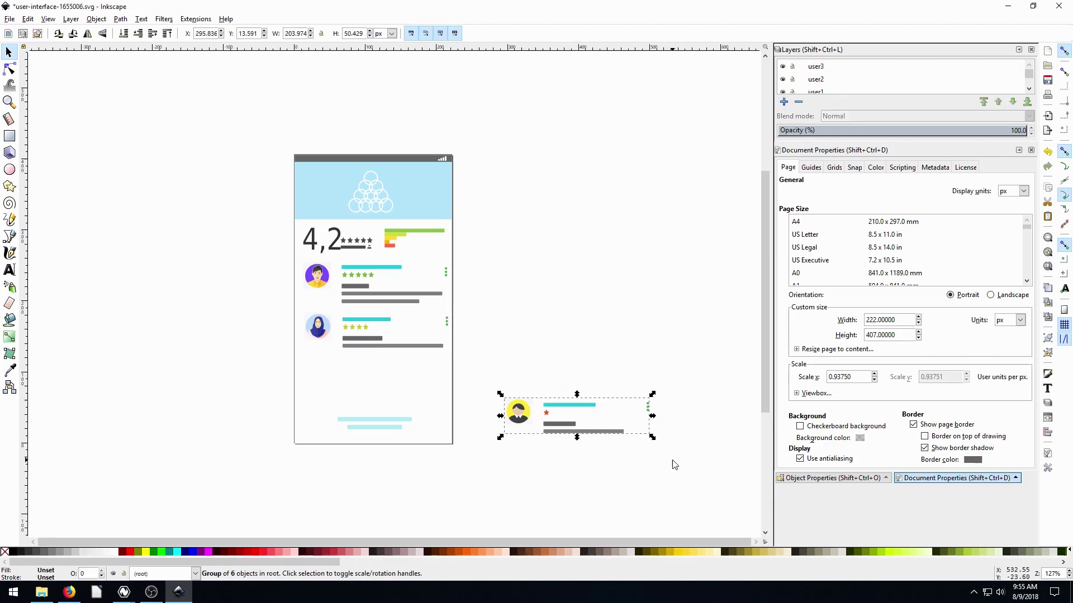
pyautogui.hotkey('ctrl', 'x')
pyautogui.click(817, 68)
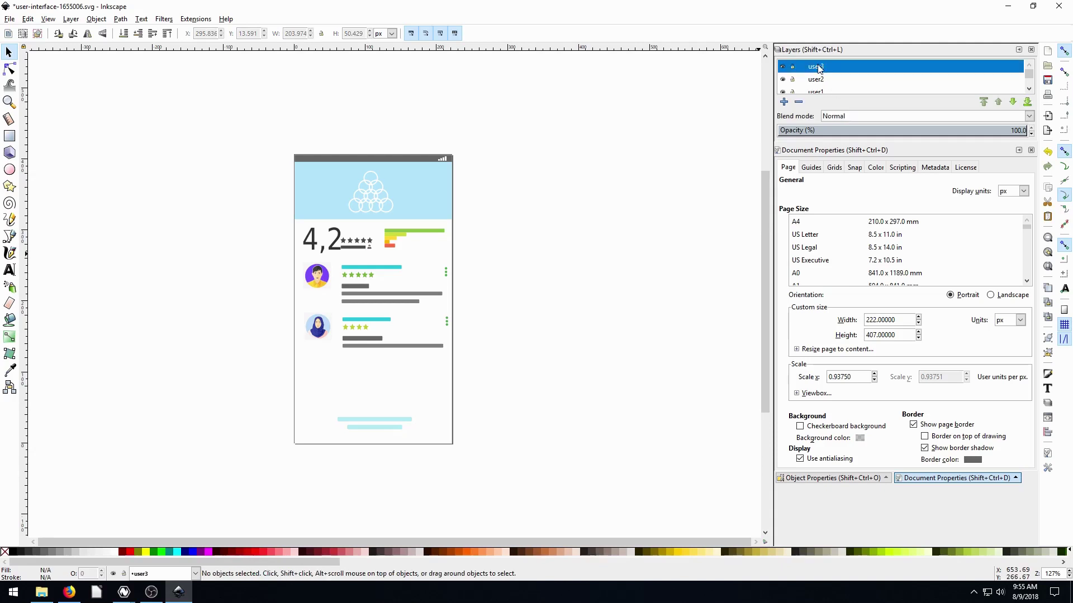
pyautogui.hotkey('ctrl', 'v')
pyautogui.moveTo(286, 377); pyautogui.dragTo(315, 374)
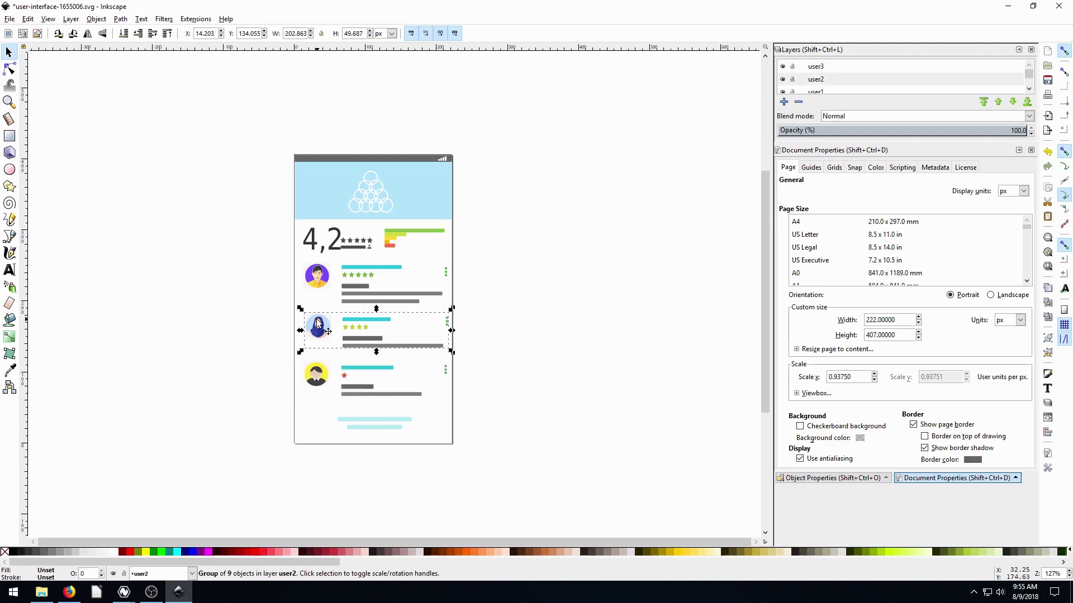
pyautogui.moveTo(317, 277); pyautogui.dragTo(316, 280)
pyautogui.moveTo(316, 328); pyautogui.dragTo(316, 330)
pyautogui.click(516, 327)
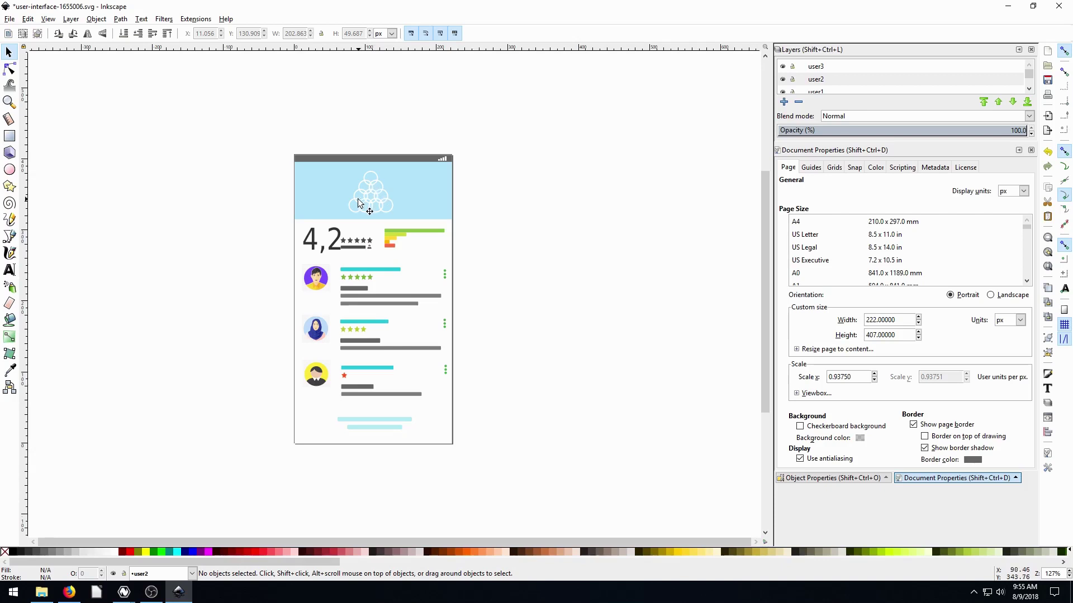
# Step: Toggle the user3, user2, user1 and Background_Screen layers off and back on to check each
pyautogui.click(316, 274)
pyautogui.click(293, 338)
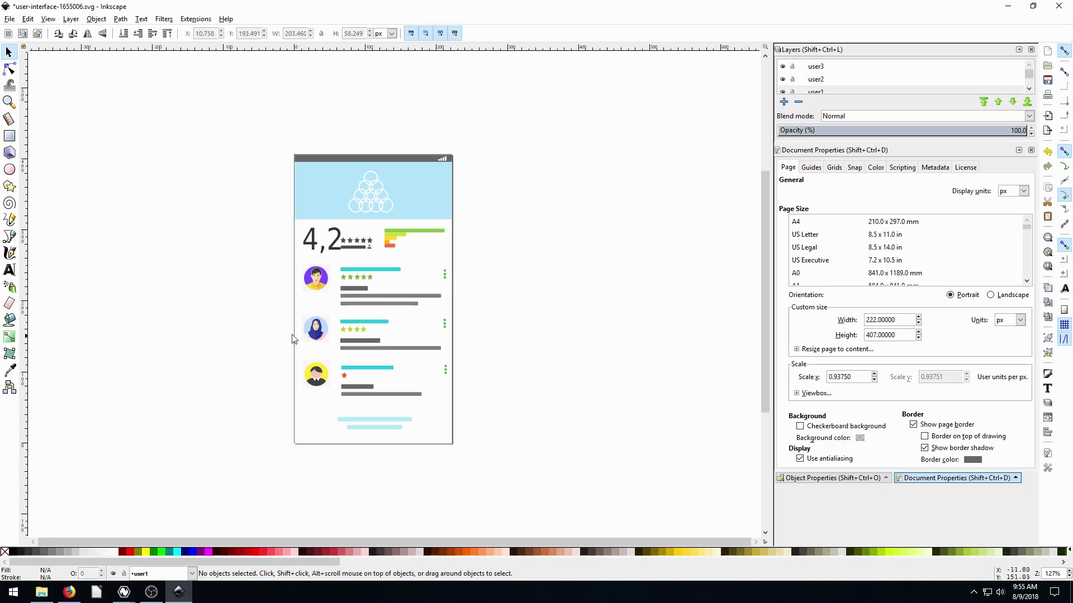
pyautogui.click(314, 334)
pyautogui.click(478, 270)
pyautogui.click(335, 290)
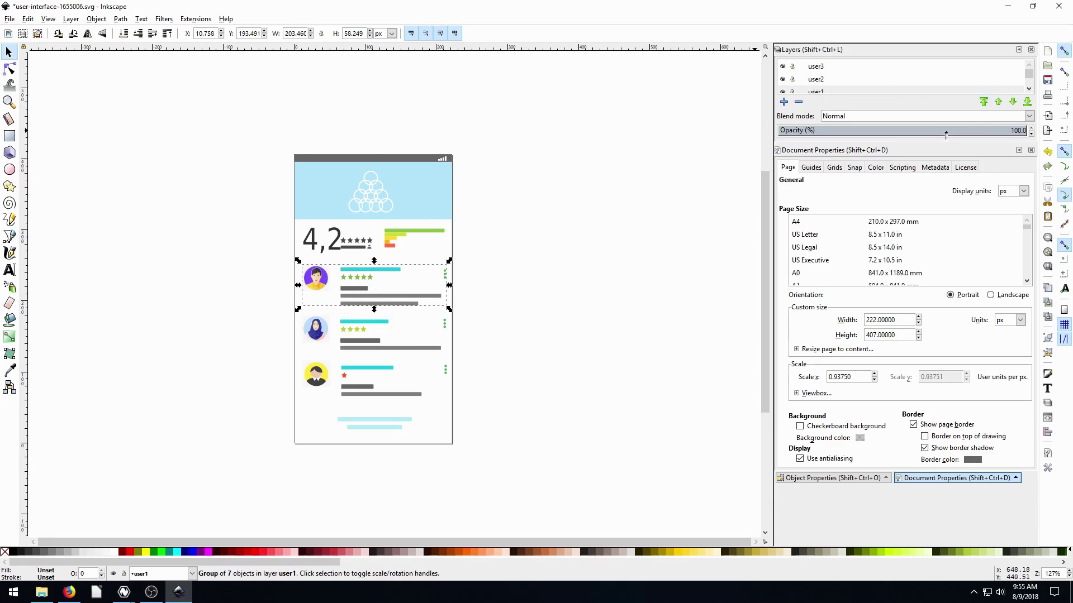
pyautogui.click(783, 66)
pyautogui.click(783, 66)
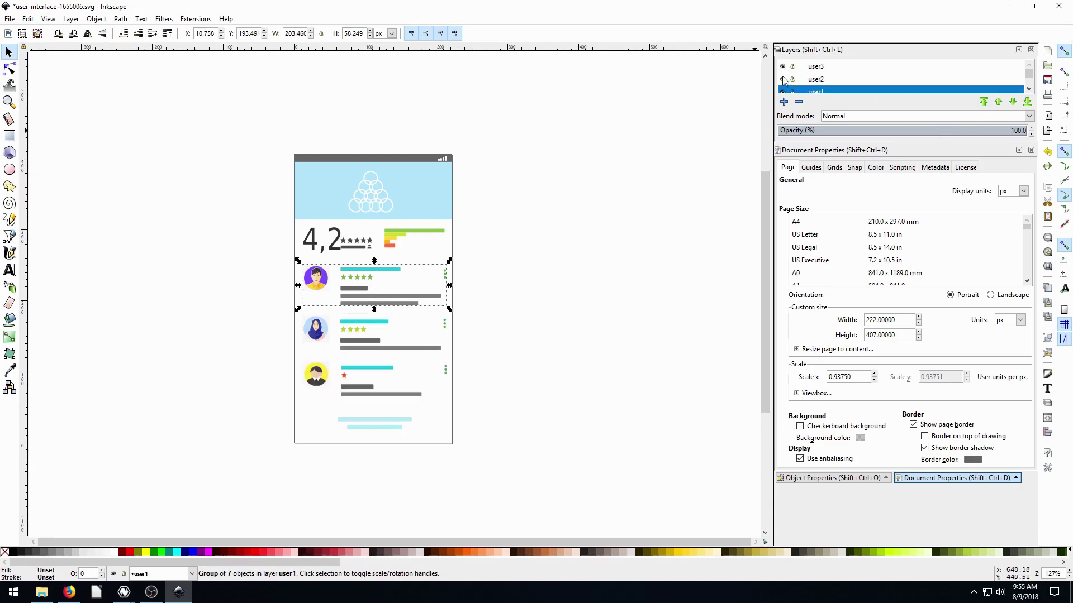
pyautogui.click(783, 79)
pyautogui.click(783, 80)
pyautogui.click(783, 92)
pyautogui.click(783, 93)
pyautogui.scroll(-1, 793, 90)
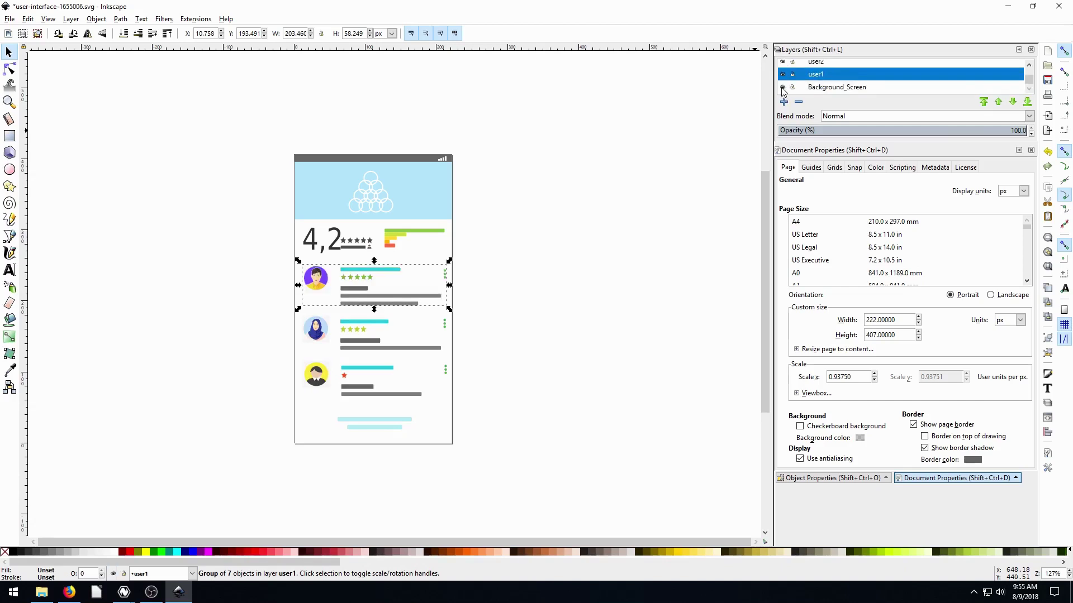
pyautogui.click(783, 88)
pyautogui.click(783, 88)
pyautogui.click(585, 218)
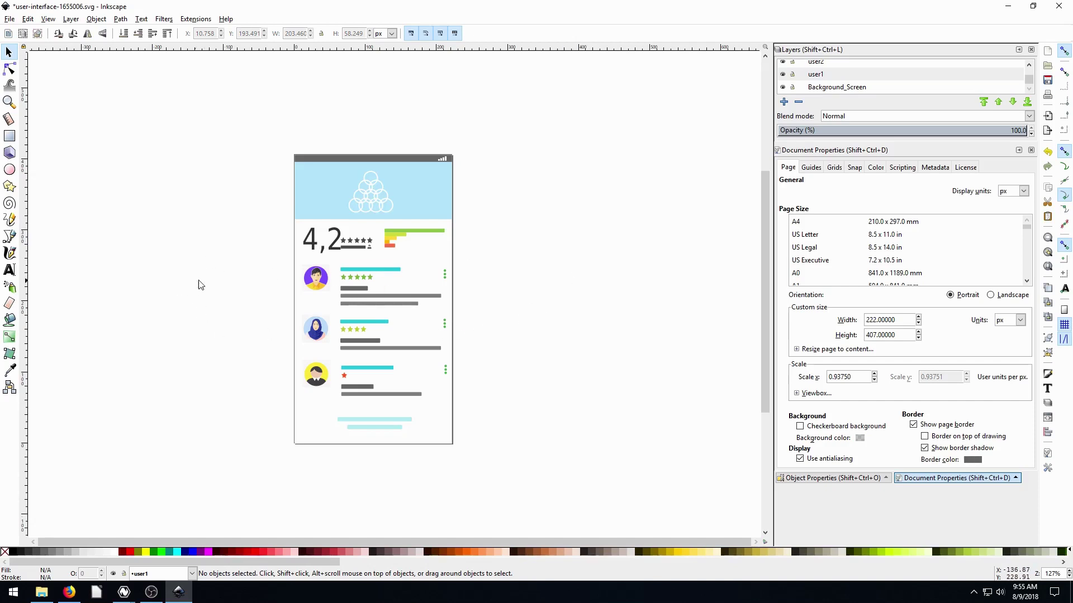
# Step: Save the layered mockup as user-interface-1655006.svg
pyautogui.moveTo(232, 255); pyautogui.dragTo(522, 391)
pyautogui.click(242, 276)
pyautogui.click(9, 20)
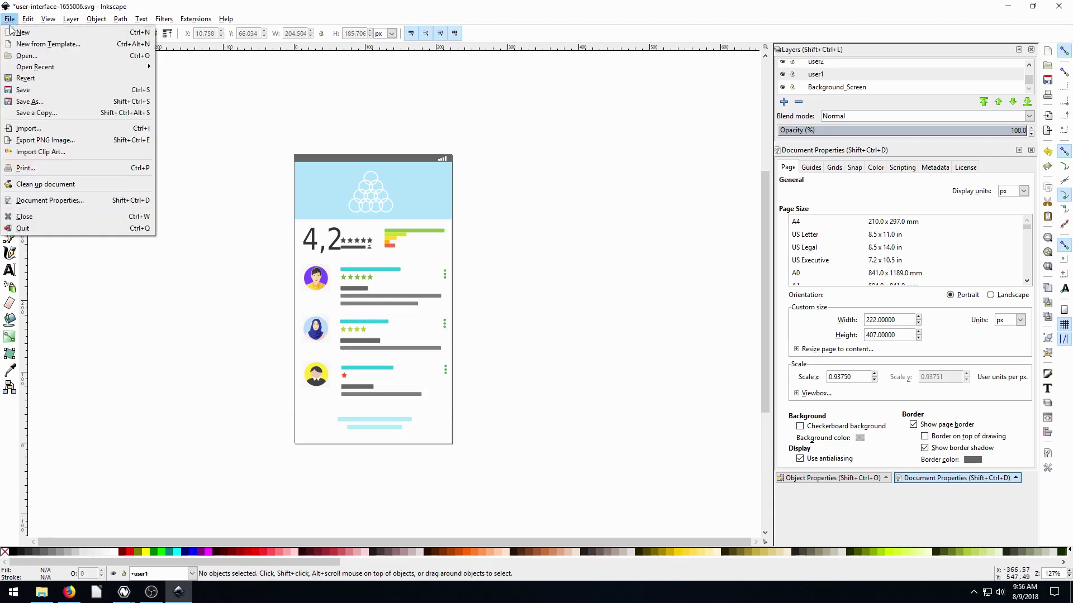
pyautogui.click(23, 91)
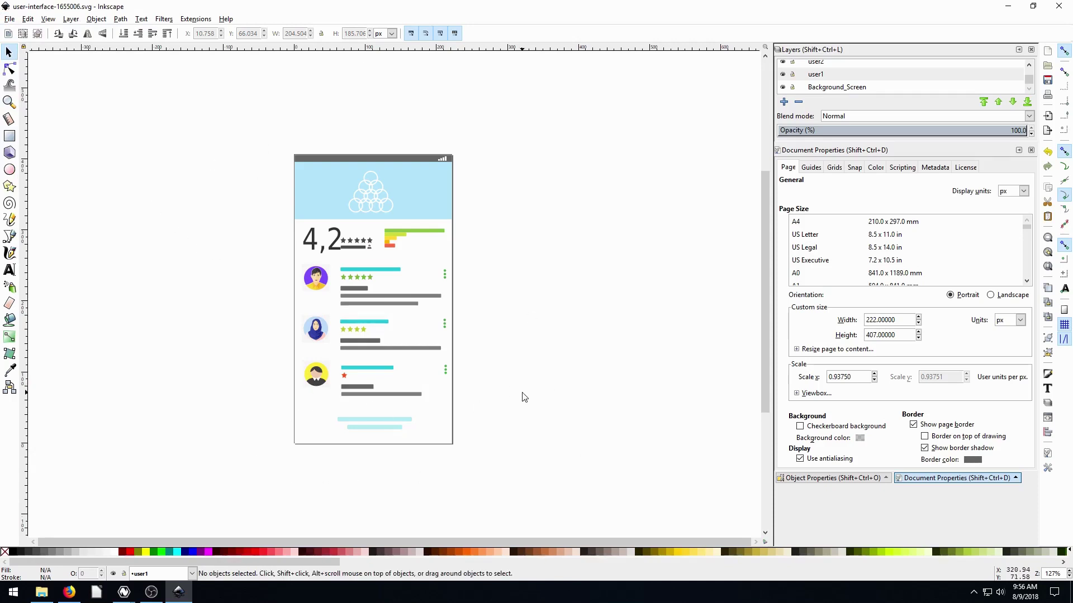
# Step: Create a Read node loading user-interface-1655006.svg and connect it to Viewer1
pyautogui.click(1008, 7)
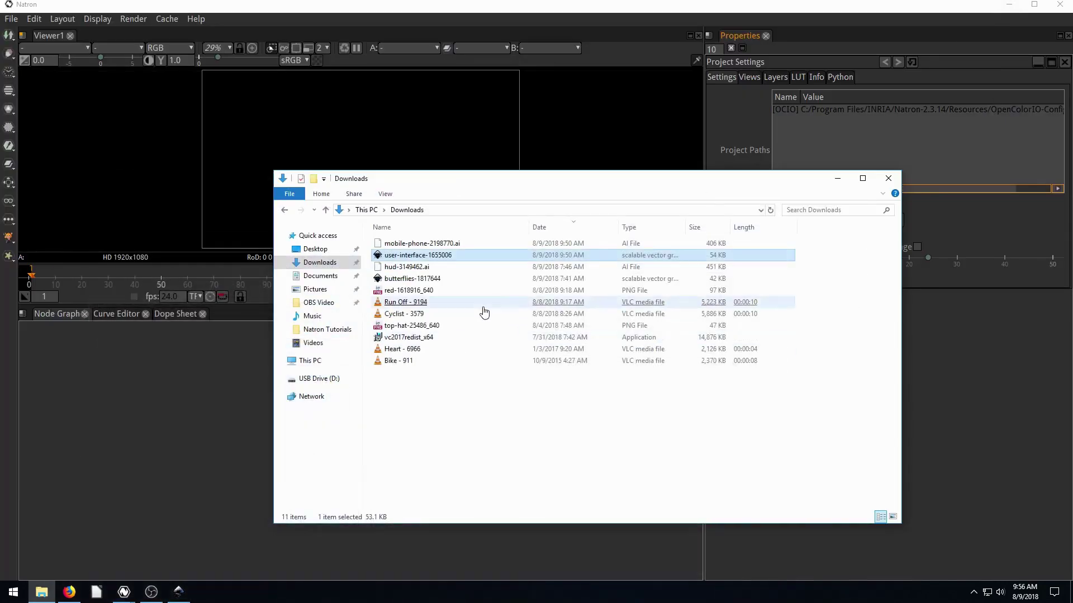
pyautogui.click(837, 179)
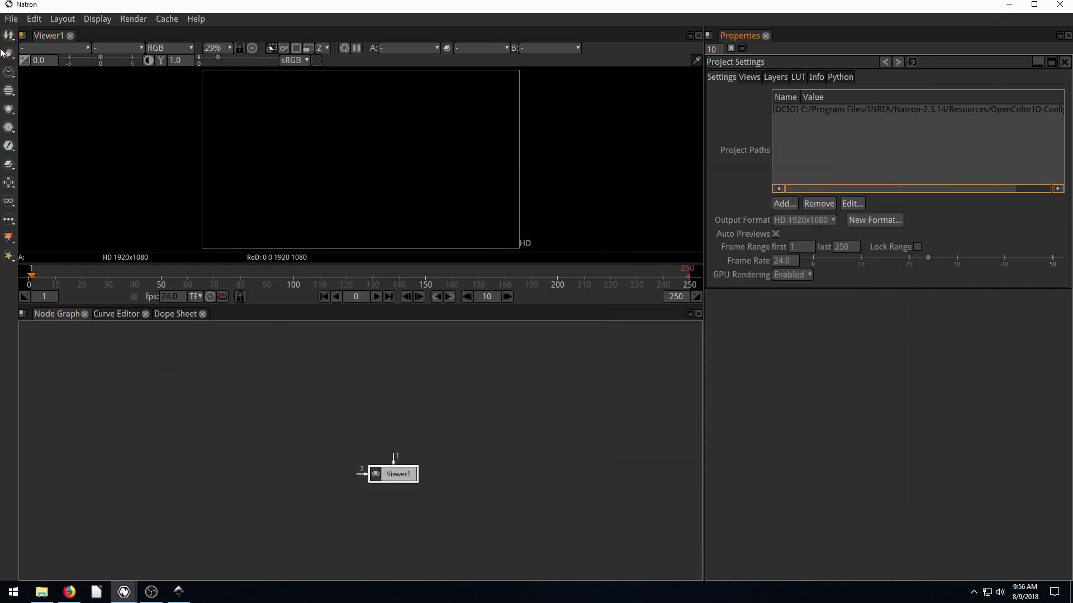
pyautogui.click(8, 36)
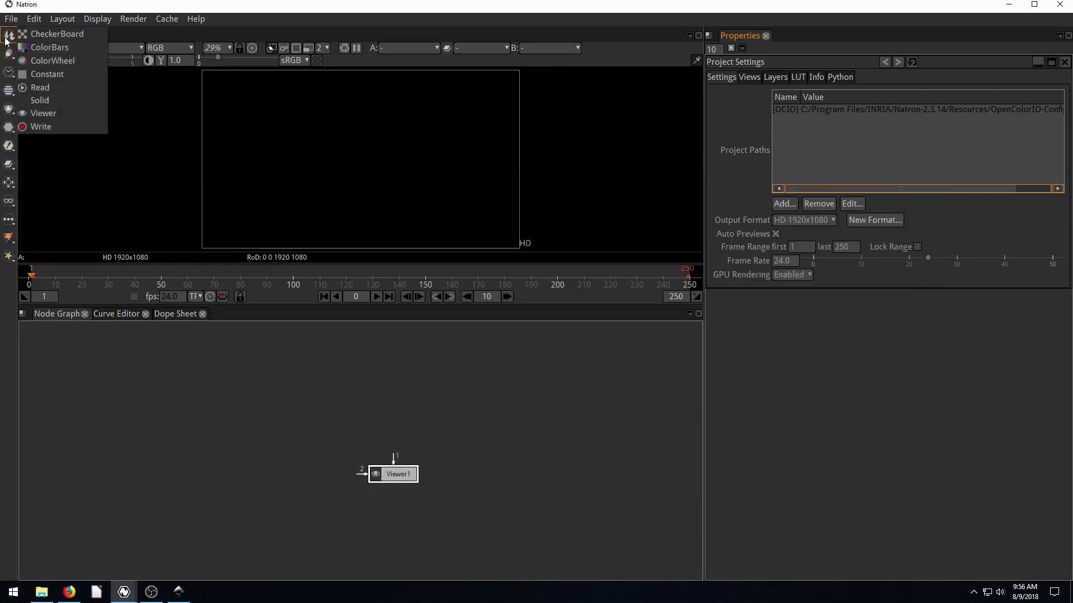
pyautogui.click(39, 88)
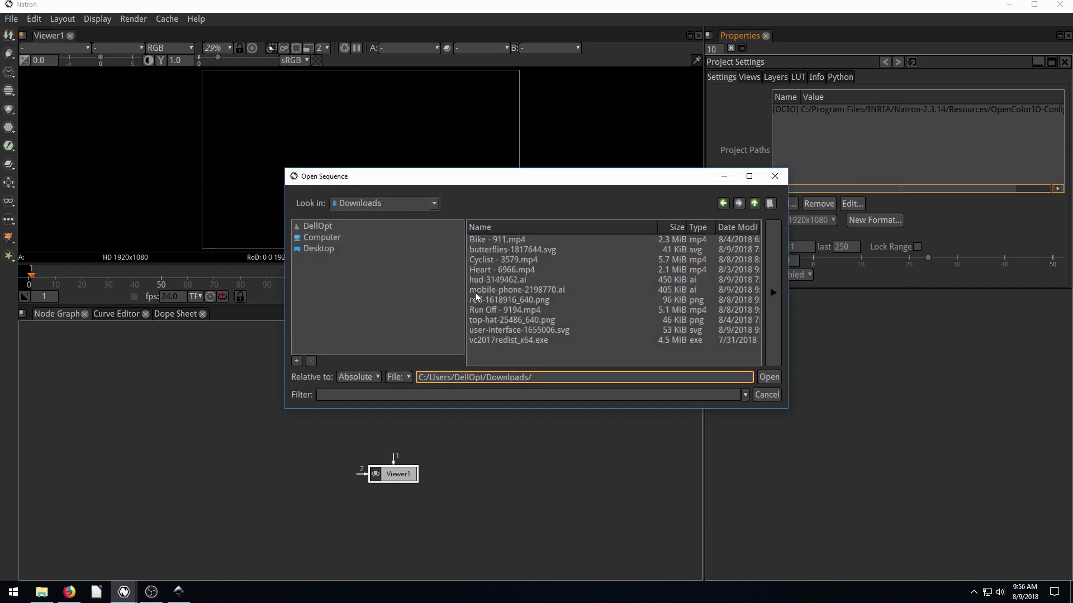
pyautogui.click(495, 331)
pyautogui.click(769, 377)
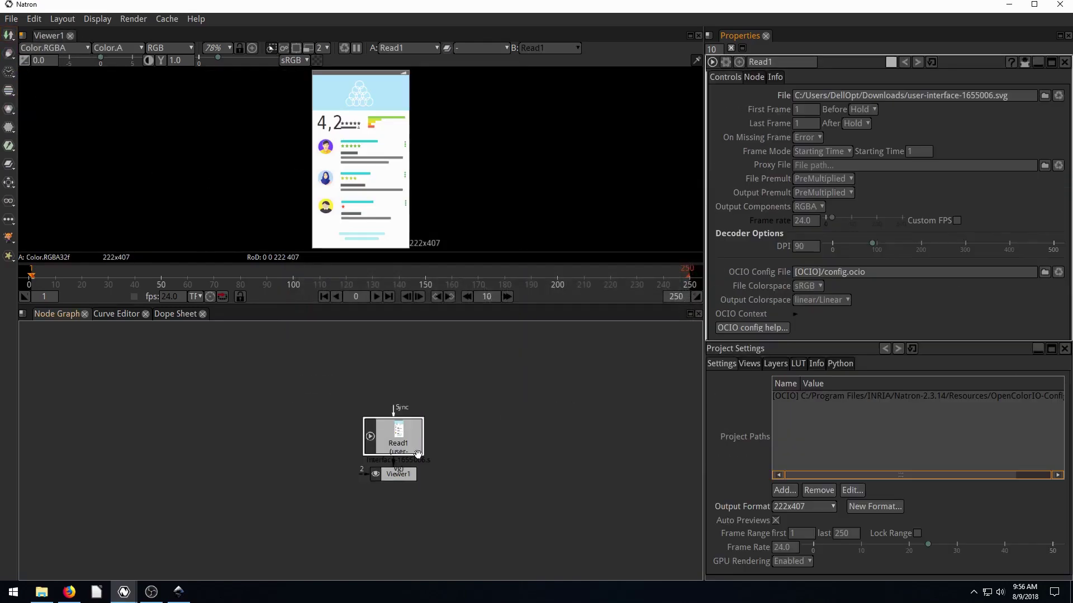
pyautogui.moveTo(394, 477); pyautogui.dragTo(428, 500)
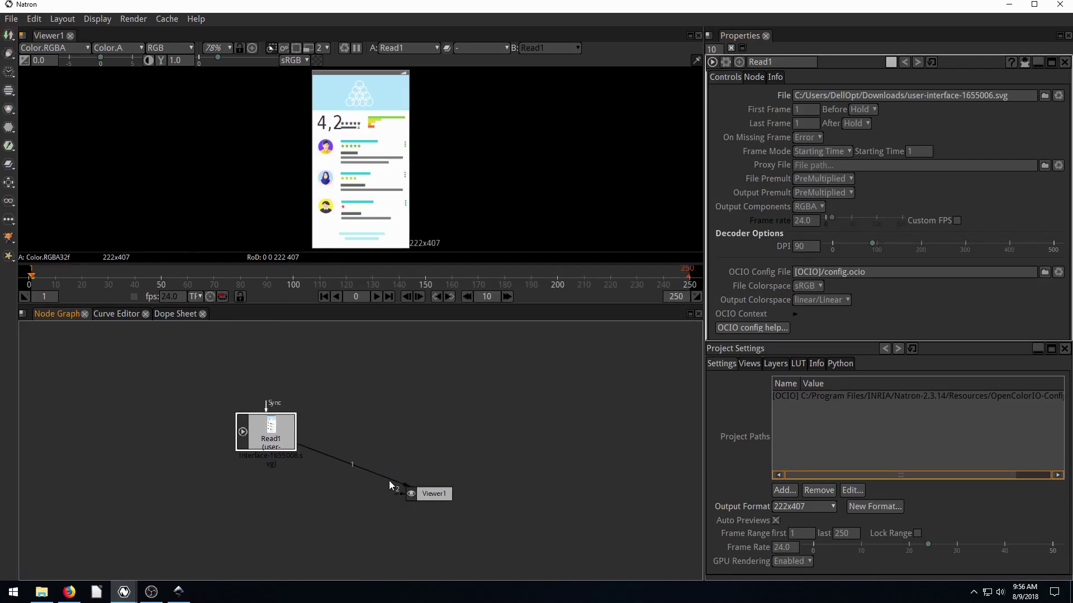
# Step: Keep File Premult at PreMultiplied and place Read1 up-left of Viewer1, shifting Viewer1 slightly right
pyautogui.moveTo(267, 426); pyautogui.dragTo(241, 412)
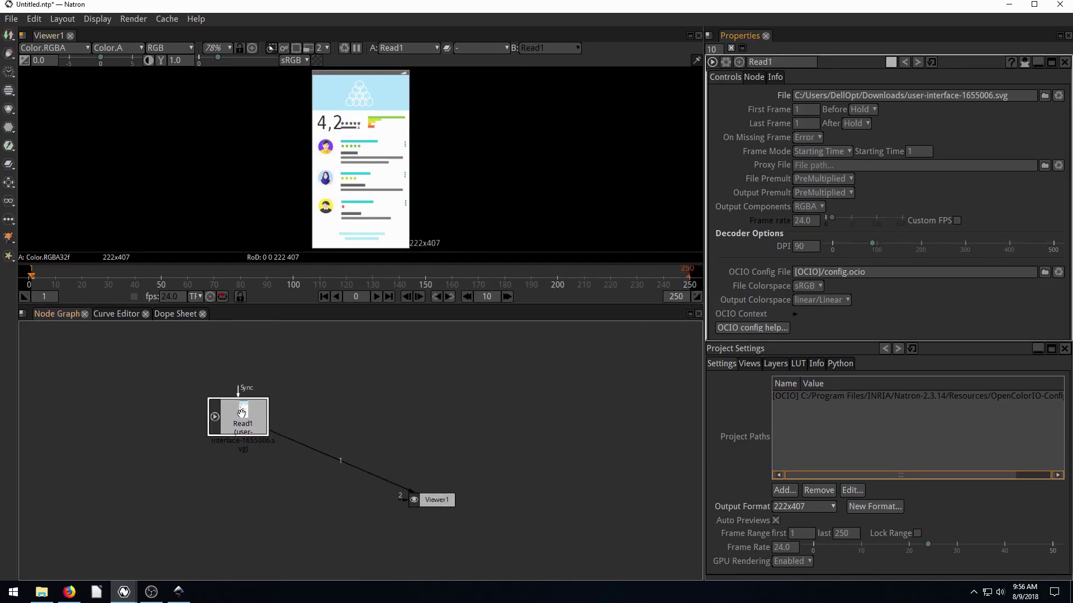
pyautogui.click(815, 179)
pyautogui.click(720, 207)
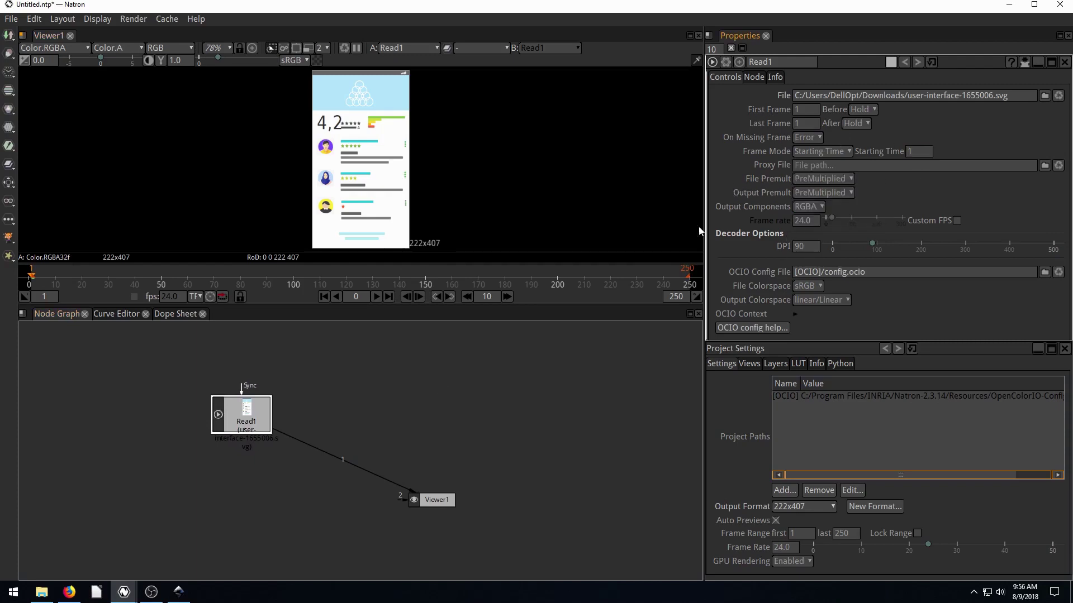
pyautogui.moveTo(236, 412); pyautogui.dragTo(213, 397)
pyautogui.moveTo(435, 500); pyautogui.dragTo(463, 499)
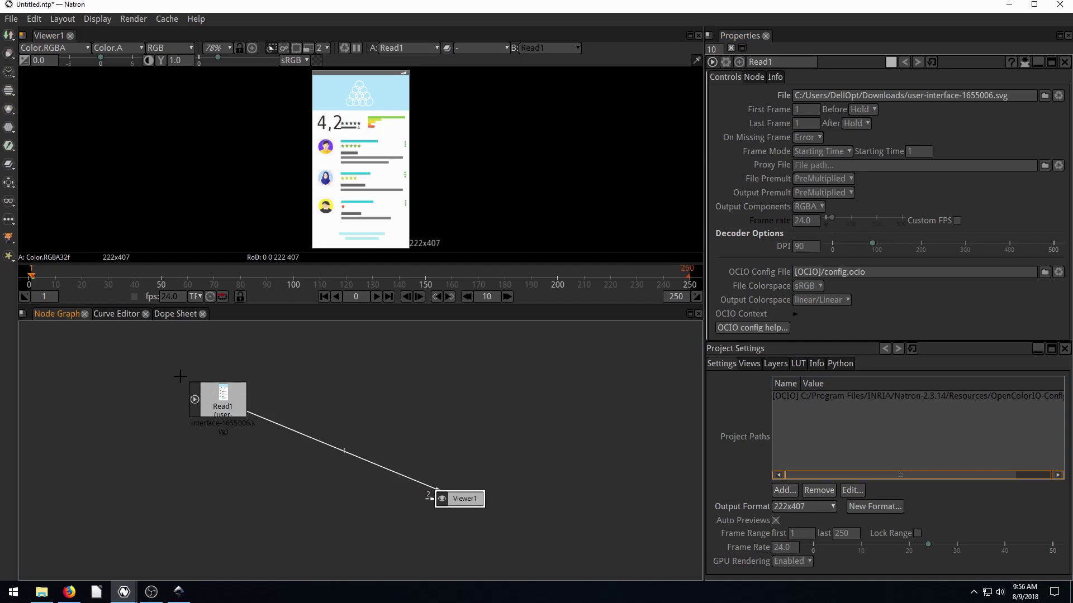
pyautogui.moveTo(215, 398); pyautogui.dragTo(200, 392)
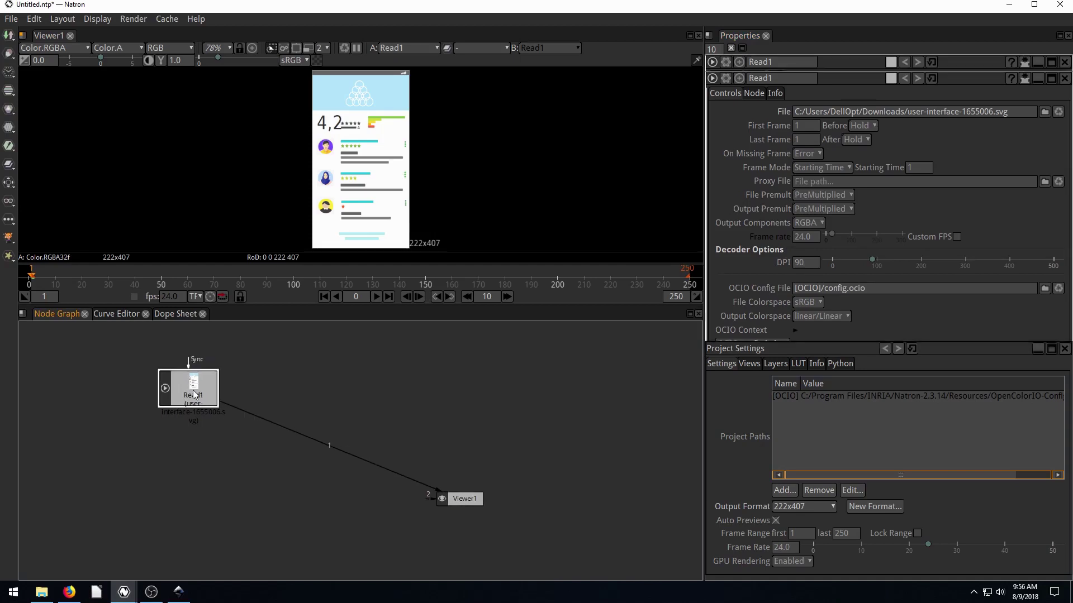
# Step: Insert Merge1 between Read1 and Viewer1, trying path603.RGBA then g2042.RGBA as A layer
pyautogui.press('m')
pyautogui.moveTo(189, 430); pyautogui.dragTo(288, 448)
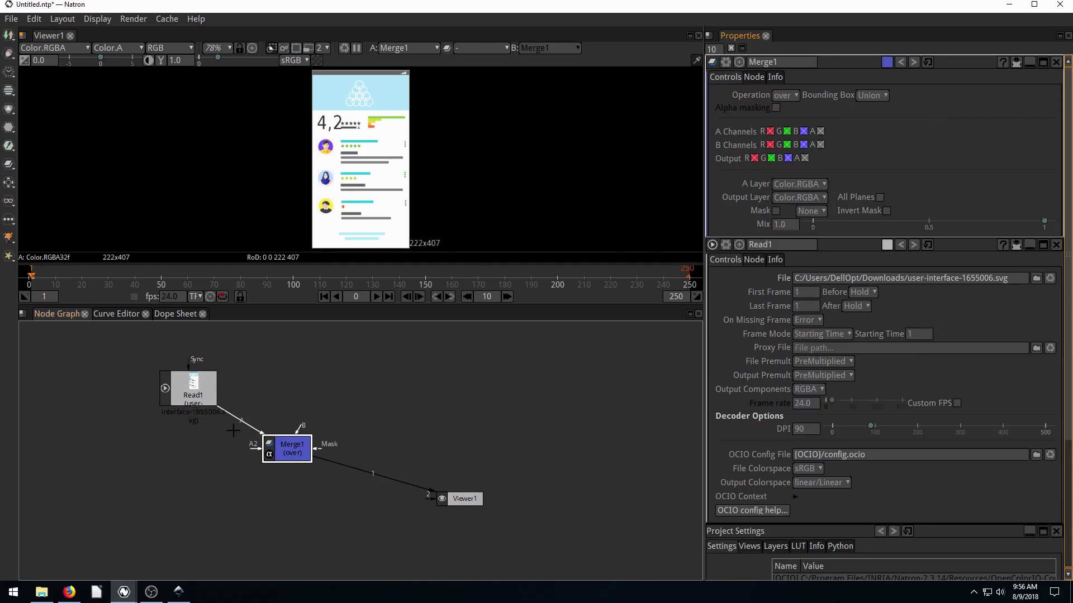
pyautogui.moveTo(291, 450); pyautogui.dragTo(302, 457)
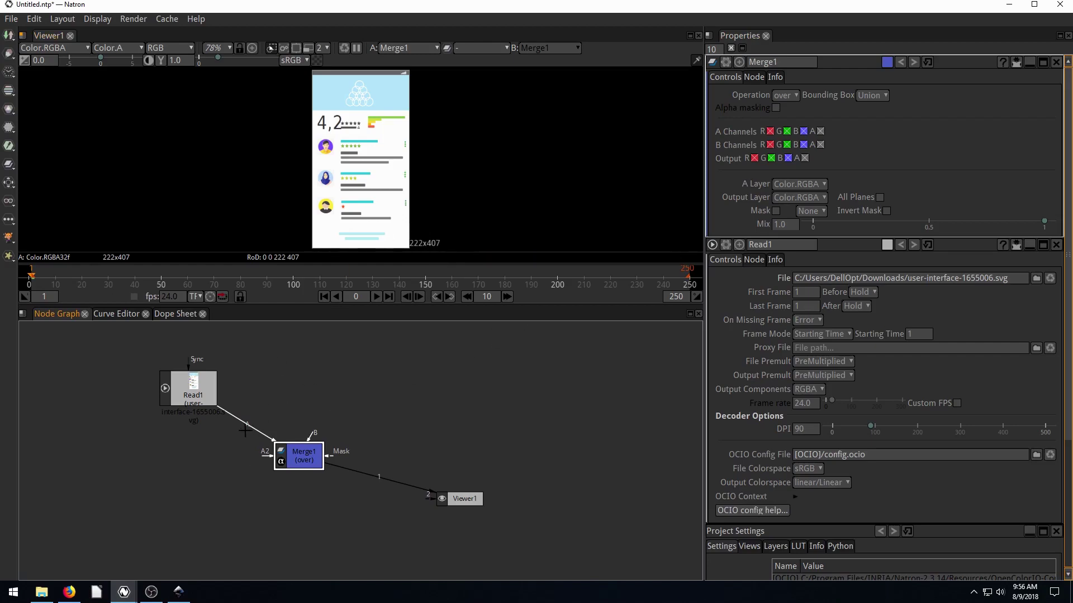
pyautogui.click(796, 185)
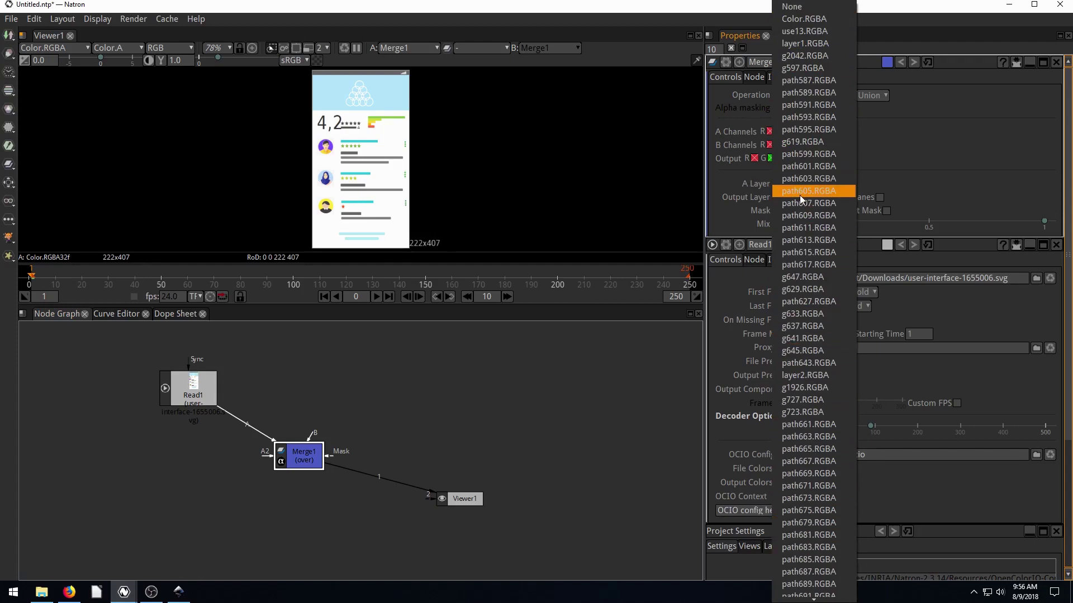
pyautogui.click(805, 178)
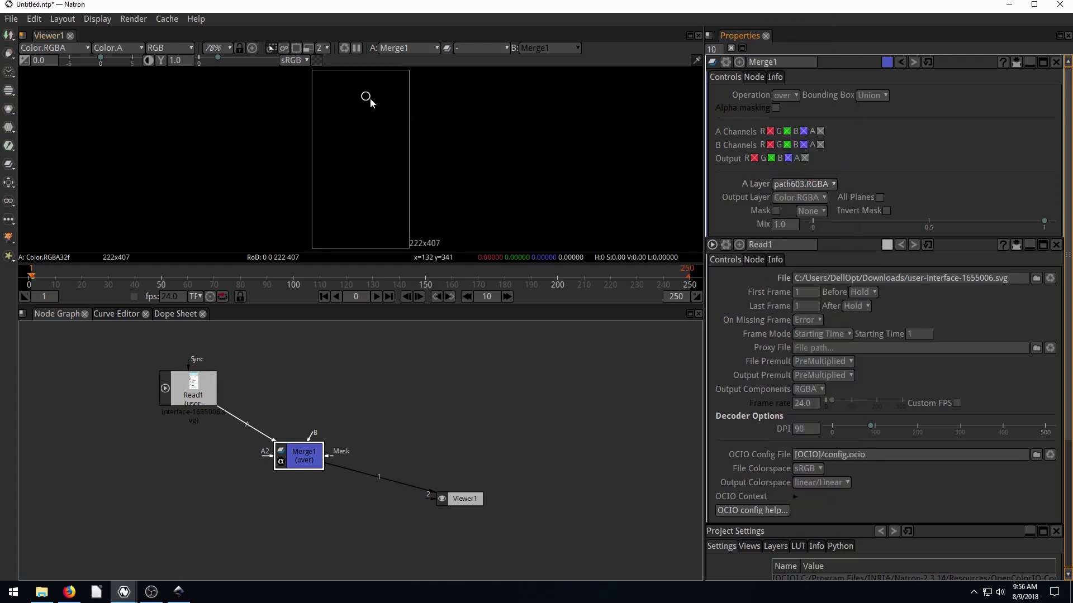
pyautogui.click(784, 186)
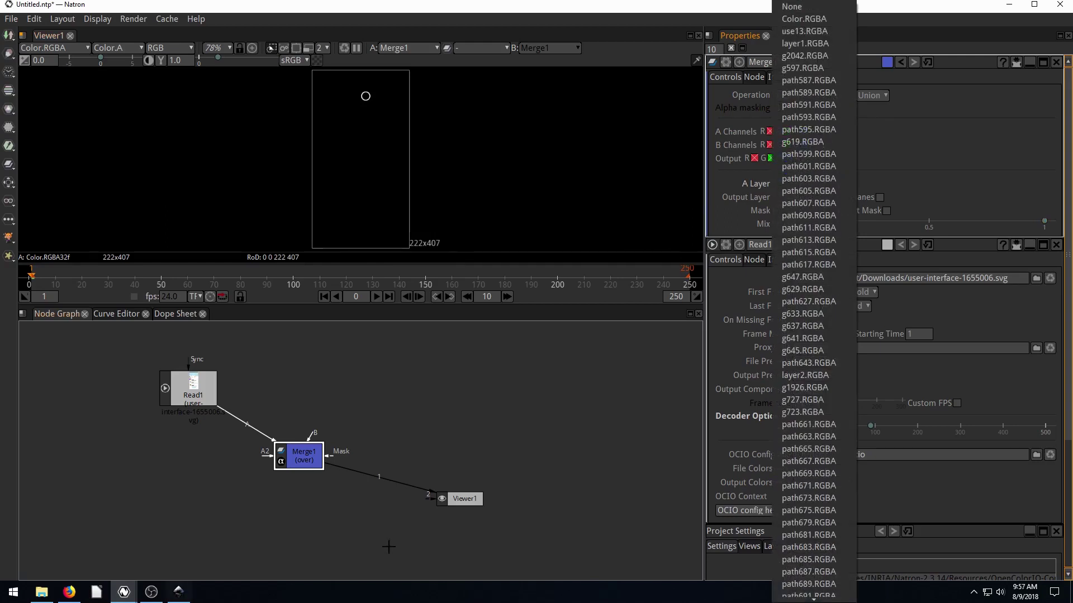
pyautogui.click(807, 55)
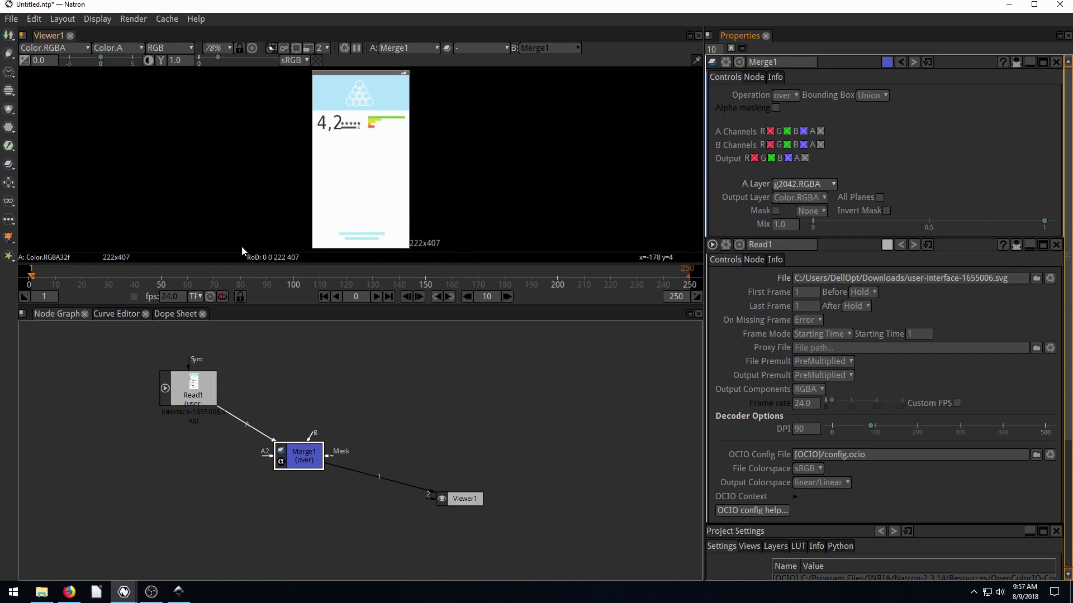
# Step: Reconnect Read1 to Merge1's B input with B Layer g2042.RGBA, and tidy the nodes
pyautogui.moveTo(236, 419); pyautogui.dragTo(325, 386)
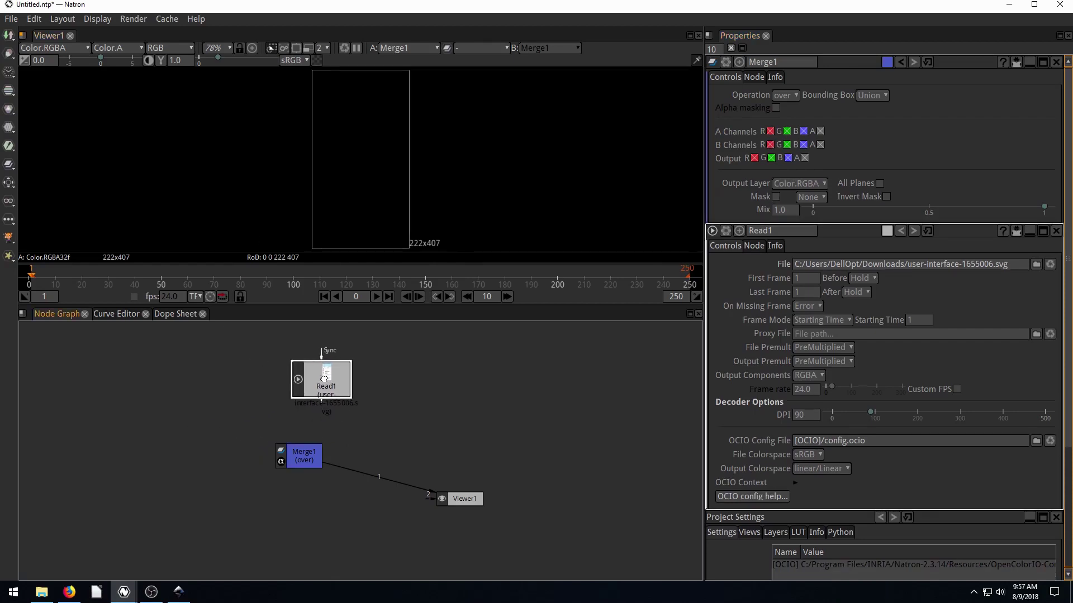
pyautogui.click(314, 441)
pyautogui.moveTo(316, 440); pyautogui.dragTo(319, 388)
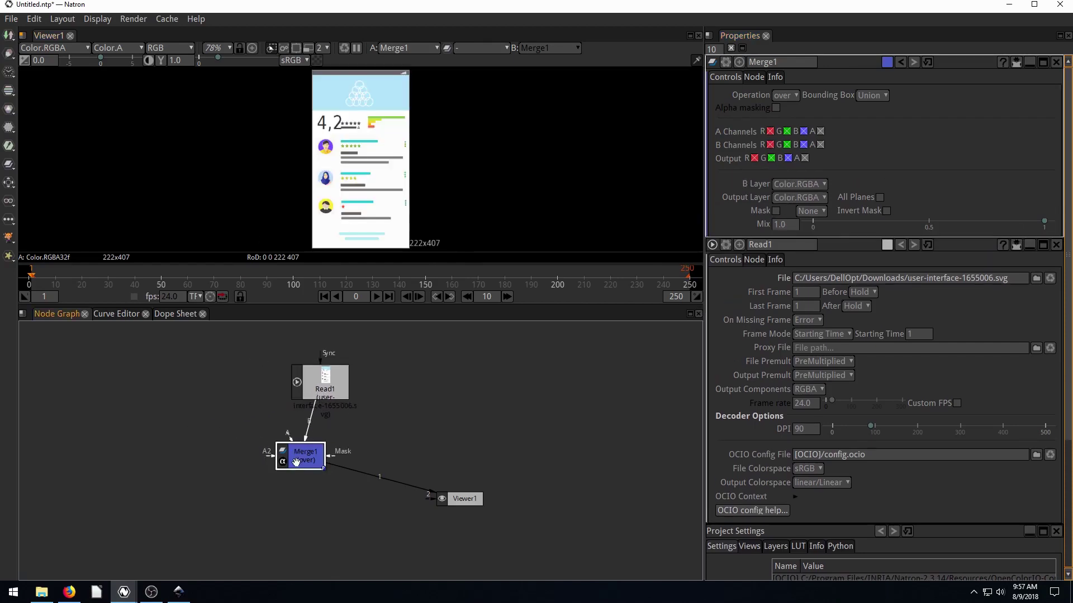
pyautogui.moveTo(297, 461); pyautogui.dragTo(245, 492)
pyautogui.moveTo(325, 383); pyautogui.dragTo(338, 370)
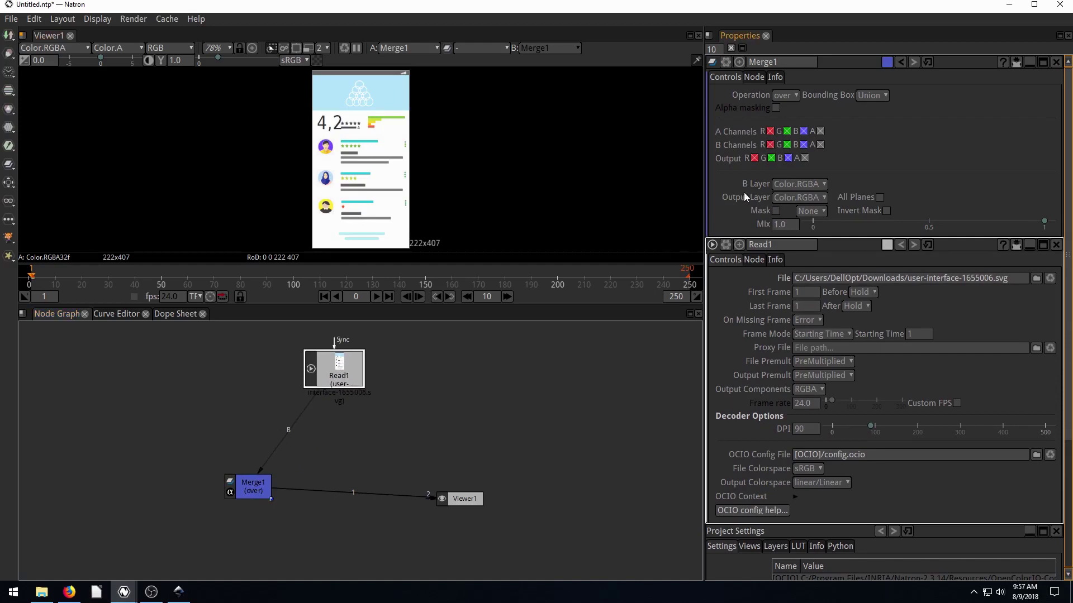
pyautogui.click(793, 184)
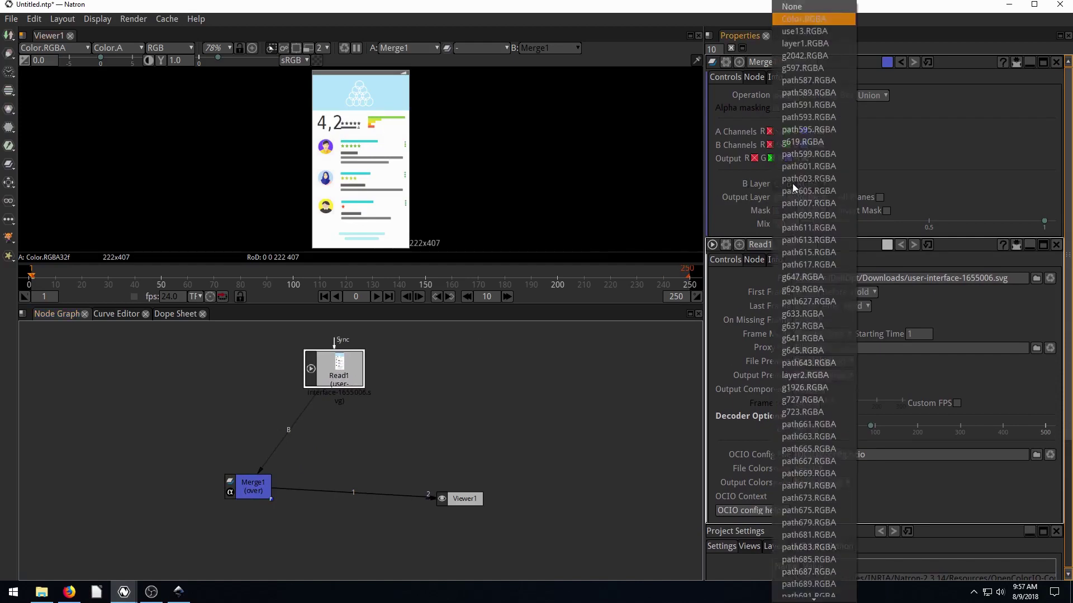
pyautogui.click(802, 54)
pyautogui.moveTo(245, 487); pyautogui.dragTo(273, 474)
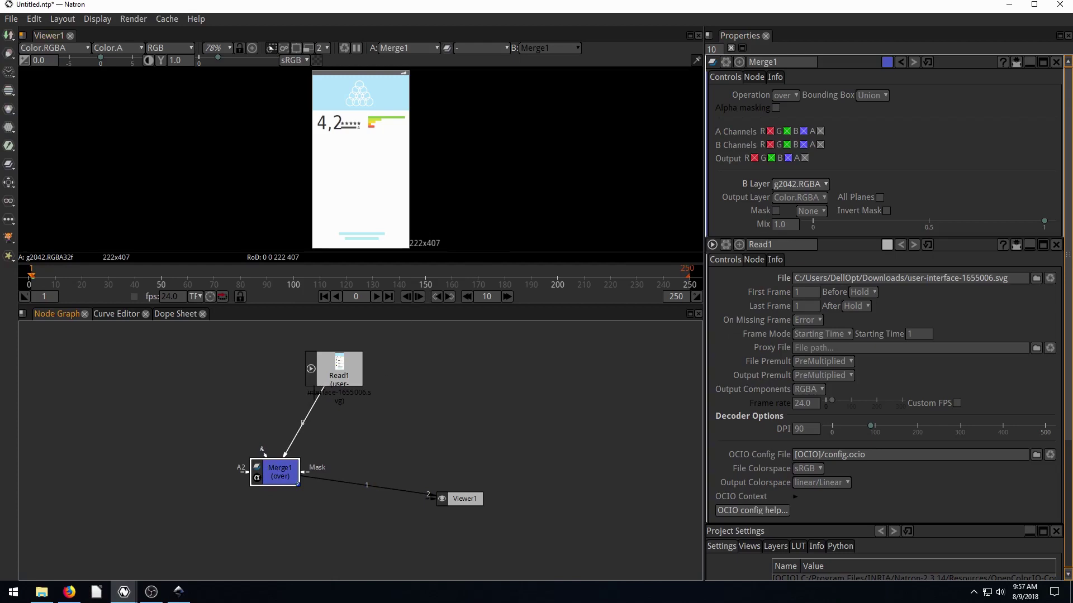
pyautogui.moveTo(284, 466); pyautogui.dragTo(299, 456)
pyautogui.click(347, 367)
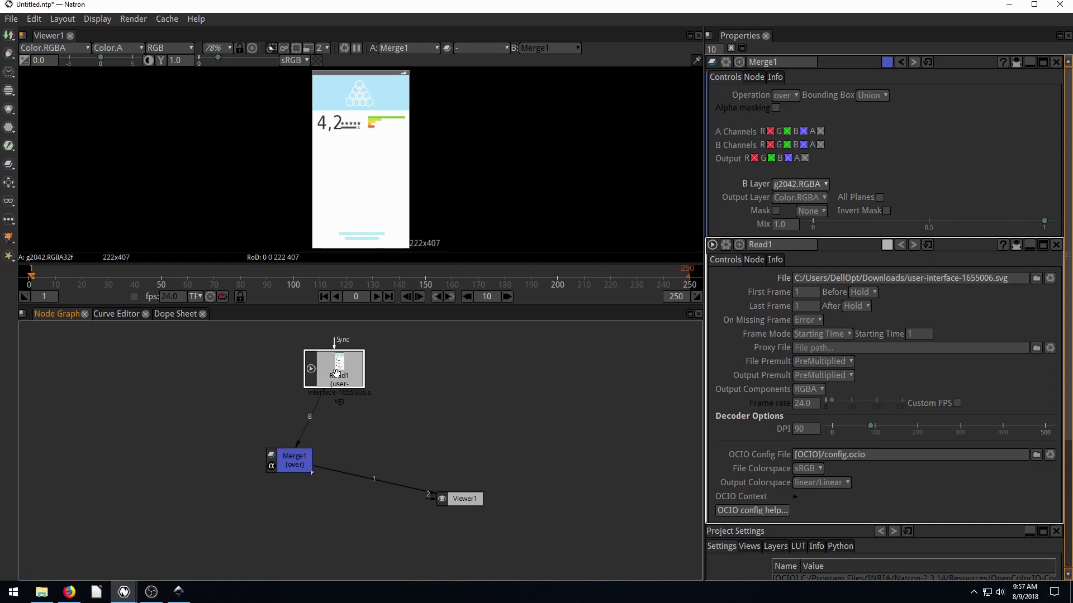
# Step: Duplicate Read1 as Read1_2 and connect it to Merge1's A input
pyautogui.hotkey('ctrl', 'c')
pyautogui.hotkey('ctrl', 'v')
pyautogui.moveTo(336, 373); pyautogui.dragTo(226, 379)
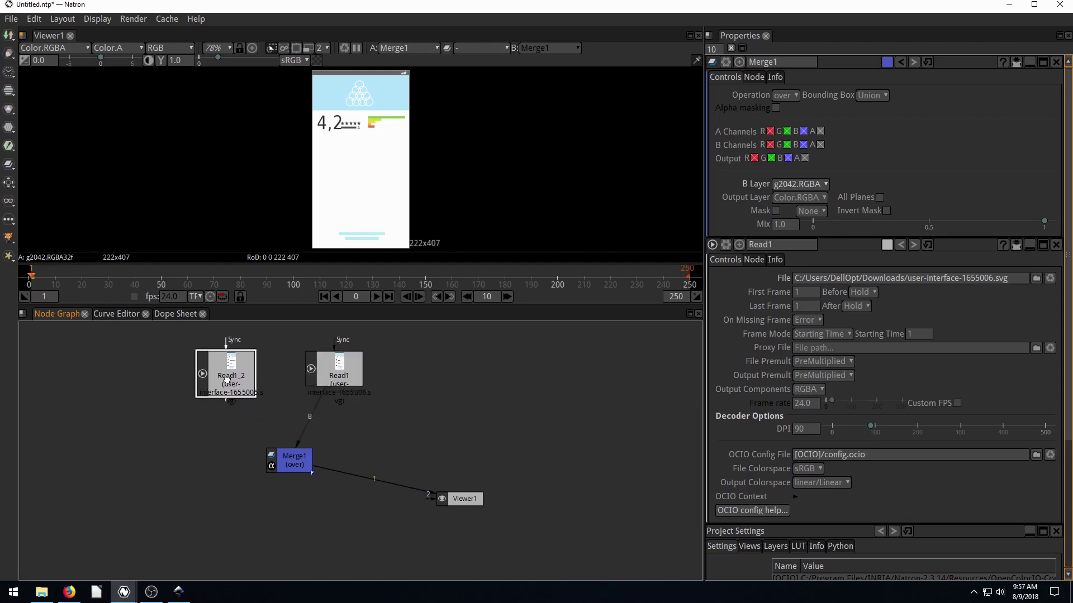
pyautogui.moveTo(288, 454); pyautogui.dragTo(237, 386)
pyautogui.click(330, 371)
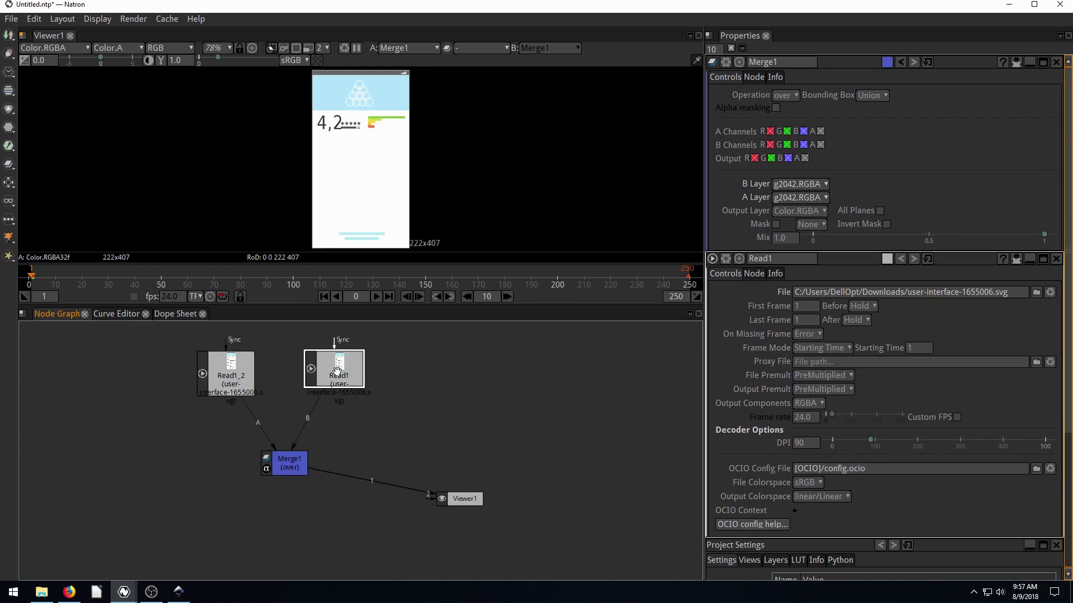
pyautogui.moveTo(337, 371); pyautogui.dragTo(381, 376)
pyautogui.click(246, 376)
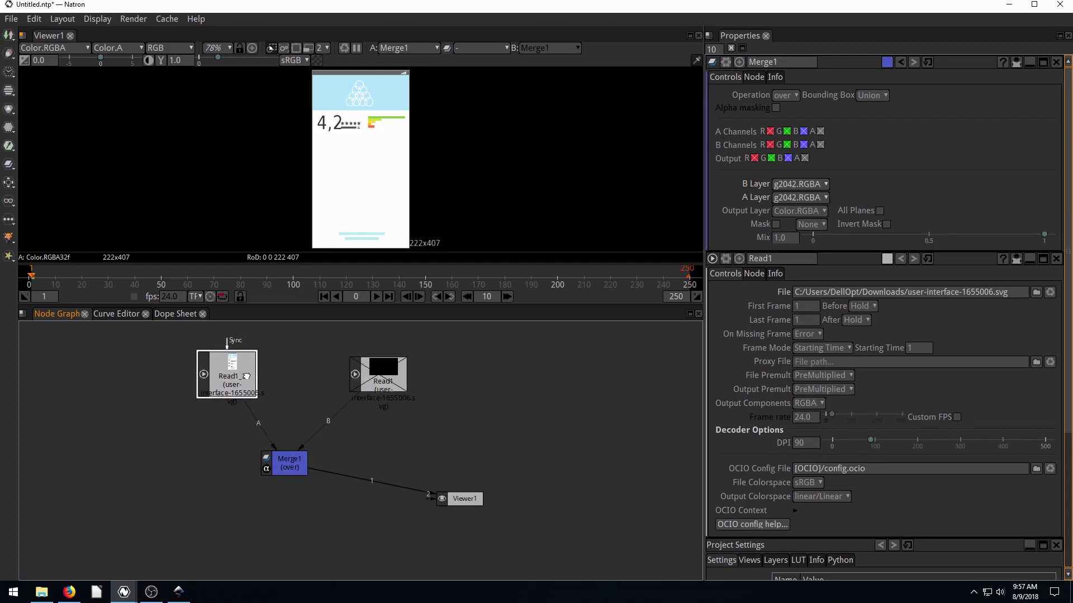
pyautogui.moveTo(246, 376); pyautogui.dragTo(251, 377)
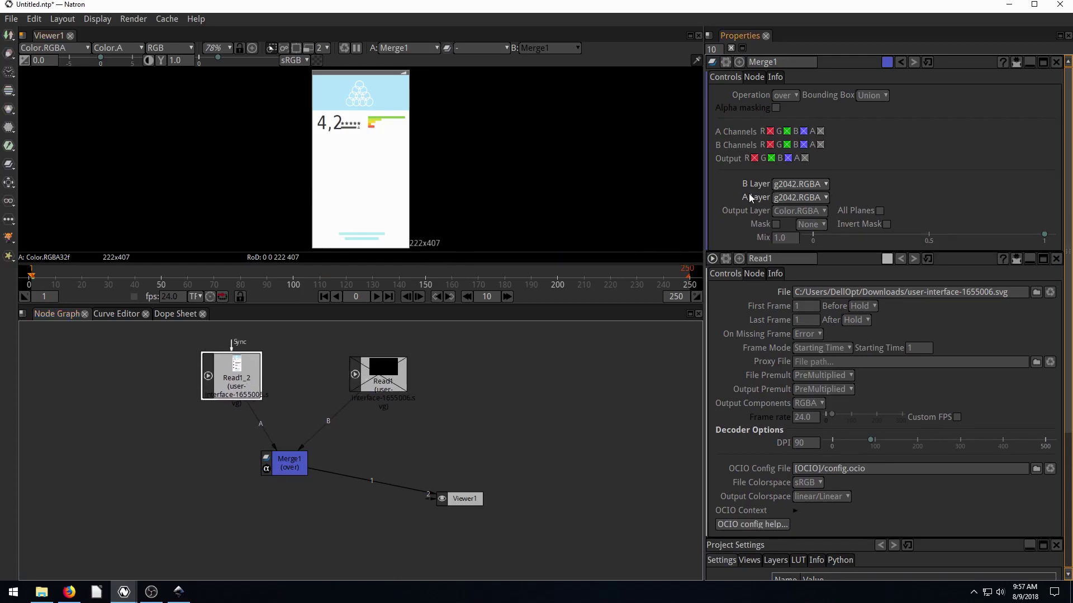
# Step: Set Merge1's A Layer to g597.RGBA
pyautogui.click(799, 198)
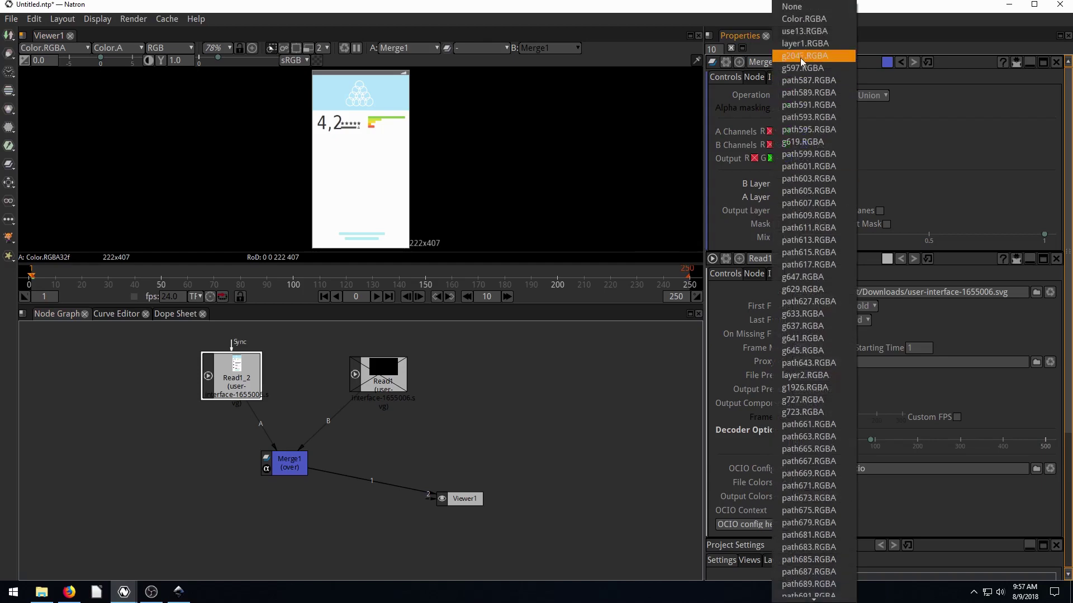
pyautogui.click(802, 67)
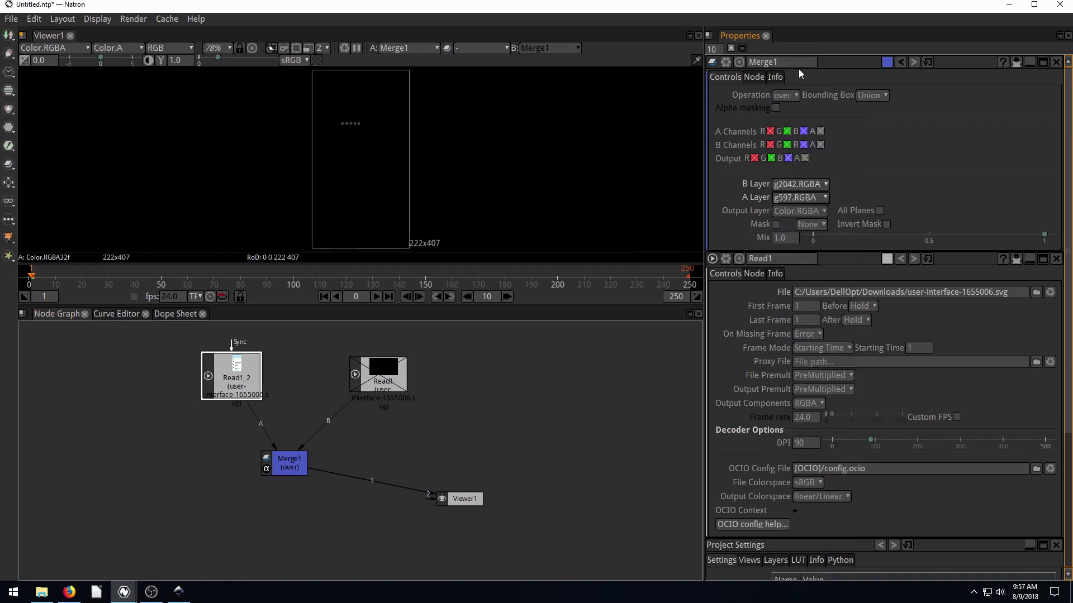
pyautogui.click(349, 127)
pyautogui.scroll(5, 354, 119)
pyautogui.scroll(-7, 353, 163)
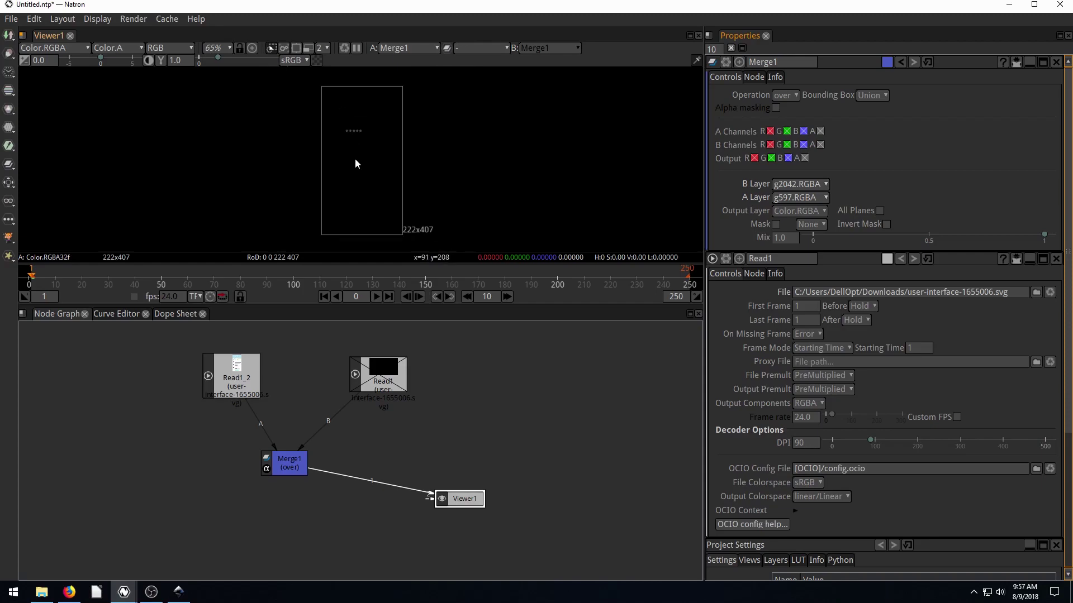
# Step: Look up the first review card group's ID, g1926, in Object Properties, then minimize Inkscape
pyautogui.click(178, 594)
pyautogui.click(339, 282)
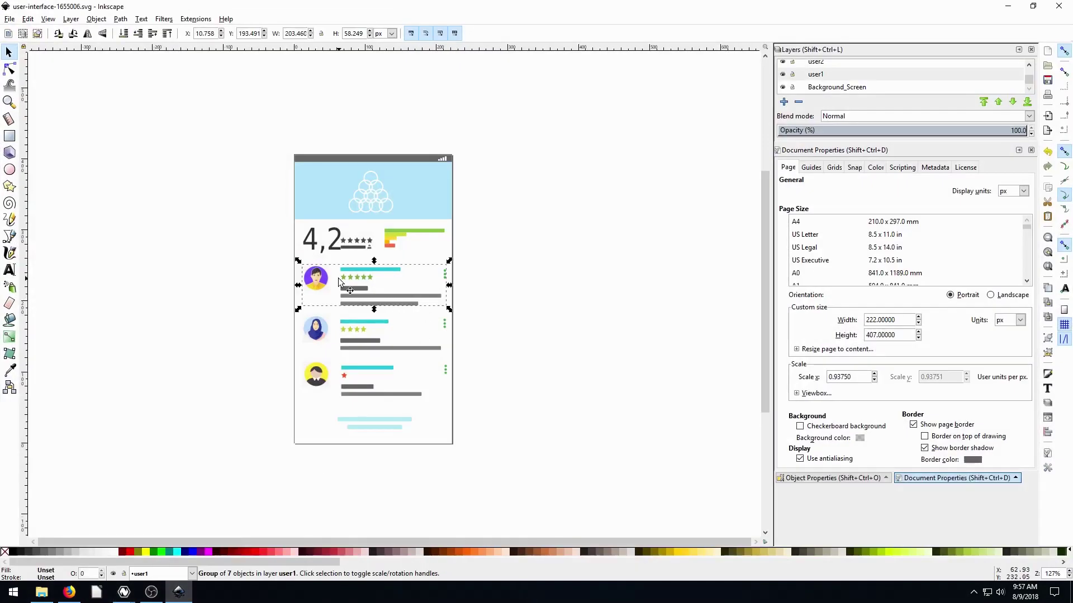
pyautogui.rightClick(322, 286)
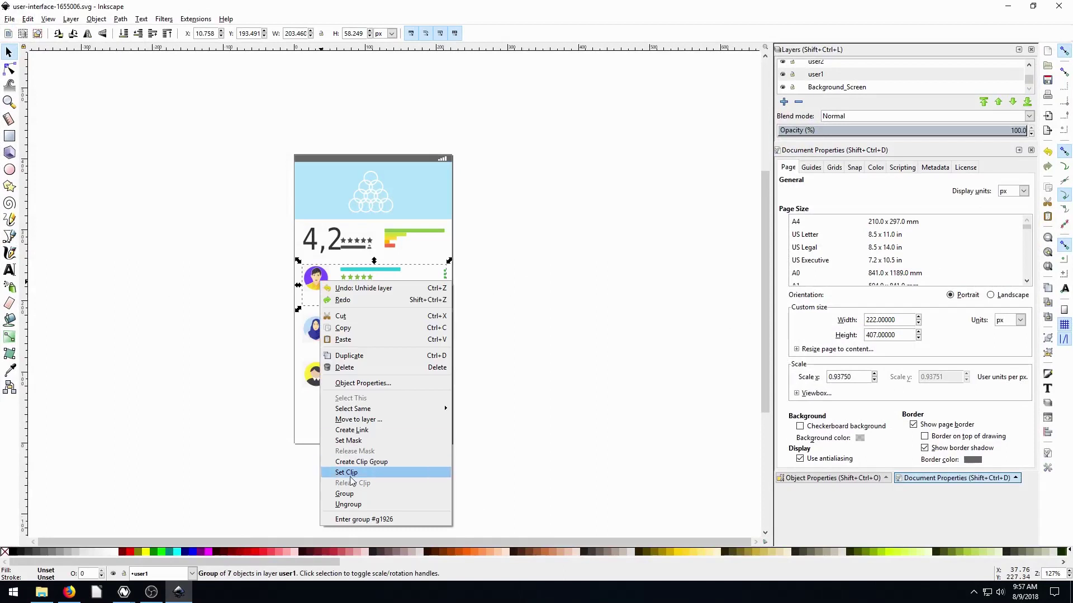
pyautogui.click(358, 384)
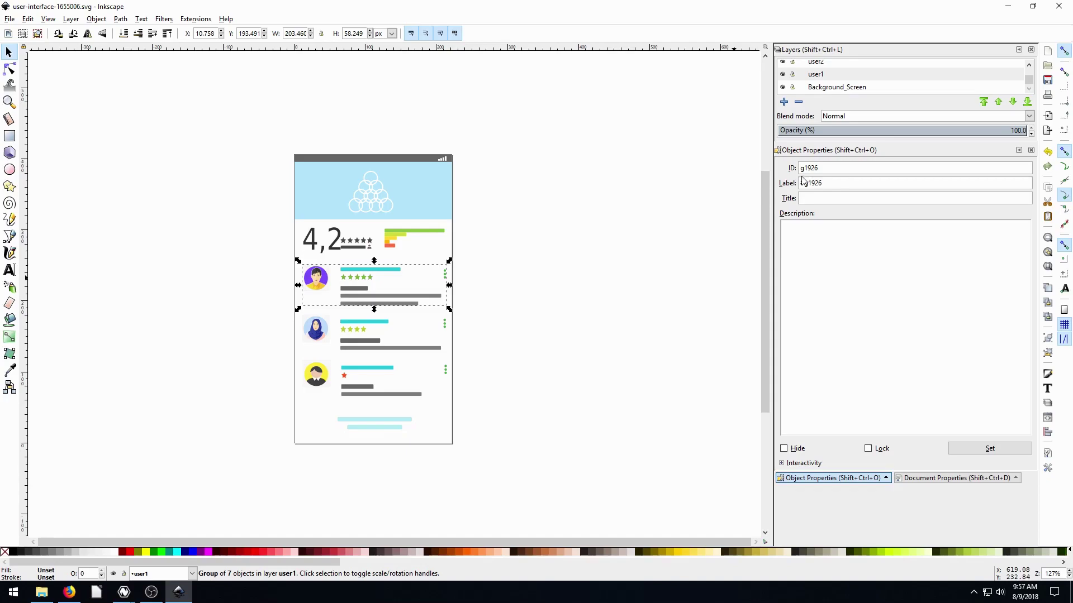
pyautogui.click(1008, 6)
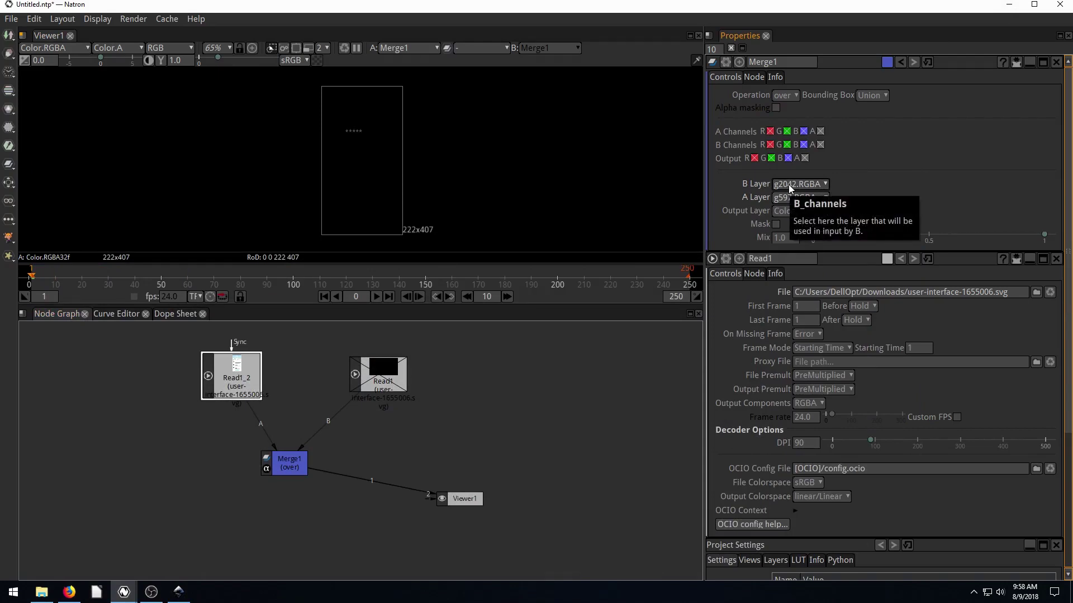
# Step: Try g1926.RGBA and then layer1.RGBA as Merge1's A layer
pyautogui.click(780, 198)
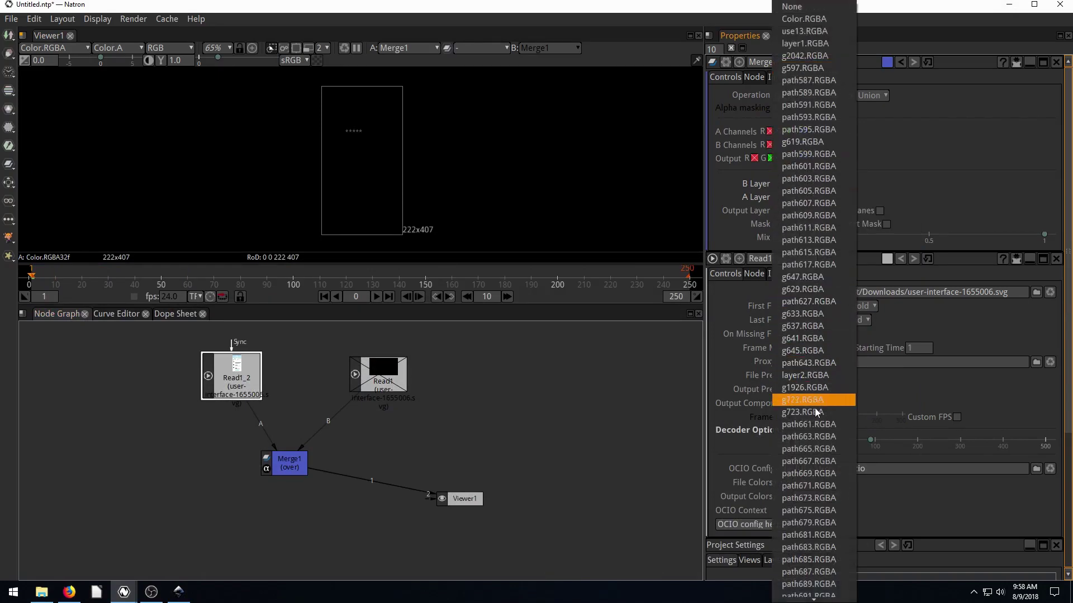
pyautogui.click(803, 390)
pyautogui.scroll(5, 357, 160)
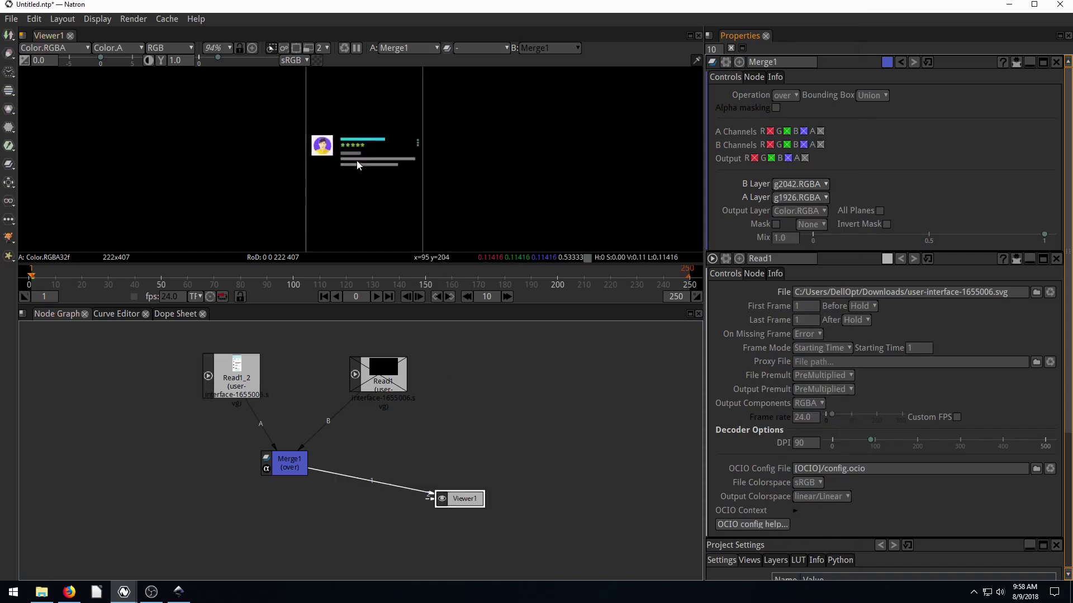
pyautogui.scroll(-6, 347, 133)
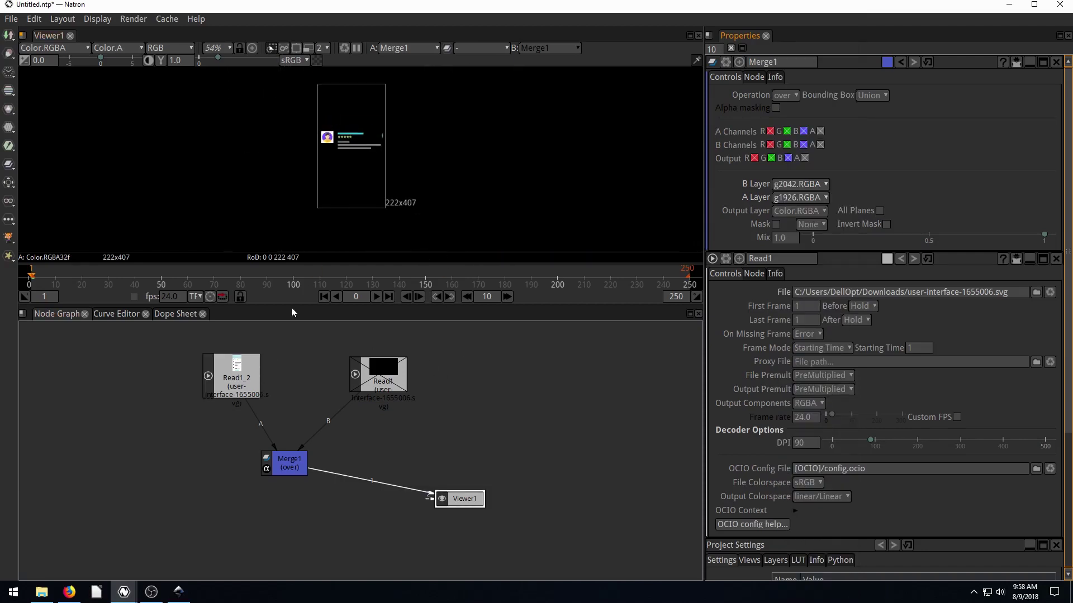
pyautogui.click(232, 383)
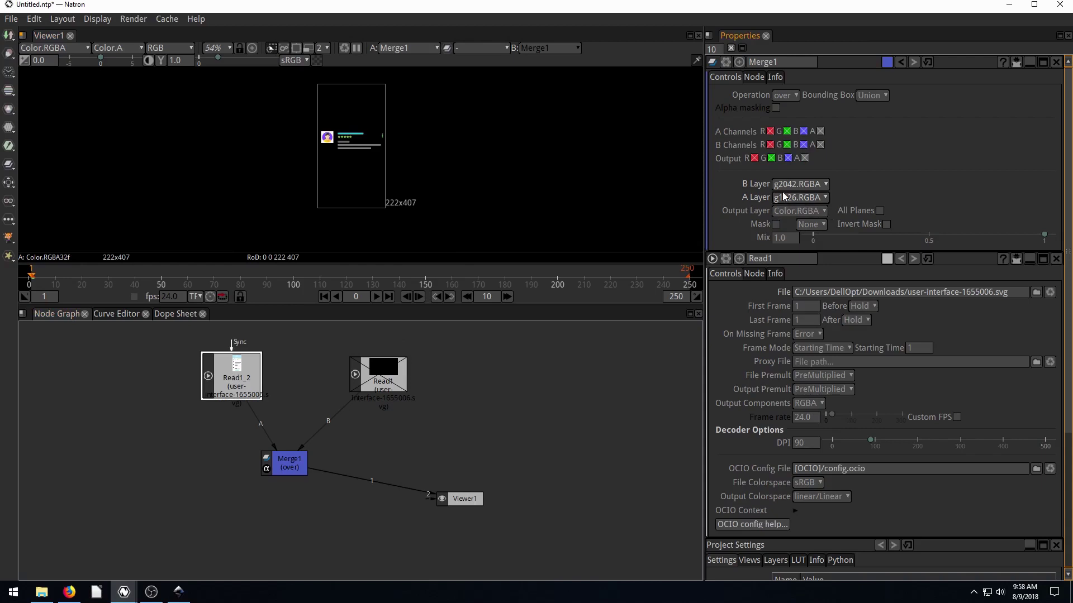
pyautogui.click(799, 197)
pyautogui.scroll(2, 819, 383)
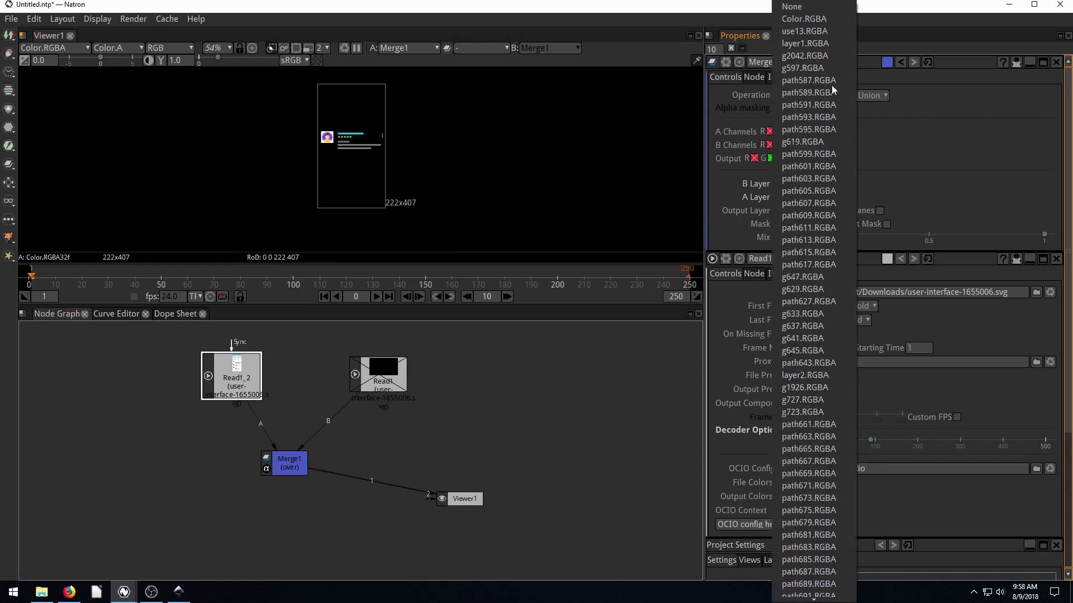
pyautogui.click(804, 43)
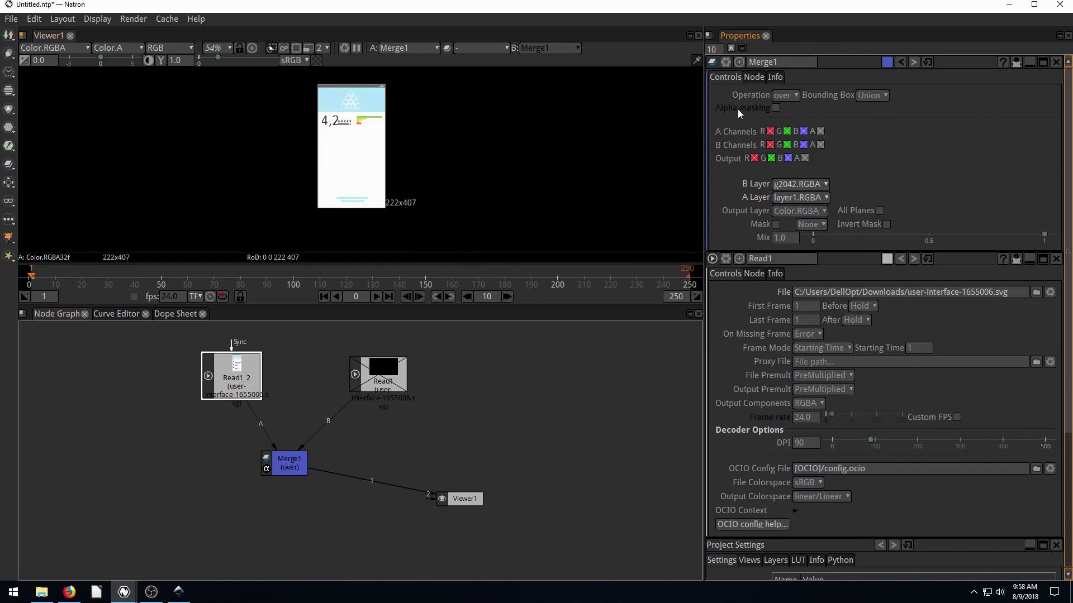
# Step: Compare layer2.RGBA and layer3.RGBA as the A layer, settling on layer2.RGBA
pyautogui.click(787, 198)
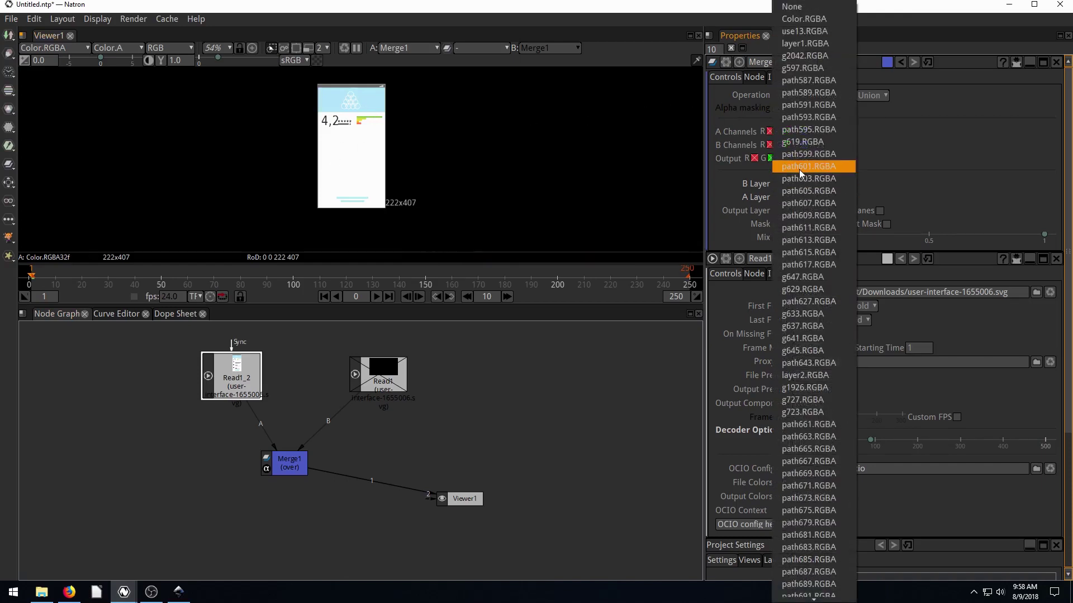
pyautogui.scroll(-2, 803, 179)
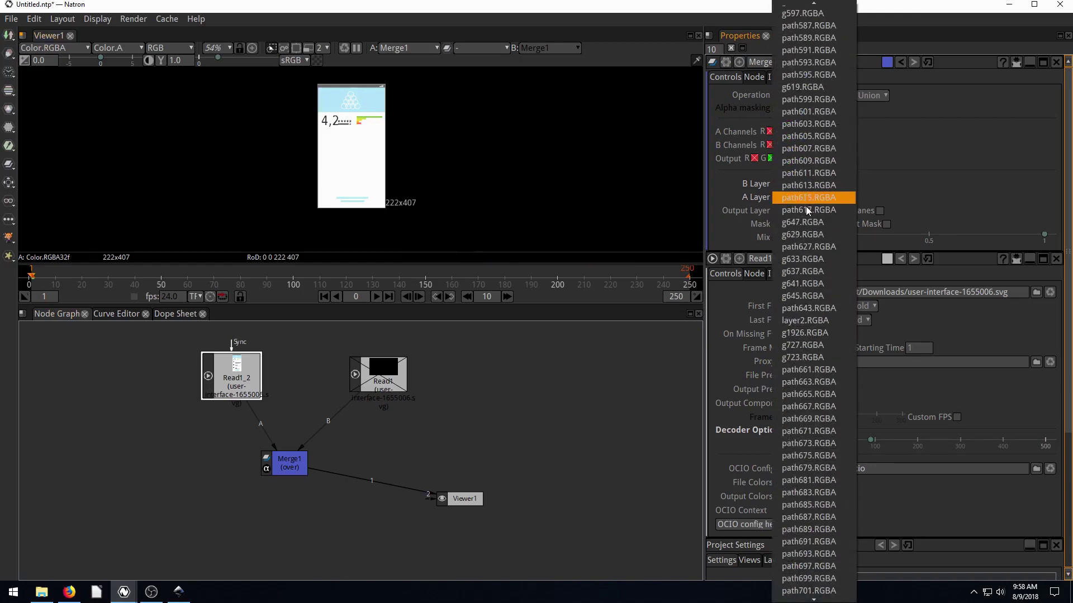
pyautogui.click(805, 321)
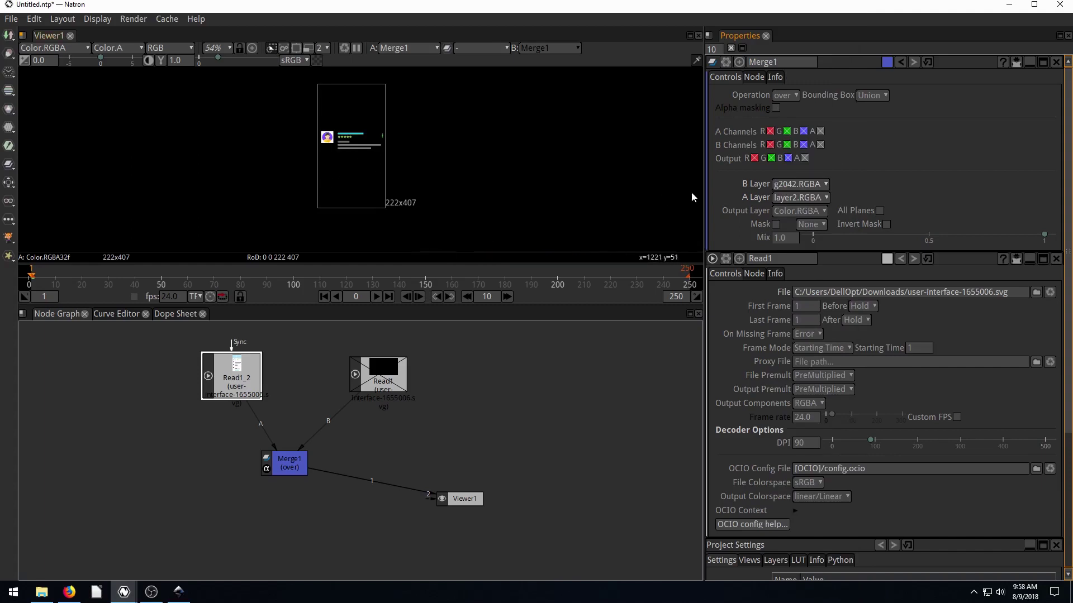
pyautogui.click(793, 199)
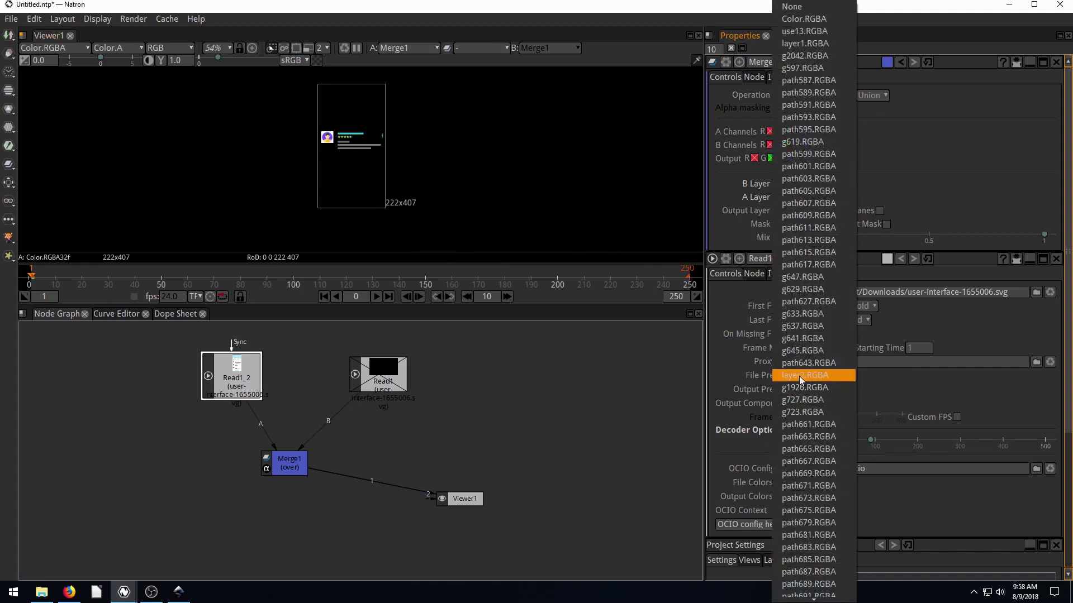
pyautogui.scroll(-8, 810, 442)
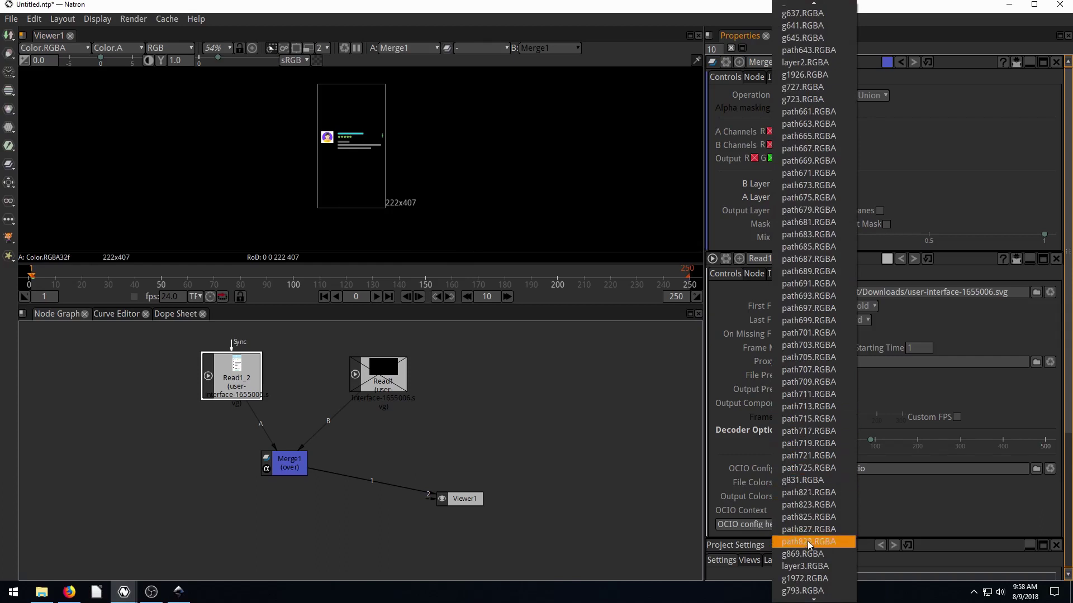
pyautogui.click(810, 567)
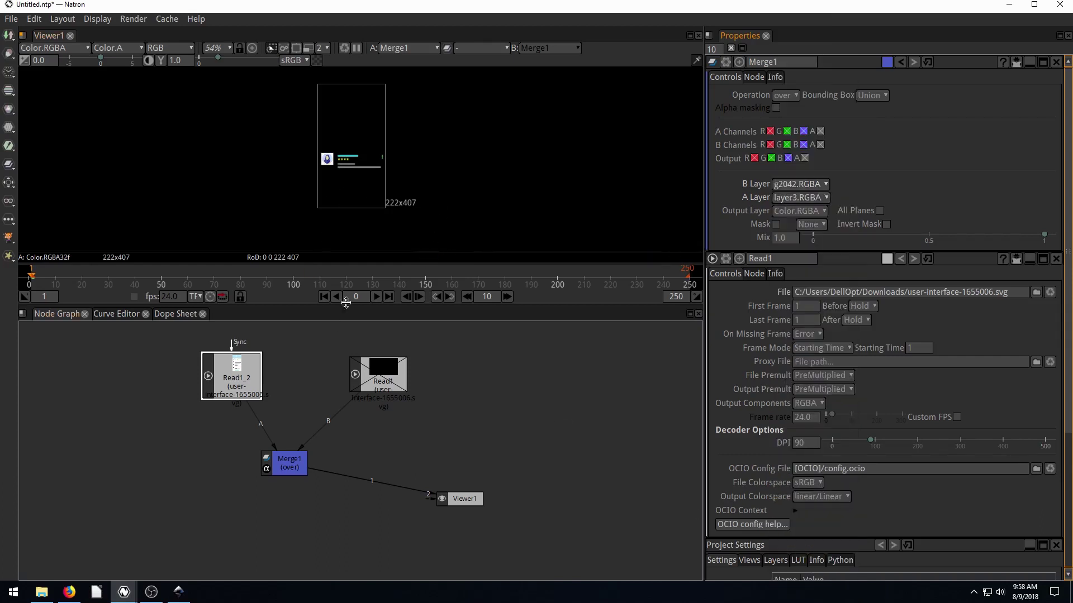
pyautogui.moveTo(194, 394); pyautogui.dragTo(200, 392)
pyautogui.click(795, 201)
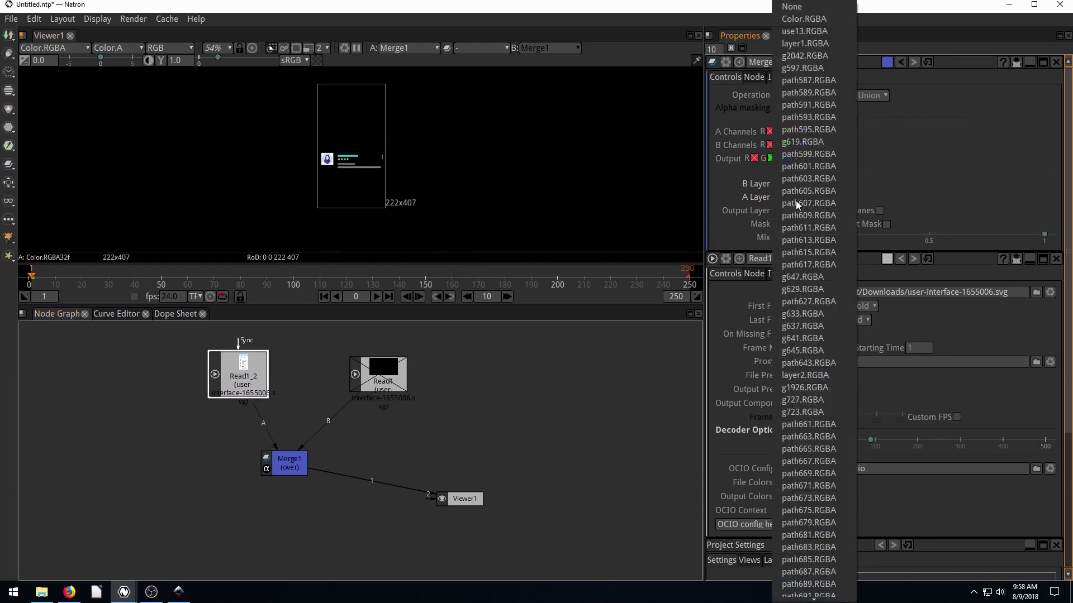
pyautogui.click(809, 377)
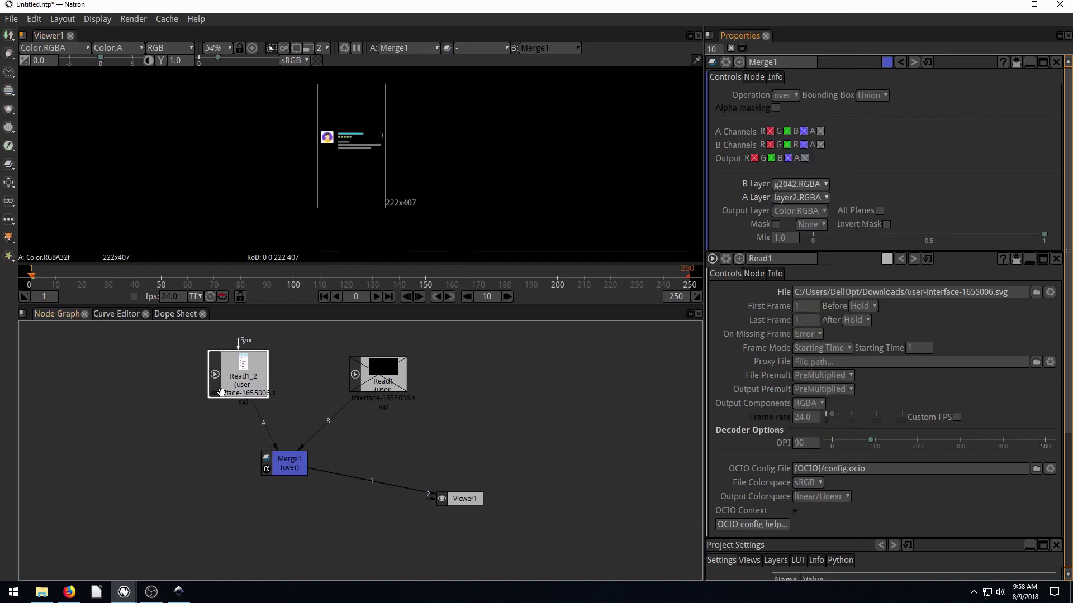
# Step: Make two copies of Read1_2 and wire them into Merge1's A2 and A3 inputs
pyautogui.hotkey('alt', 'c')
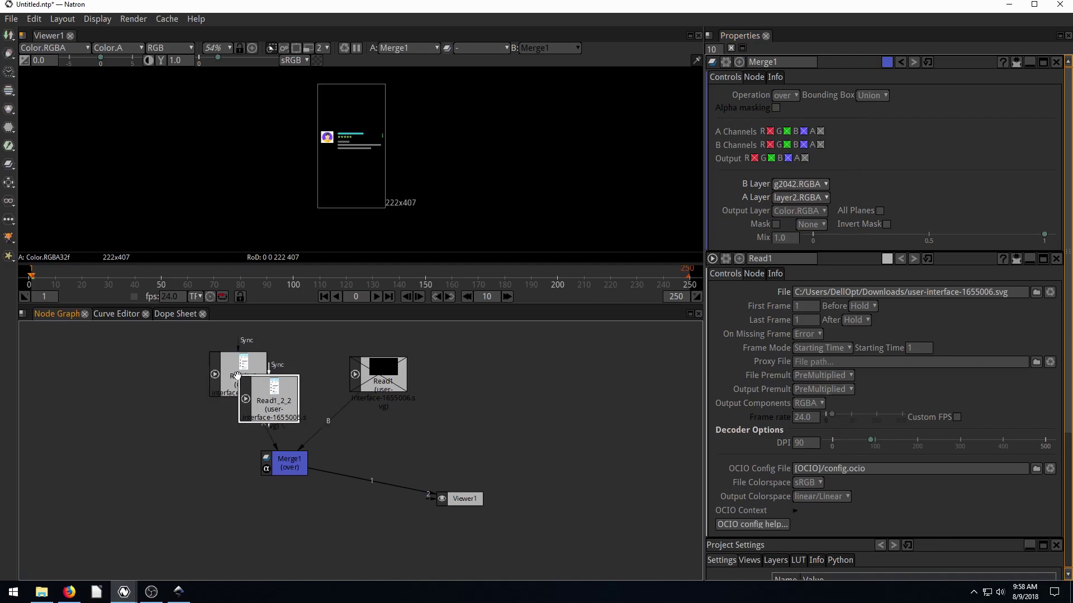
pyautogui.moveTo(242, 382); pyautogui.dragTo(130, 509)
pyautogui.hotkey('alt', 'c')
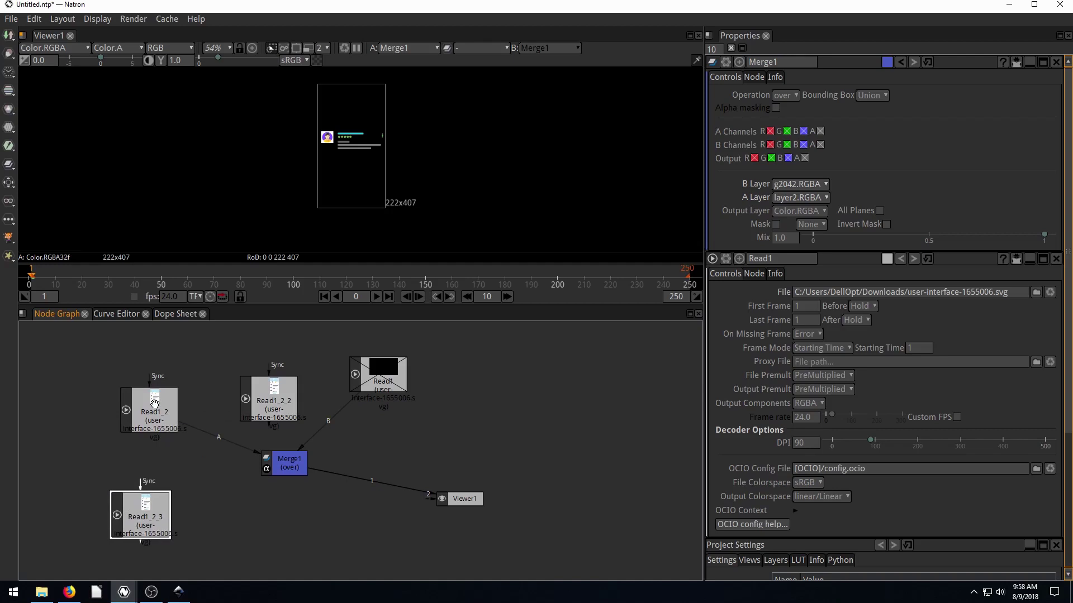
pyautogui.moveTo(154, 402); pyautogui.dragTo(210, 367)
pyautogui.moveTo(274, 397); pyautogui.dragTo(147, 442)
pyautogui.click(211, 380)
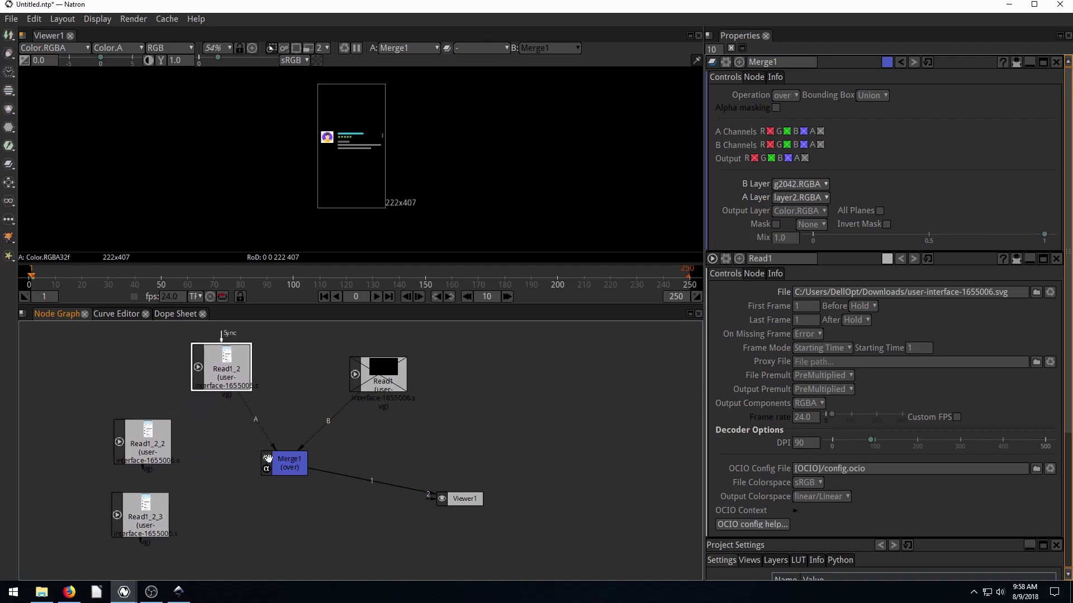
pyautogui.click(268, 458)
pyautogui.moveTo(244, 466); pyautogui.dragTo(148, 447)
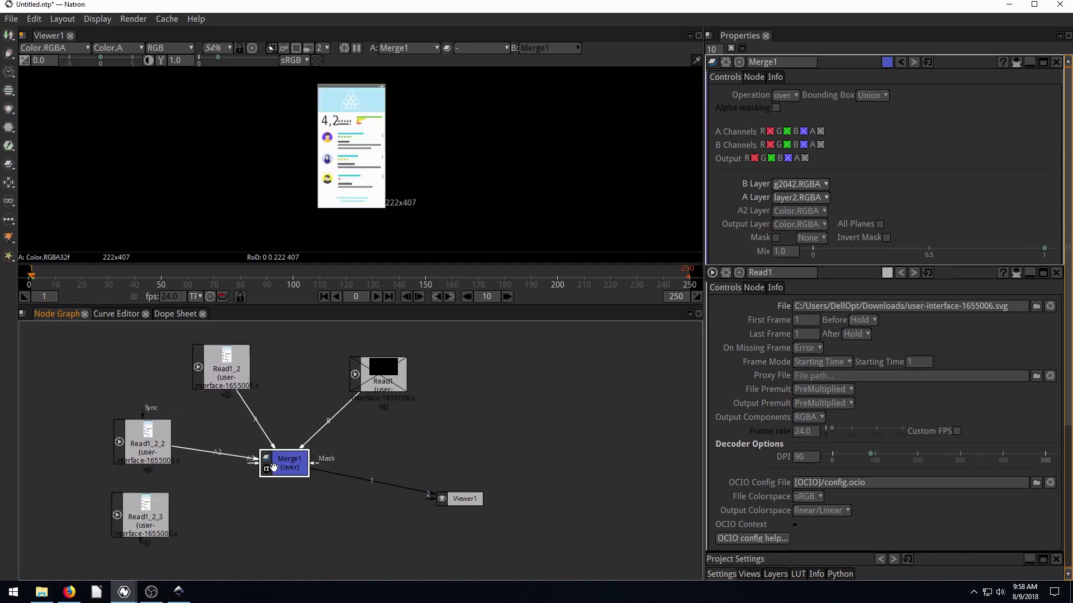
pyautogui.moveTo(237, 488); pyautogui.dragTo(151, 517)
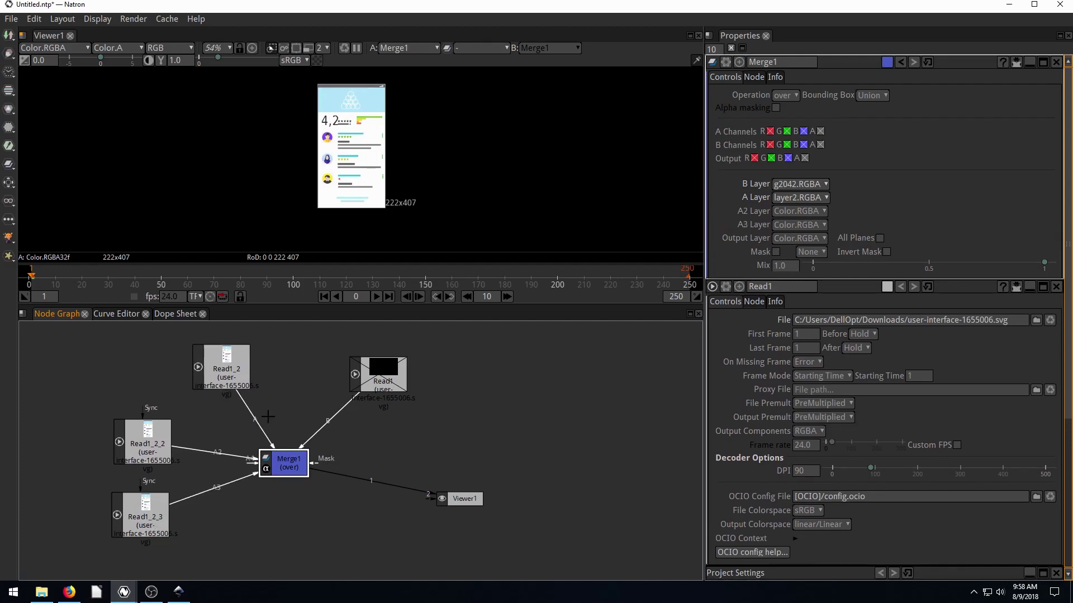
# Step: Line up Read1, Read1_2, Read1_2_2 and Read1_2_3 in a row above Merge1
pyautogui.moveTo(355, 374); pyautogui.dragTo(402, 355)
pyautogui.moveTo(222, 369); pyautogui.dragTo(332, 362)
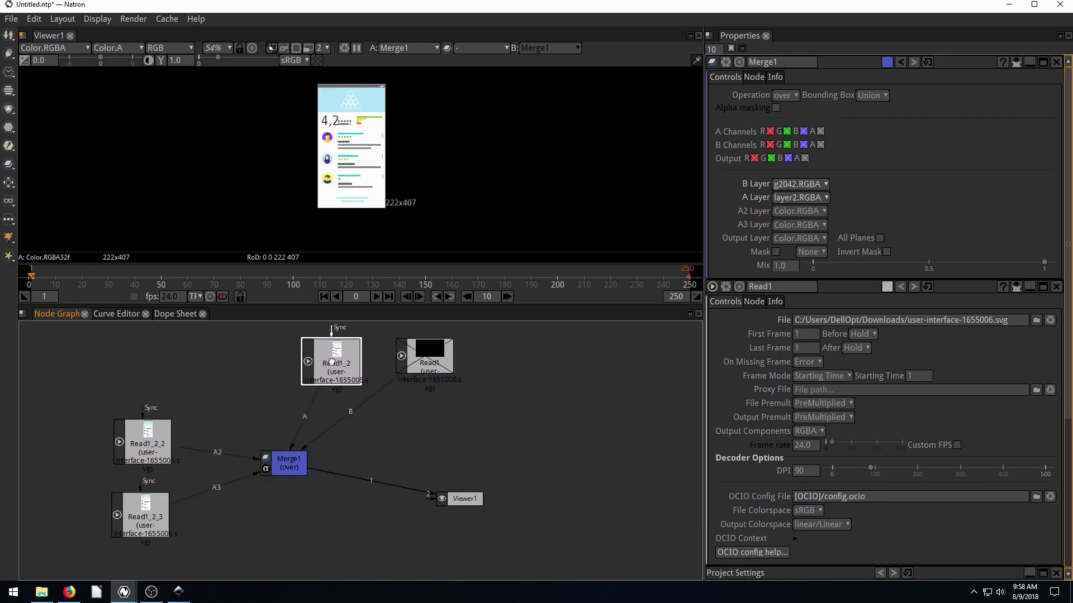
pyautogui.moveTo(151, 441); pyautogui.dragTo(250, 360)
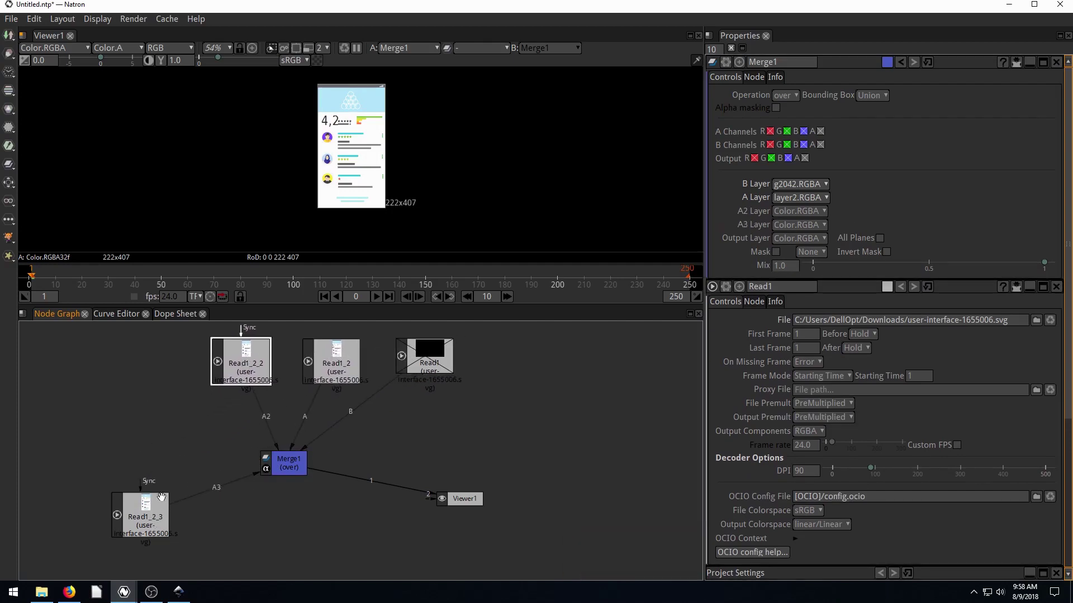
pyautogui.moveTo(143, 512); pyautogui.dragTo(162, 365)
pyautogui.moveTo(283, 463); pyautogui.dragTo(272, 514)
pyautogui.click(236, 362)
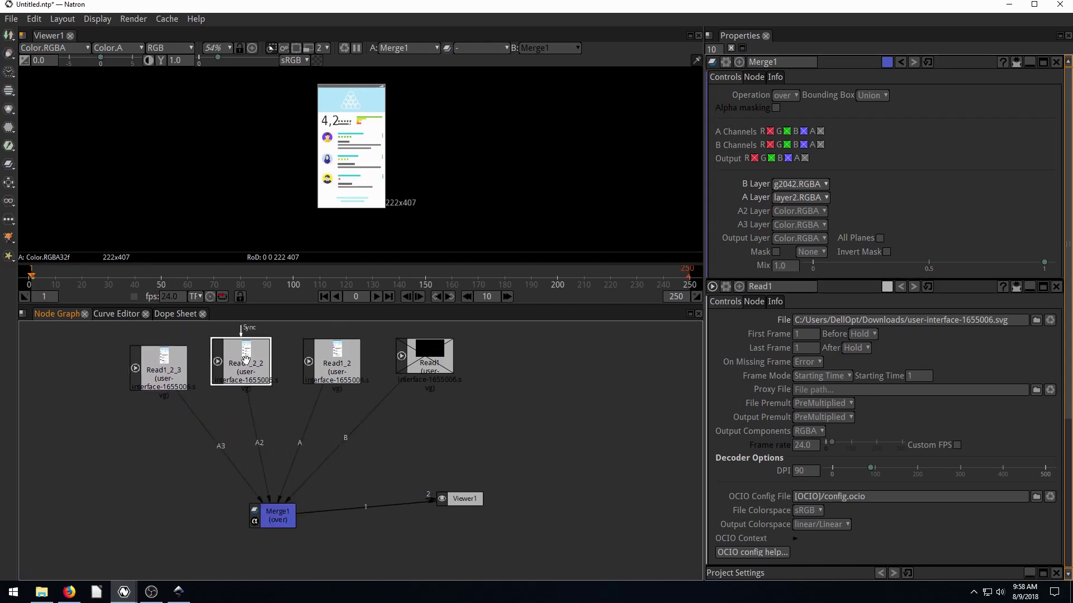
# Step: Set Merge1's A2 layer to layer3.RGBA and line up the Read1_2_3 node
pyautogui.click(799, 211)
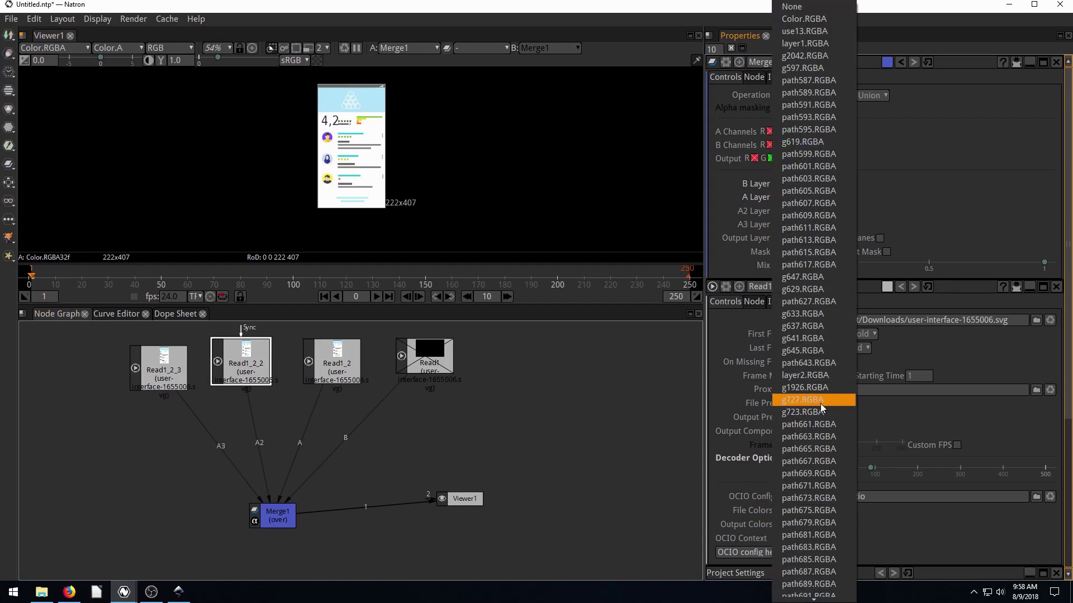
pyautogui.scroll(-9, 819, 415)
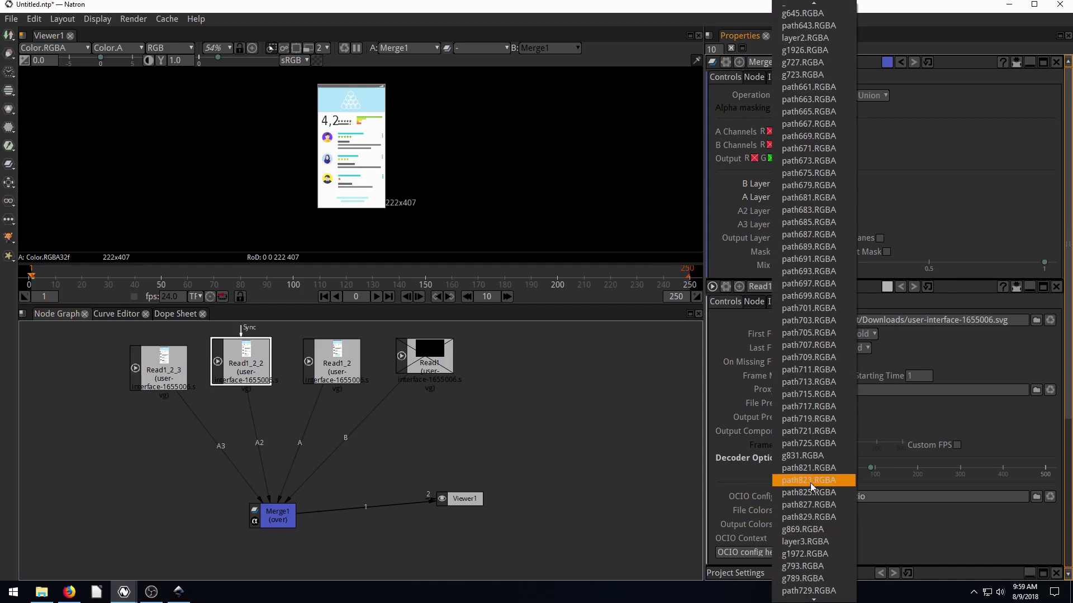
pyautogui.click(807, 511)
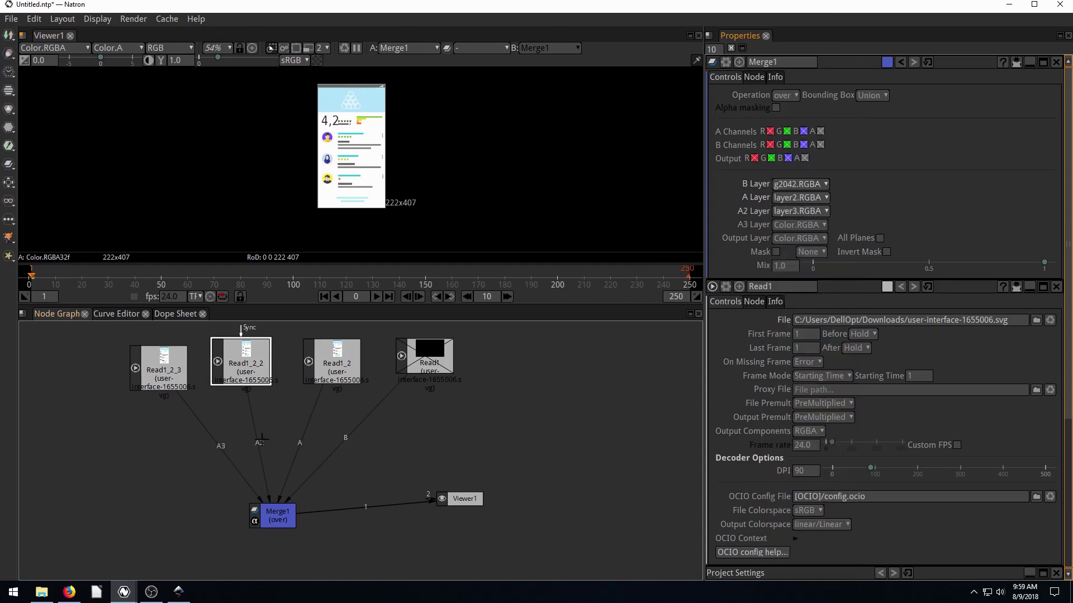
pyautogui.moveTo(151, 364); pyautogui.dragTo(142, 355)
pyautogui.doubleClick(146, 358)
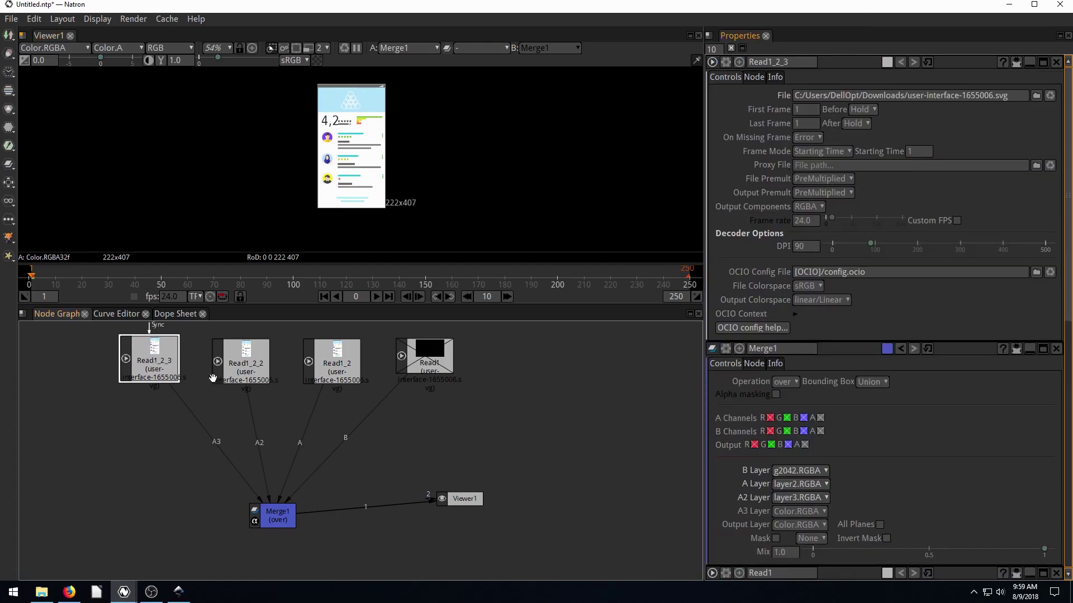
# Step: Set Merge1's A3 layer to layer4.RGBA so all three cards composite
pyautogui.doubleClick(284, 512)
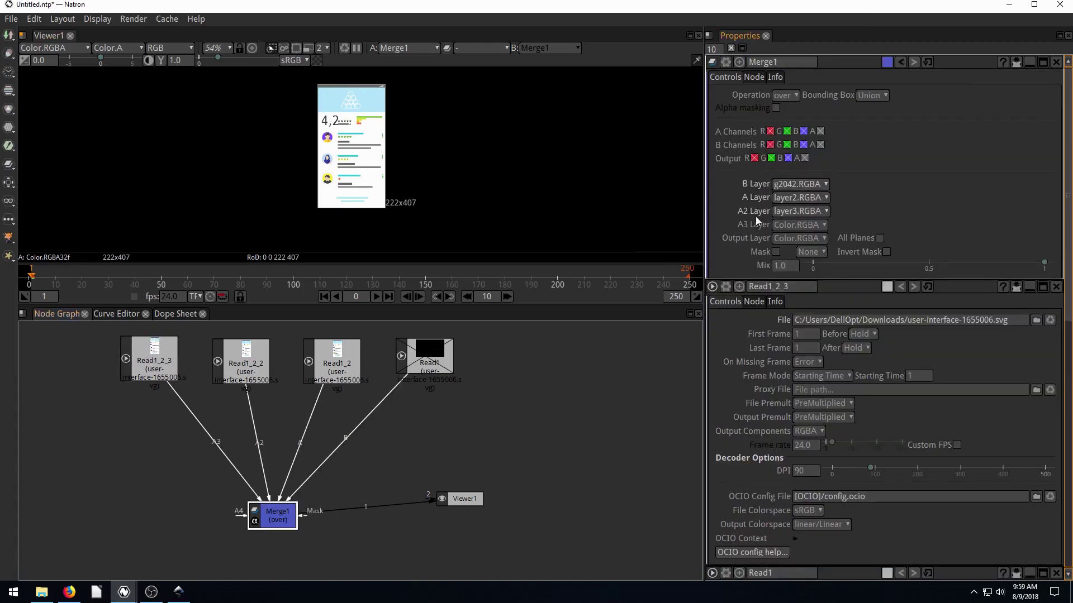
pyautogui.click(799, 225)
pyautogui.scroll(-10, 810, 380)
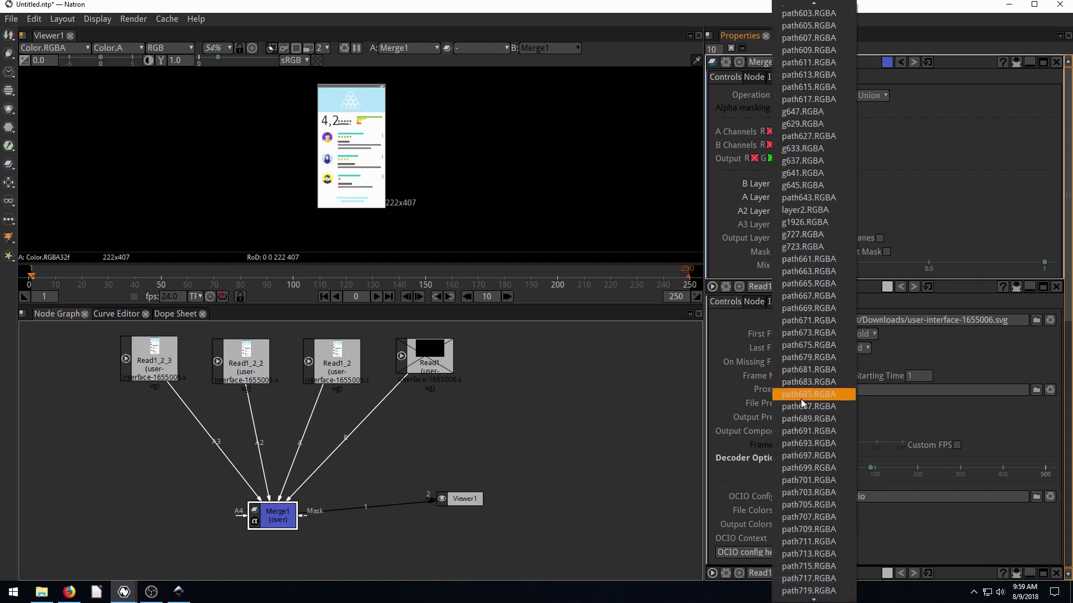
pyautogui.scroll(-9, 800, 399)
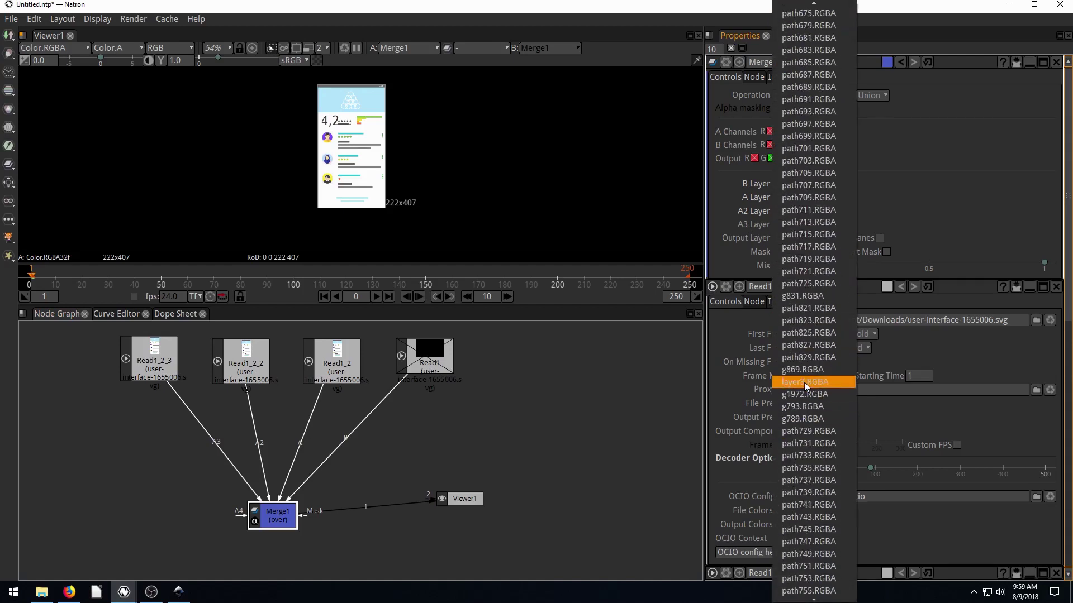
pyautogui.click(804, 382)
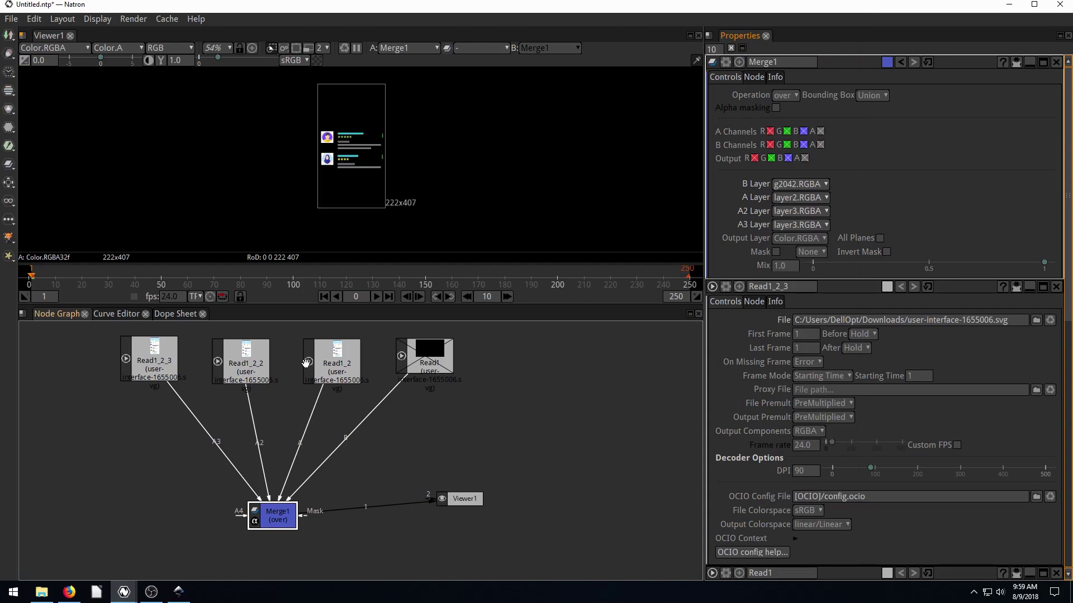
pyautogui.click(795, 224)
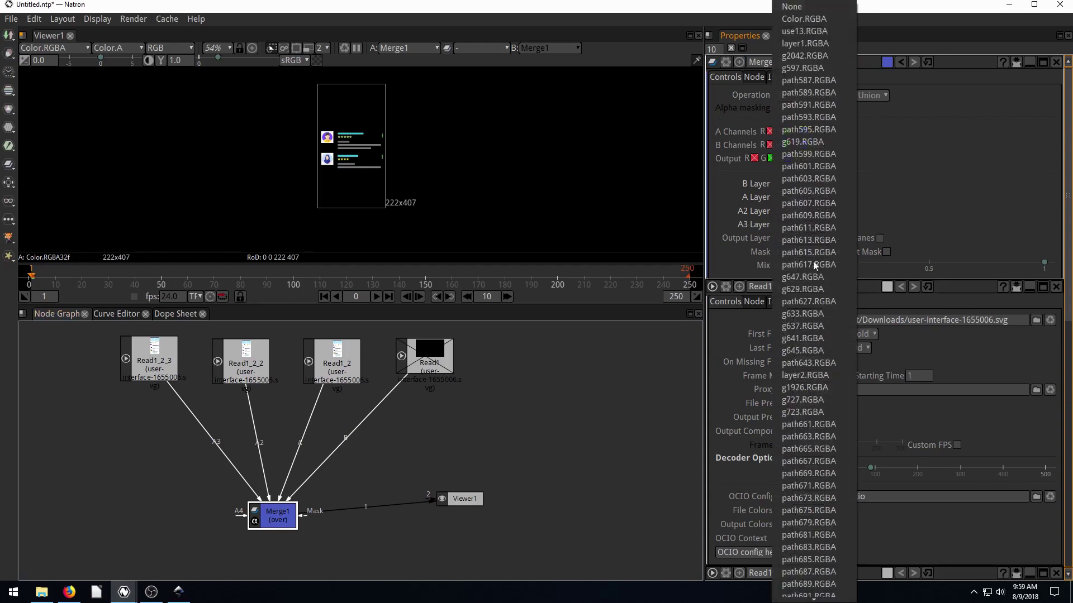
pyautogui.scroll(8, 805, 392)
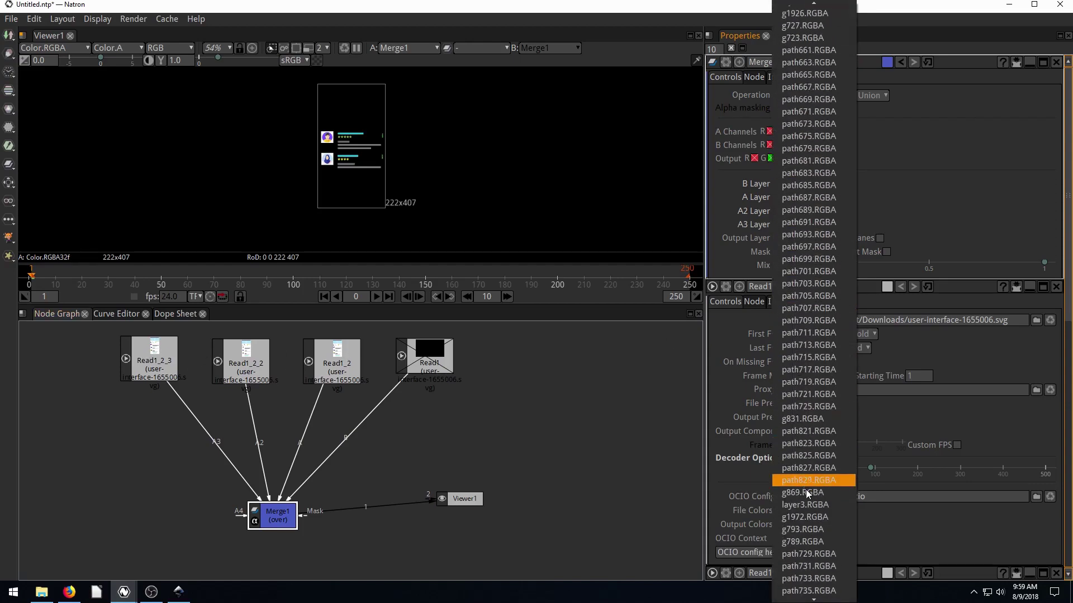
pyautogui.scroll(-2, 796, 508)
pyautogui.scroll(-11, 799, 510)
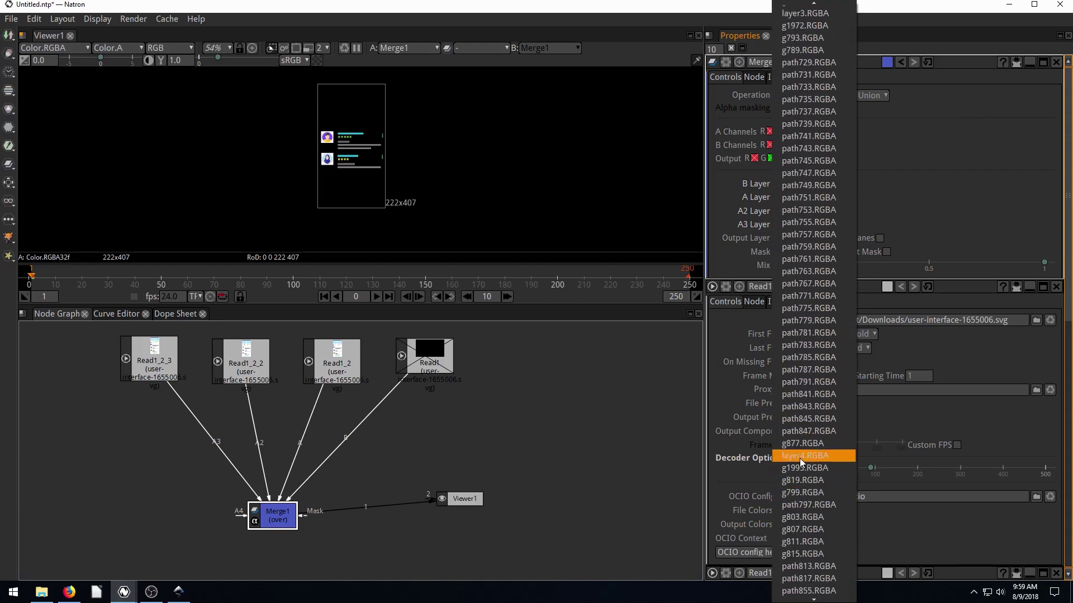
pyautogui.click(799, 457)
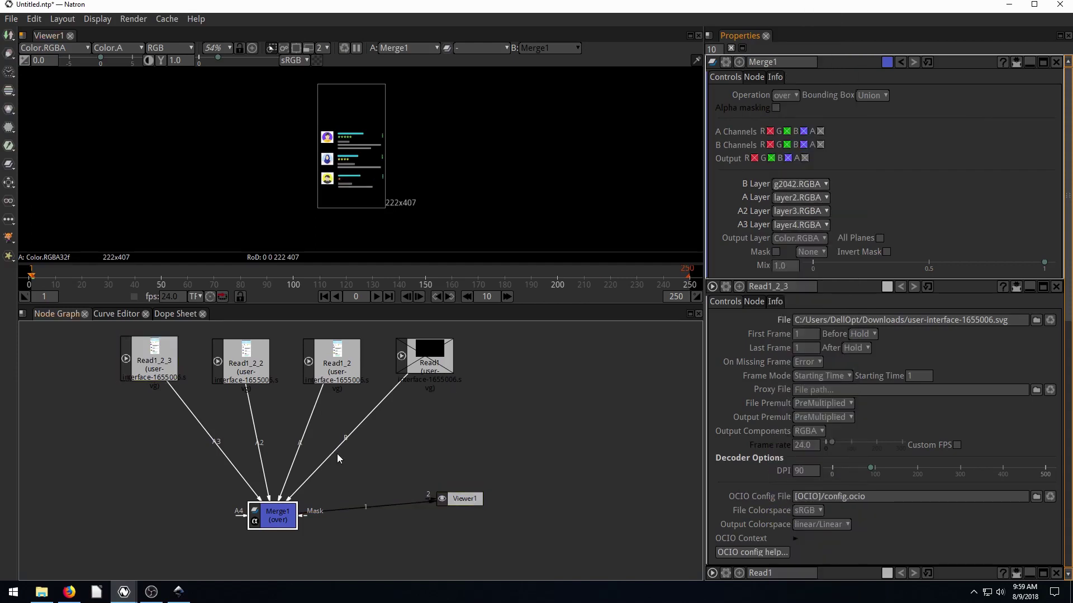
pyautogui.moveTo(422, 358)
pyautogui.mouseDown()
pyautogui.moveTo(413, 362)
pyautogui.moveTo(427, 360)
pyautogui.mouseUp()
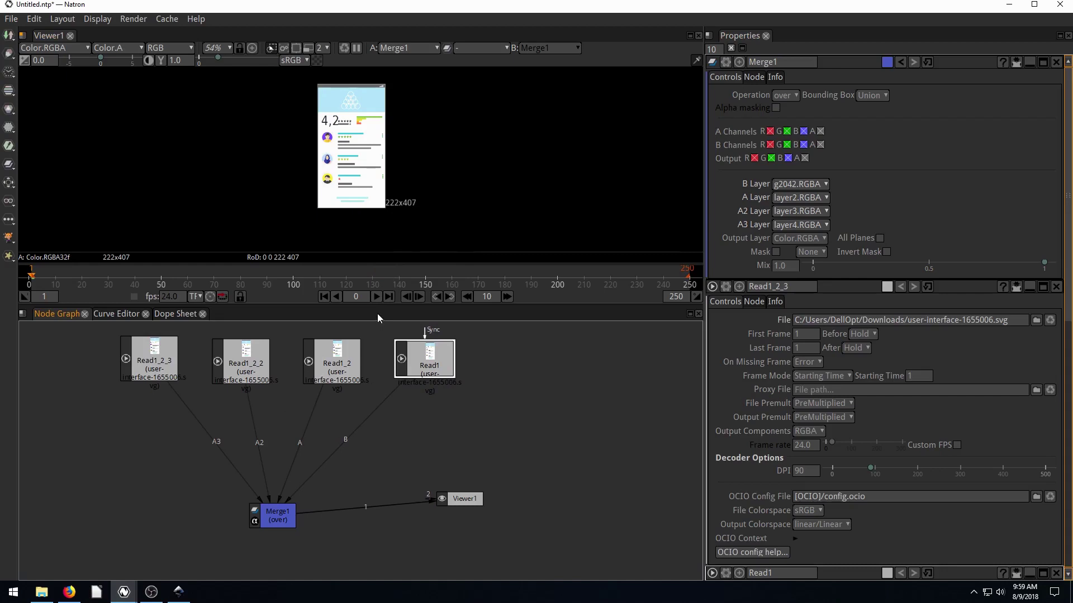
pyautogui.moveTo(373, 303); pyautogui.dragTo(373, 359)
pyautogui.scroll(5, 356, 220)
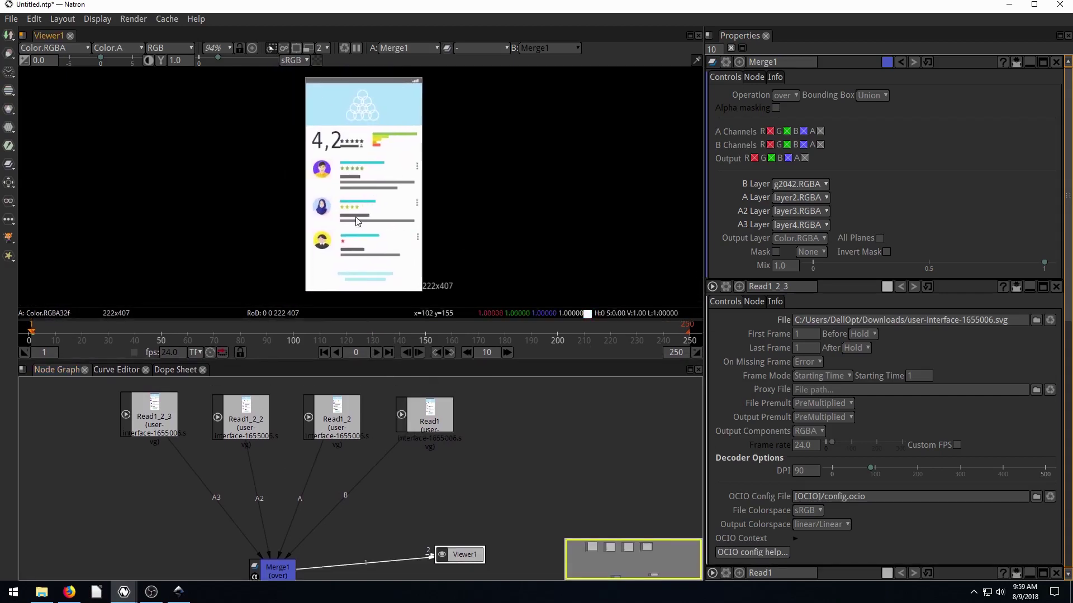
pyautogui.moveTo(275, 568); pyautogui.dragTo(289, 551)
pyautogui.click(151, 423)
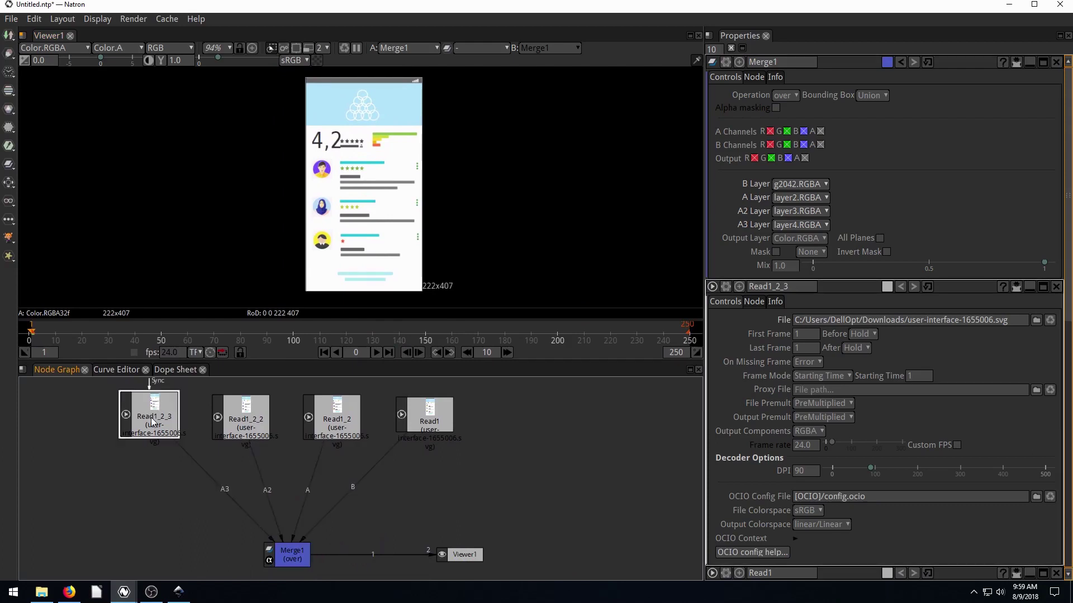
pyautogui.click(240, 414)
pyautogui.press('d')
pyautogui.press('d')
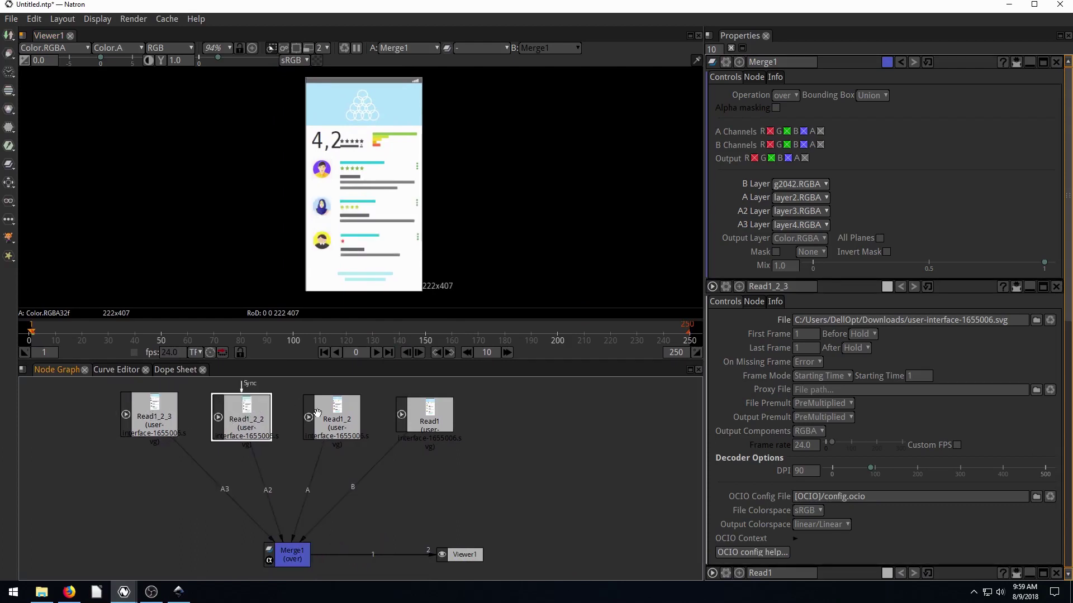
pyautogui.click(324, 415)
pyautogui.press('d')
pyautogui.press('d')
pyautogui.click(423, 415)
pyautogui.press('d')
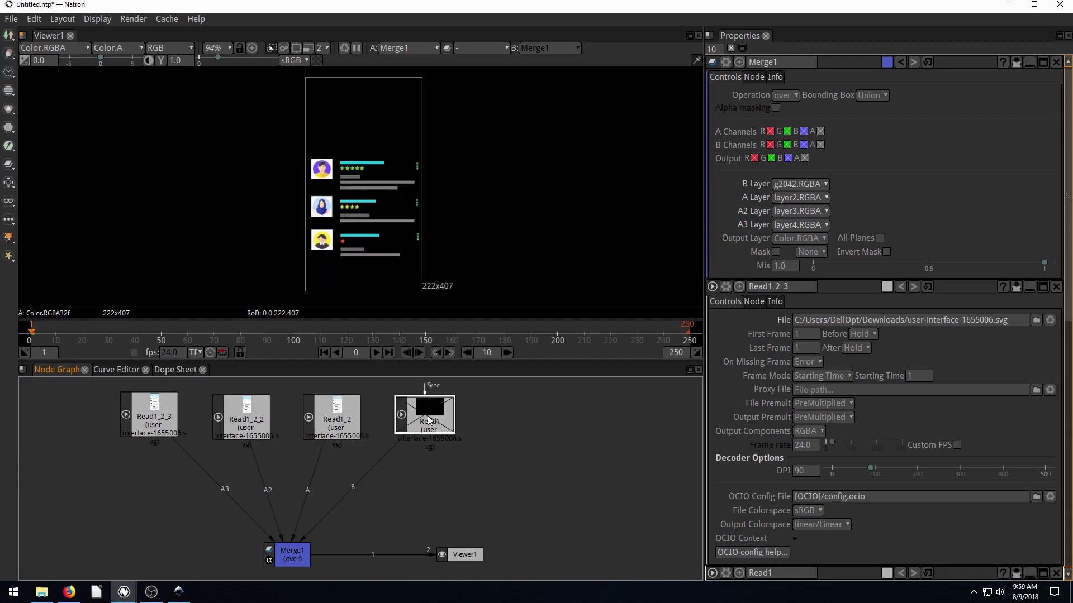
pyautogui.press('d')
pyautogui.click(192, 410)
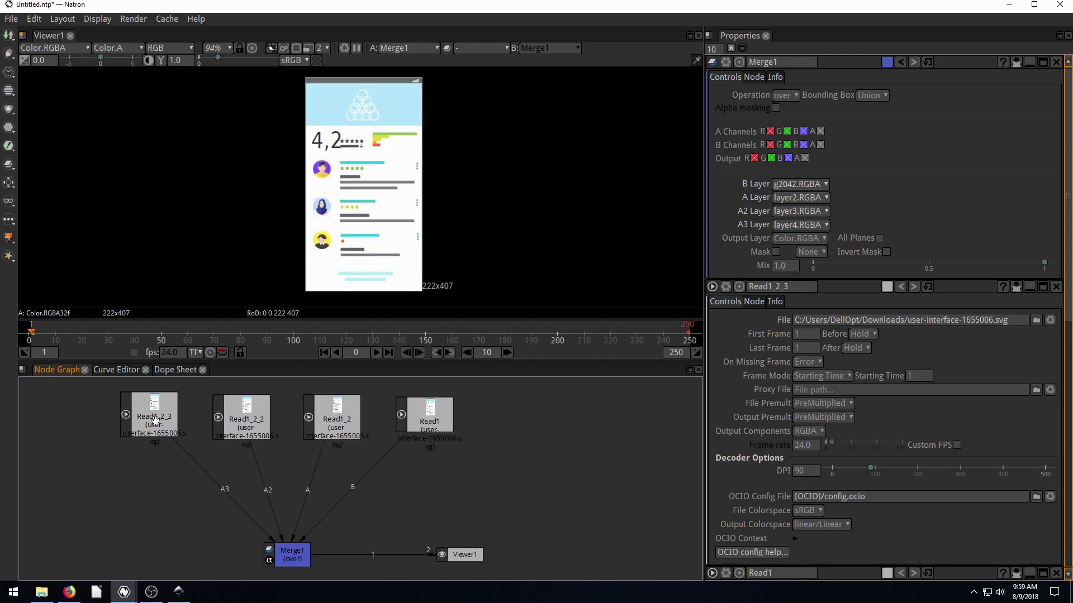
# Step: Rename the Read1_2_3 reader node to User3 and nudge Read1 slightly right
pyautogui.click(151, 414)
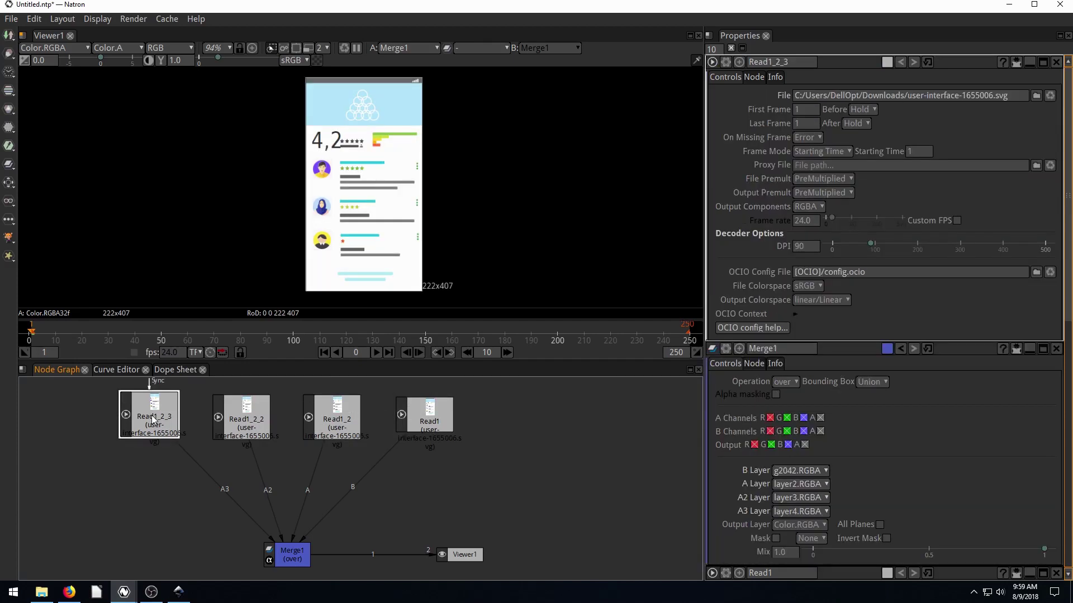
pyautogui.doubleClick(793, 62)
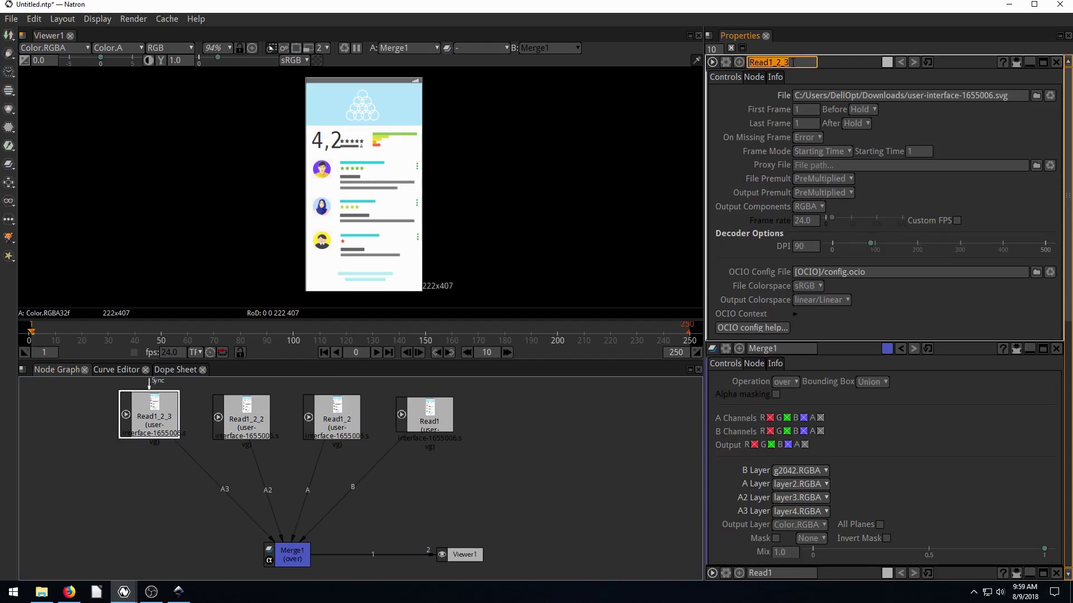
pyautogui.write('User3')
pyautogui.press('Return')
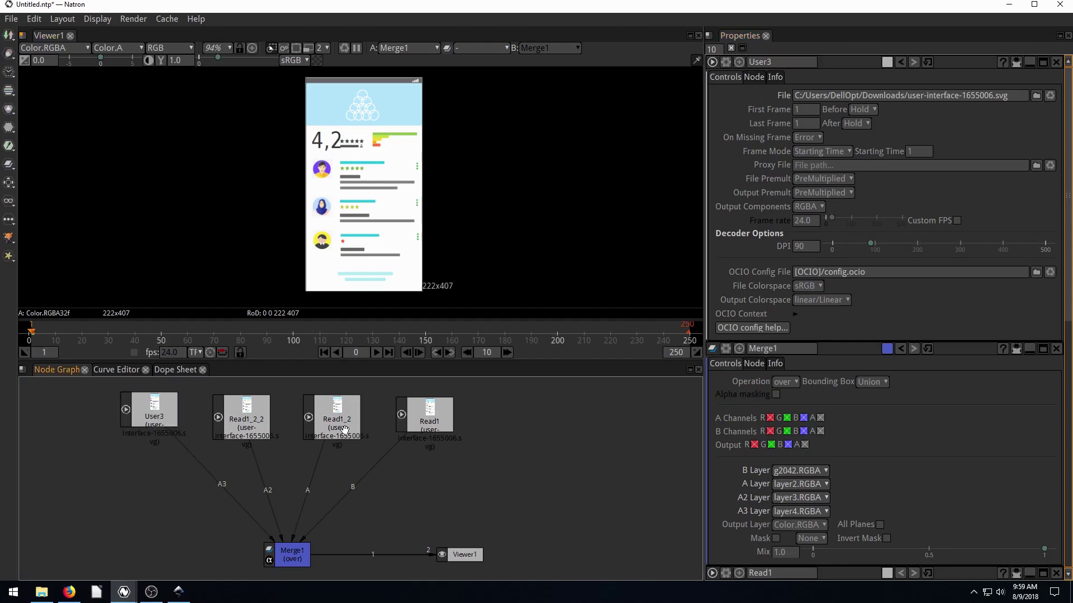
pyautogui.moveTo(426, 421); pyautogui.dragTo(435, 418)
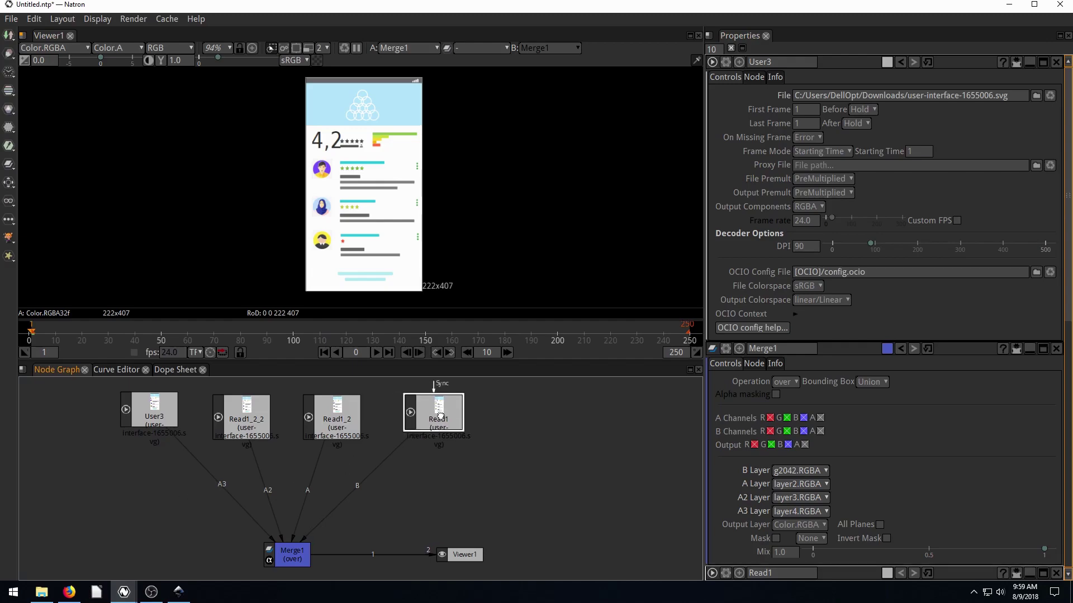
pyautogui.click(335, 416)
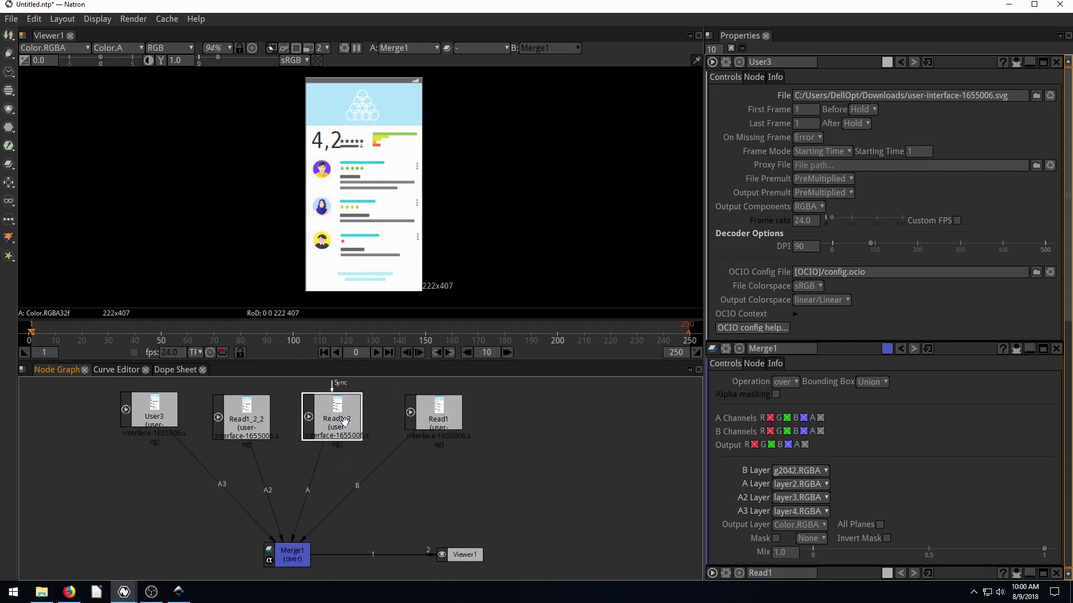
# Step: Add Transform1–3 under Read1_2, Read1_2_2 and User3, and open Transform1's settings
pyautogui.press('t')
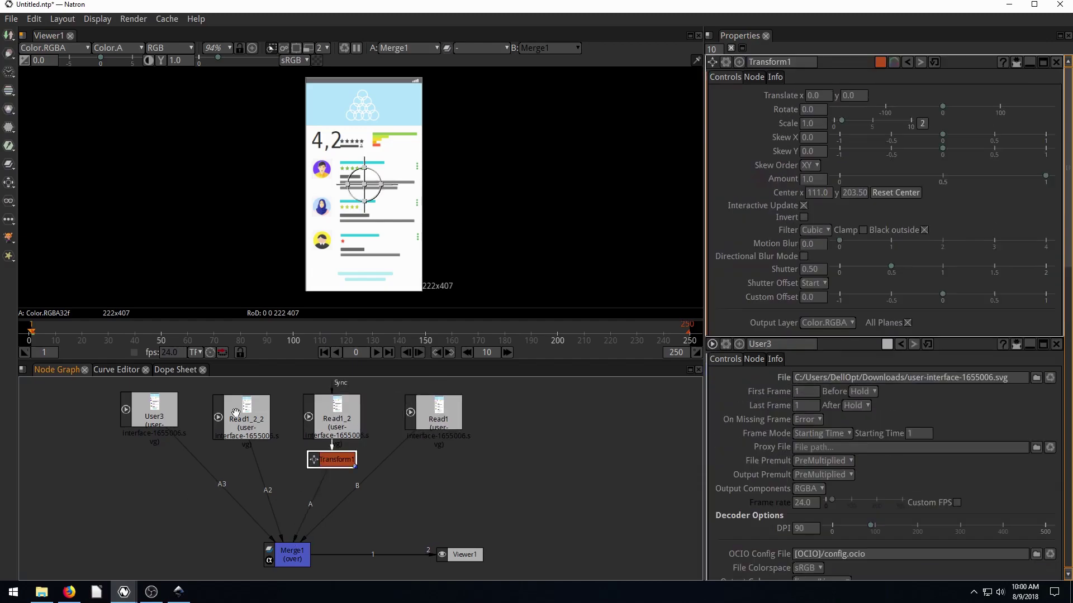
pyautogui.click(246, 416)
pyautogui.press('t')
pyautogui.click(150, 411)
pyautogui.press('t')
pyautogui.moveTo(147, 412); pyautogui.dragTo(143, 465)
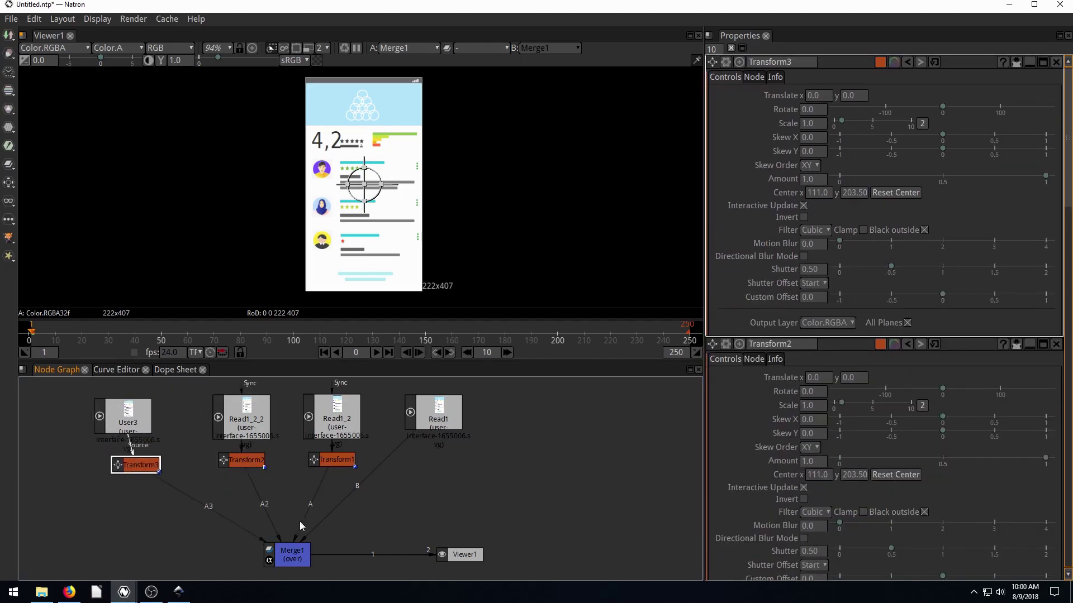
pyautogui.click(338, 427)
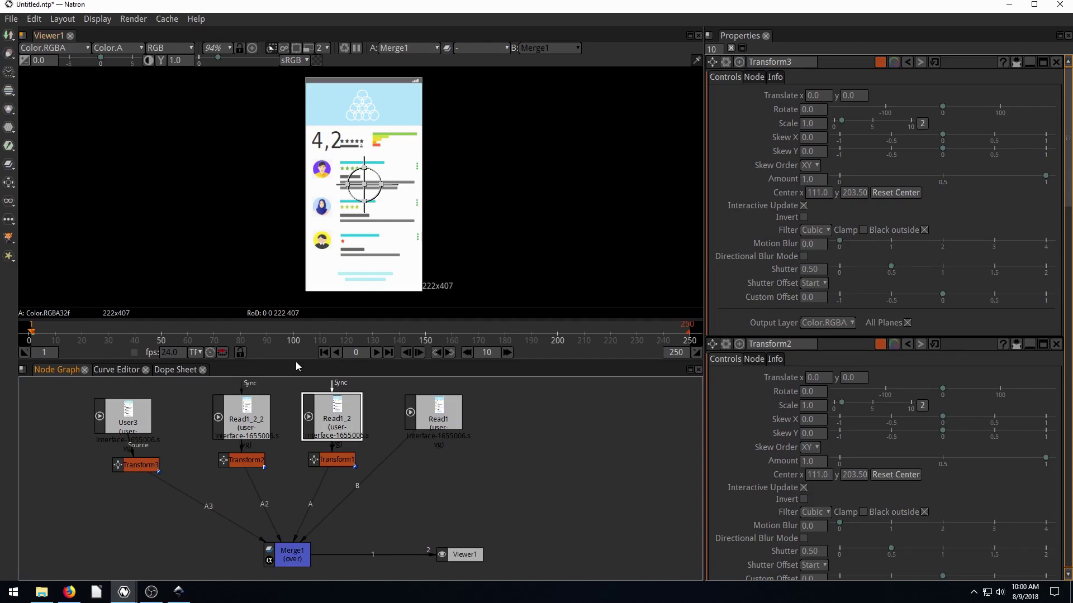
pyautogui.click(336, 461)
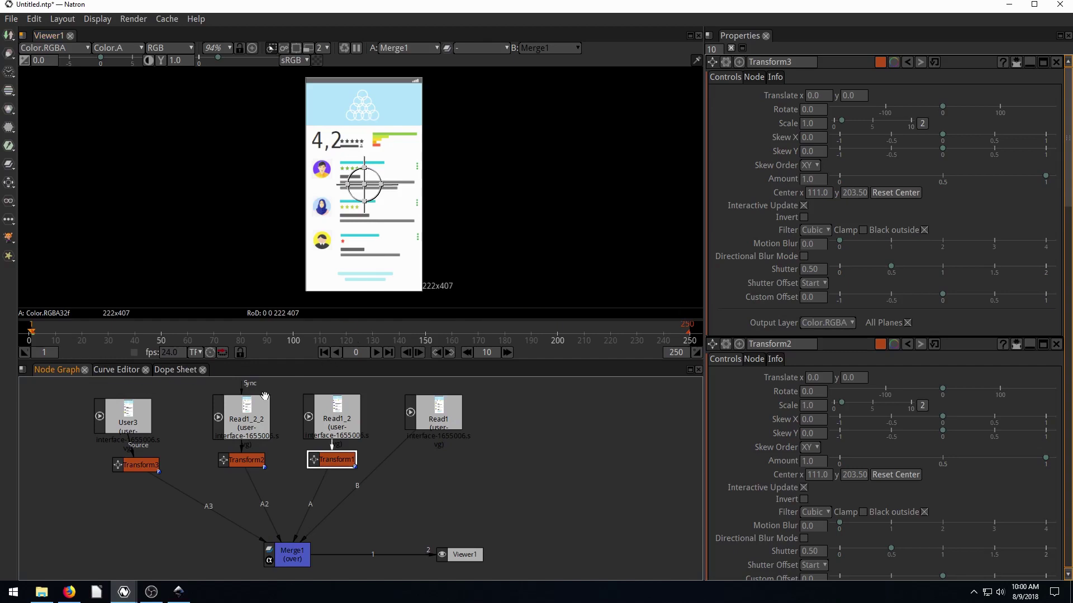
pyautogui.doubleClick(331, 467)
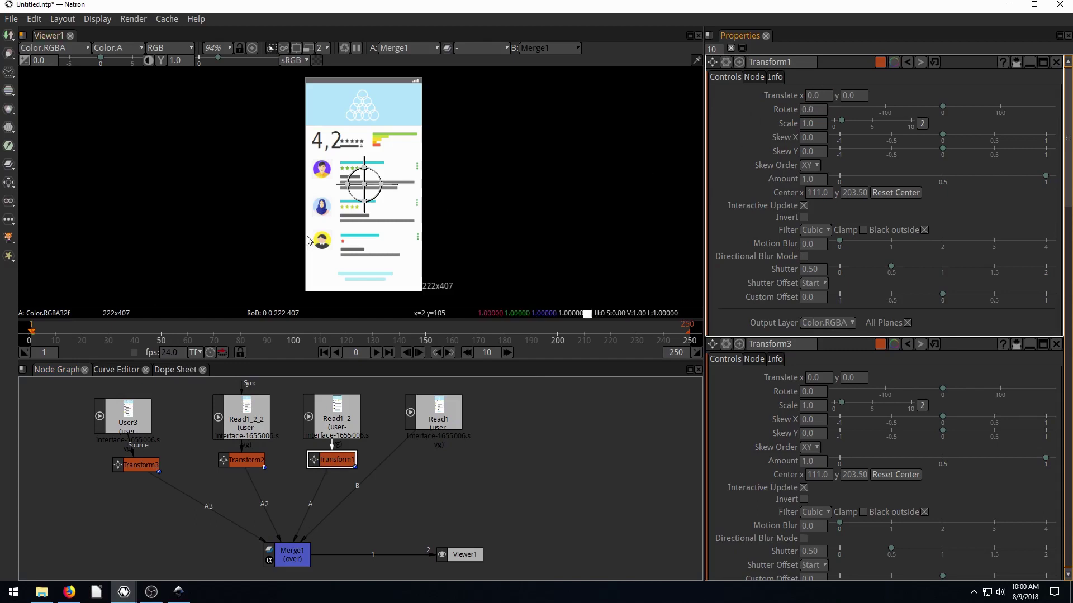
# Step: Drag each card's Transform1, Transform2 and Transform3 handle down below the phone screen
pyautogui.scroll(-4, 365, 186)
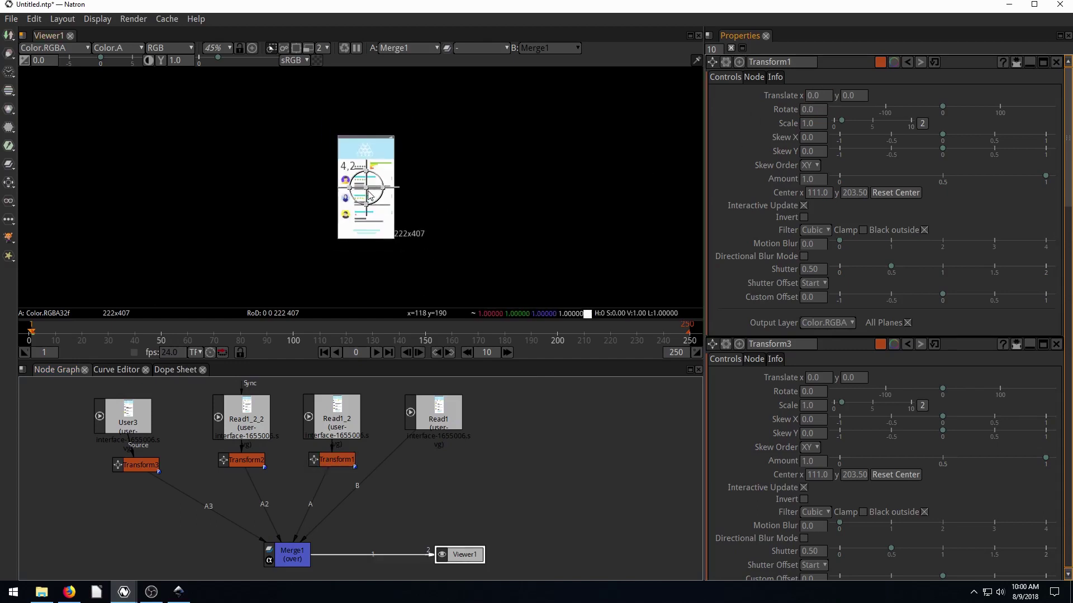
pyautogui.moveTo(368, 191); pyautogui.dragTo(366, 257)
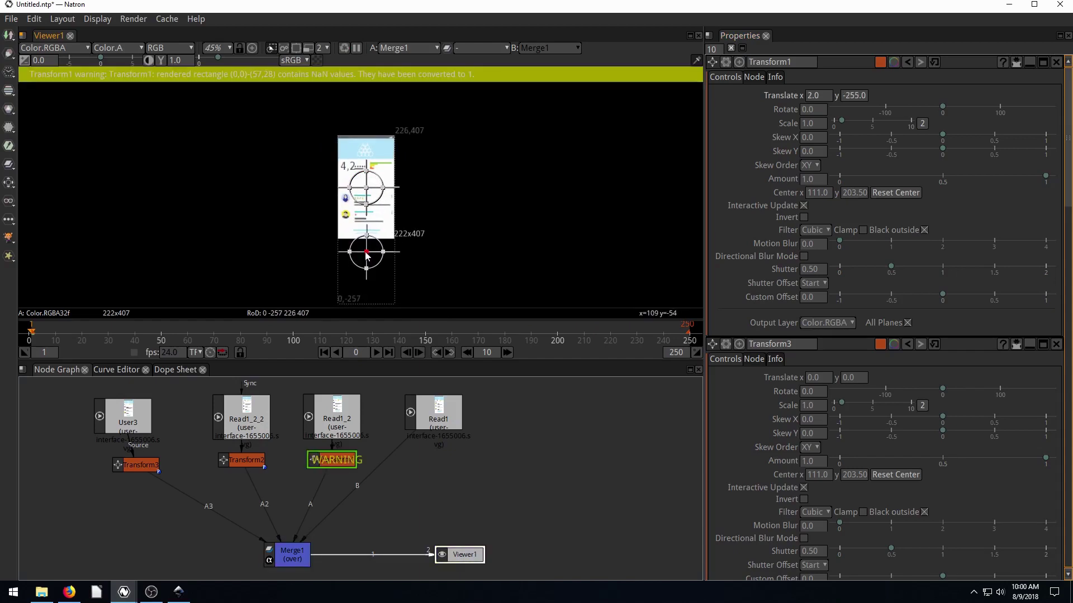
pyautogui.click(245, 460)
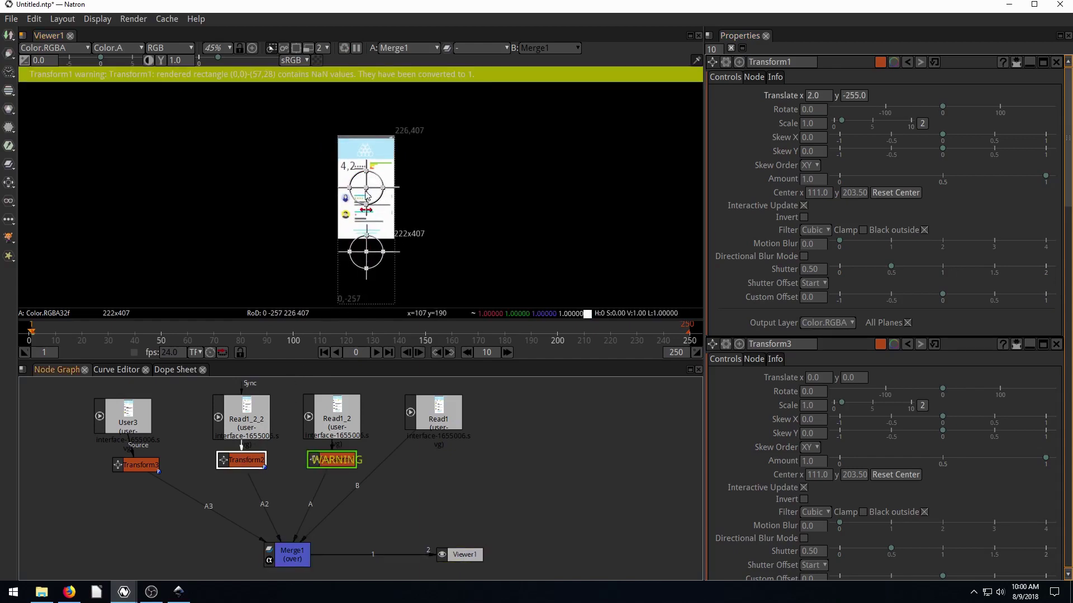
pyautogui.moveTo(368, 191); pyautogui.dragTo(382, 281)
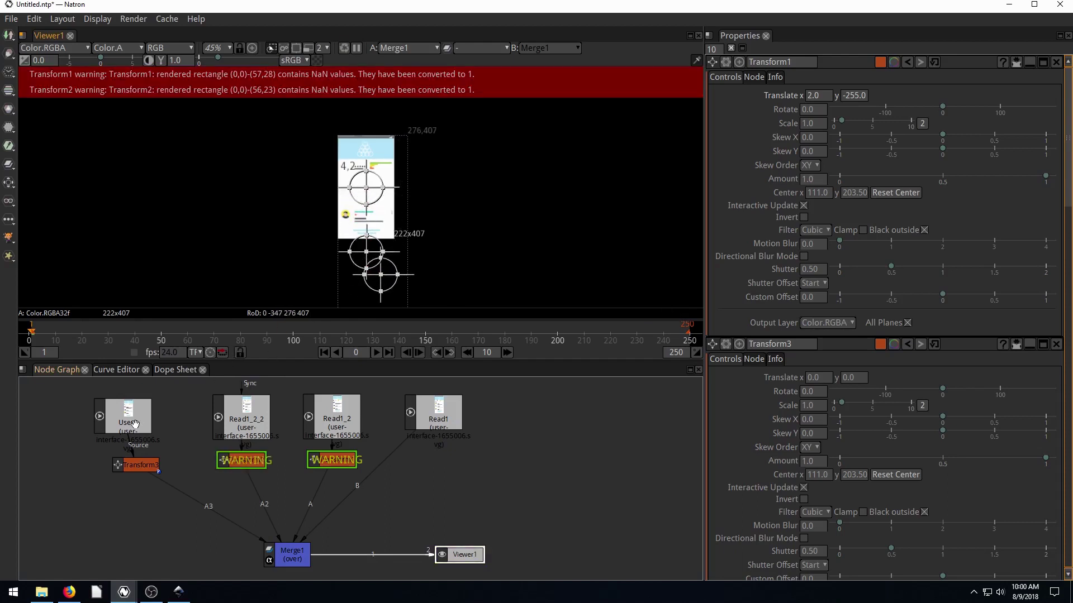
pyautogui.click(135, 467)
pyautogui.moveTo(367, 190); pyautogui.dragTo(411, 306)
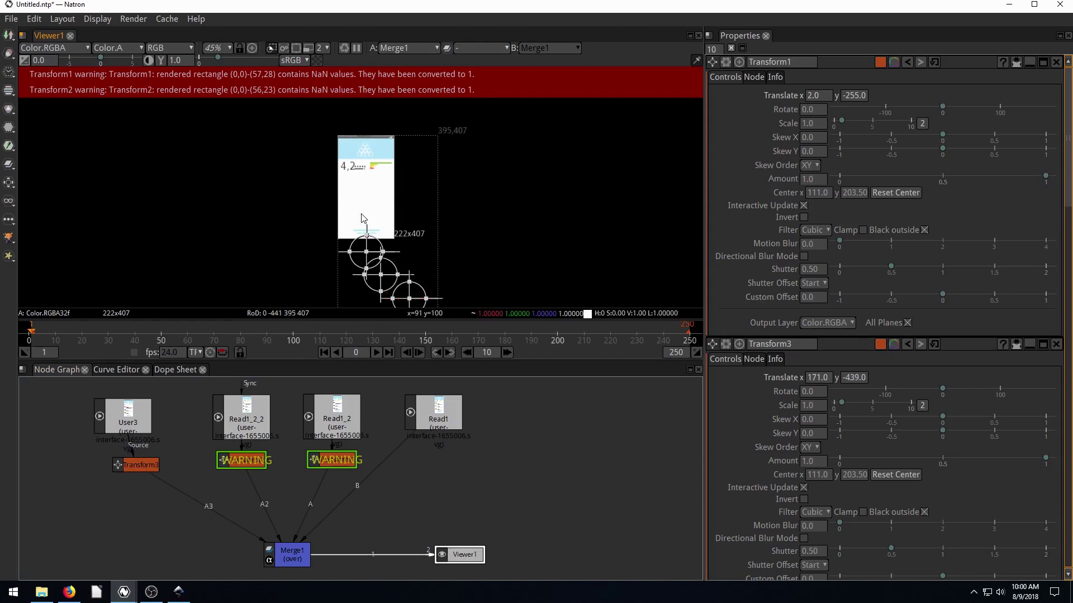
pyautogui.click(331, 463)
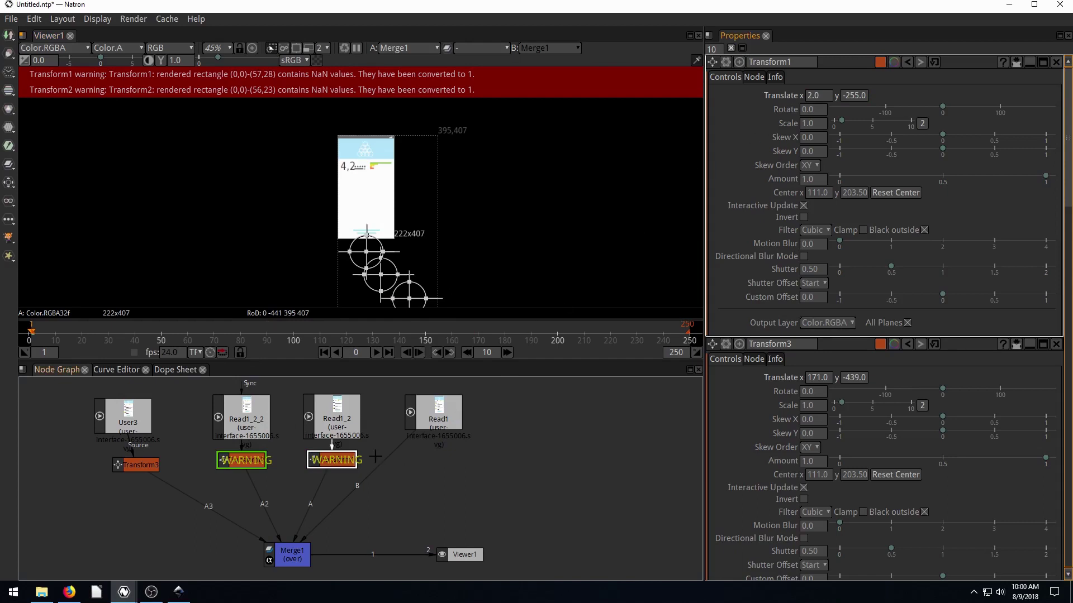
pyautogui.rightClick(821, 101)
# Step: Key Transform1's starting translate, then at frame 10 move the card back to about -0.80, 0.70
pyautogui.click(834, 105)
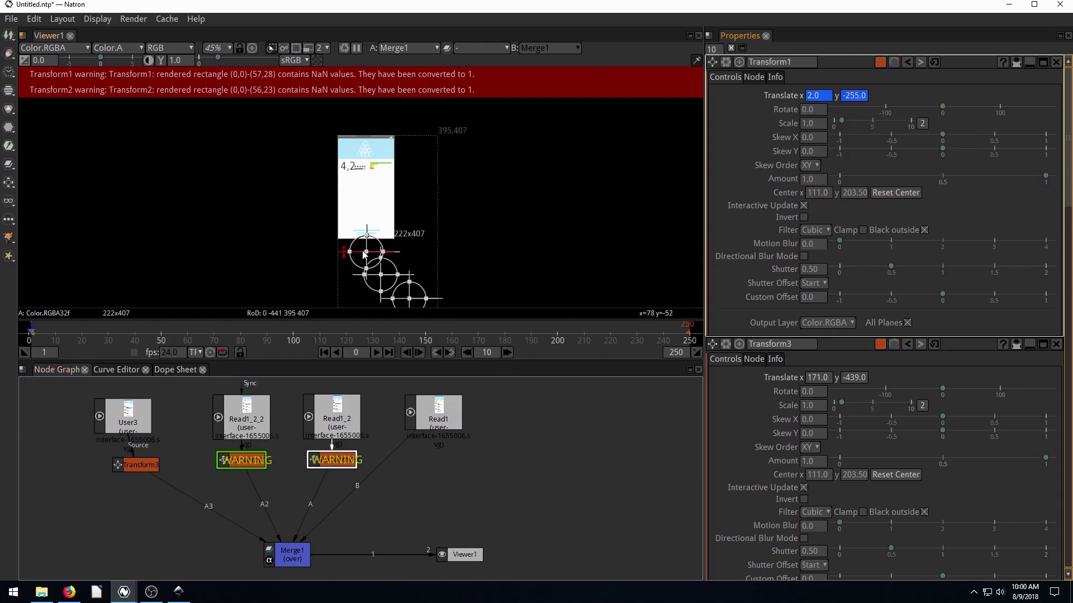
pyautogui.click(55, 330)
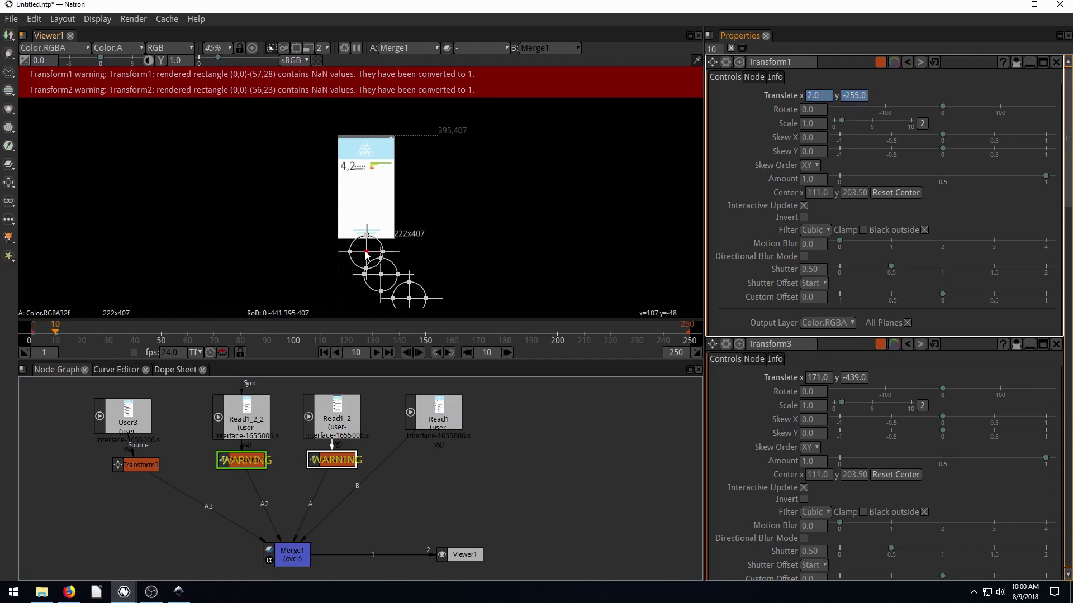
pyautogui.moveTo(366, 255); pyautogui.dragTo(369, 192)
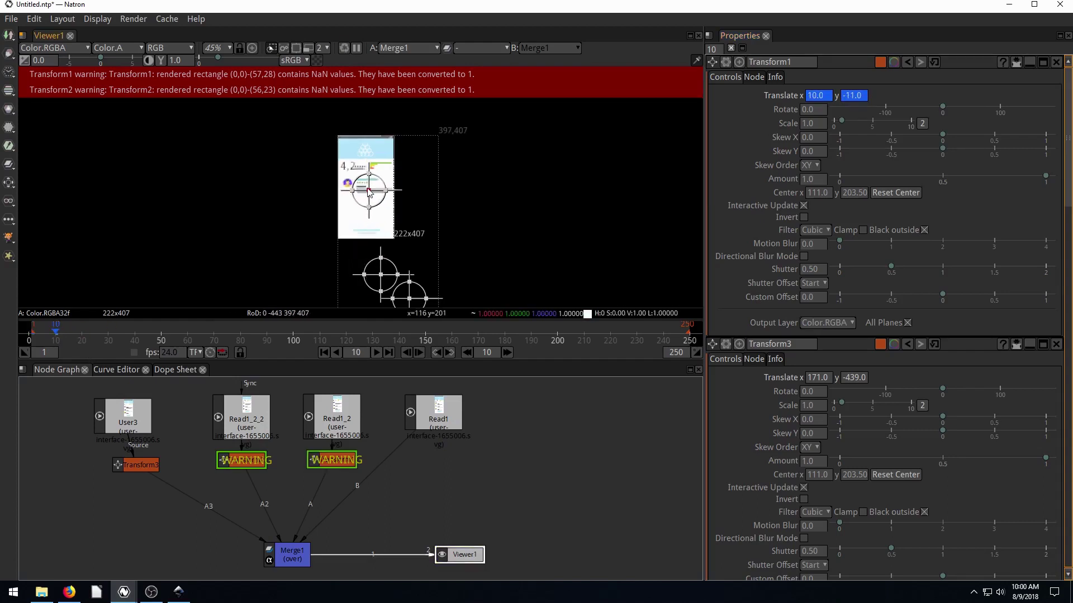
pyautogui.scroll(5, 368, 192)
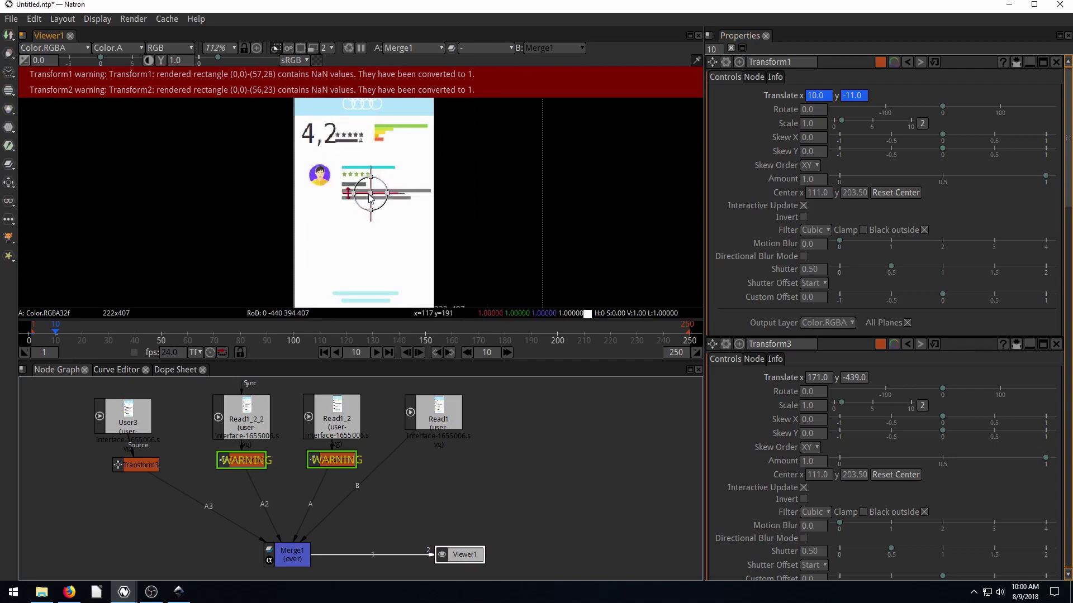
pyautogui.moveTo(368, 193); pyautogui.dragTo(362, 192)
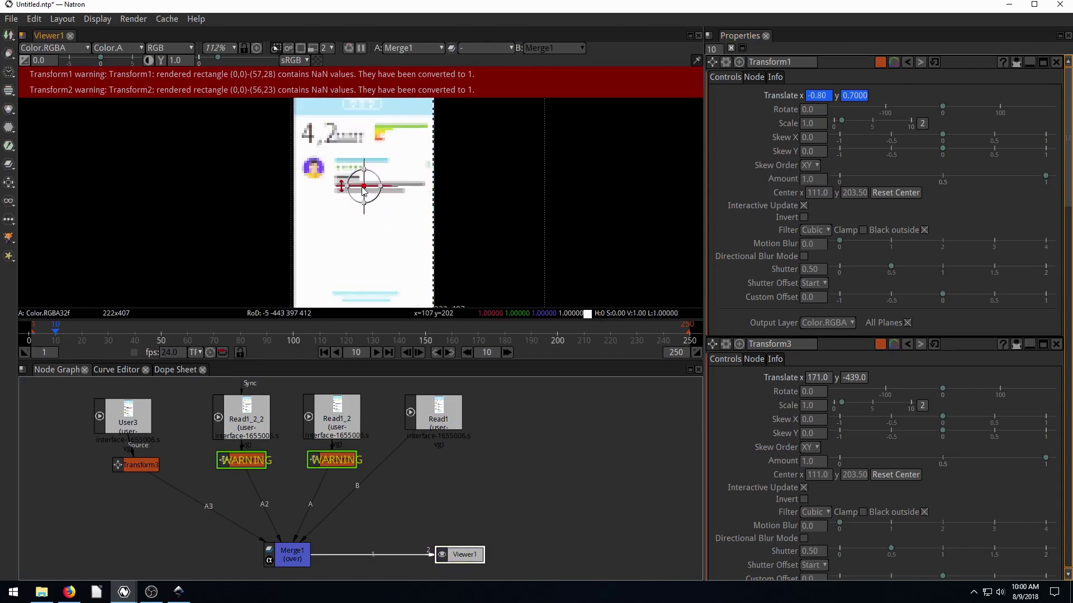
pyautogui.scroll(-4, 380, 237)
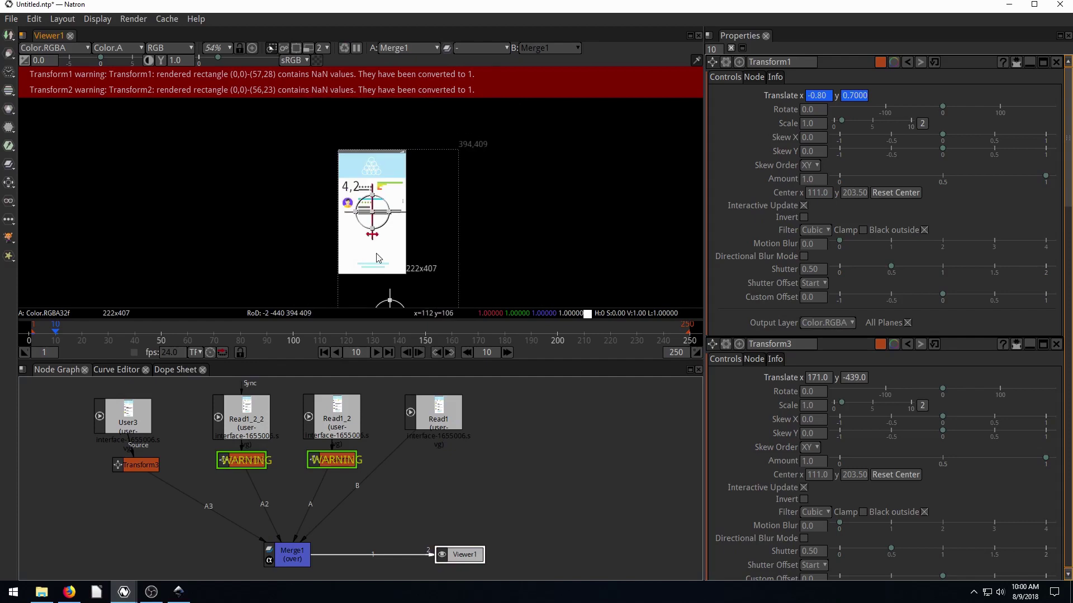
# Step: Key Transform2's start position and move the second card back onscreen to -2, 4
pyautogui.click(248, 462)
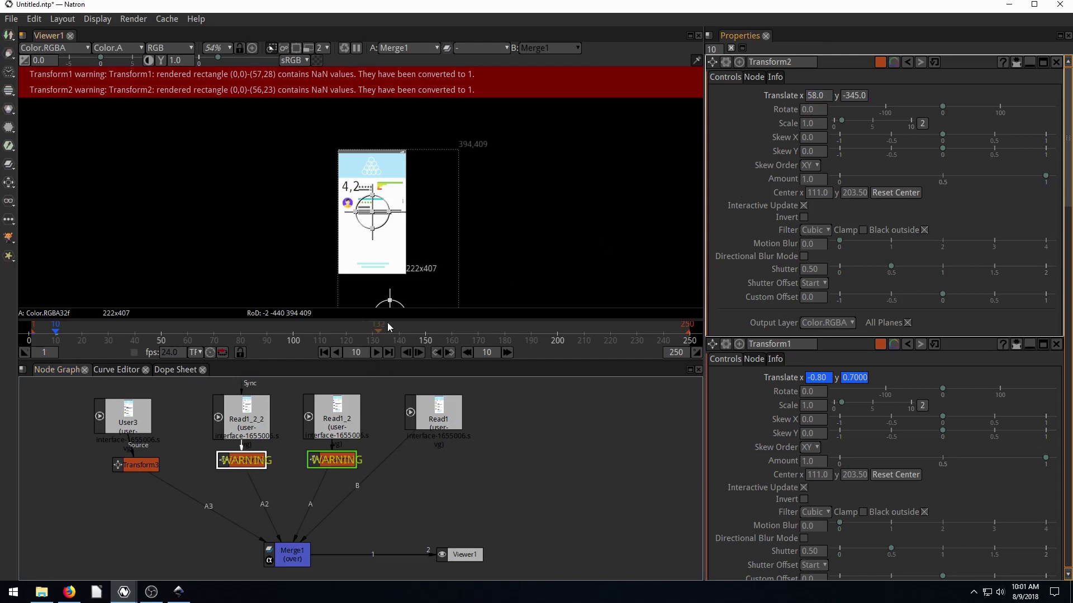
pyautogui.scroll(-1, 393, 288)
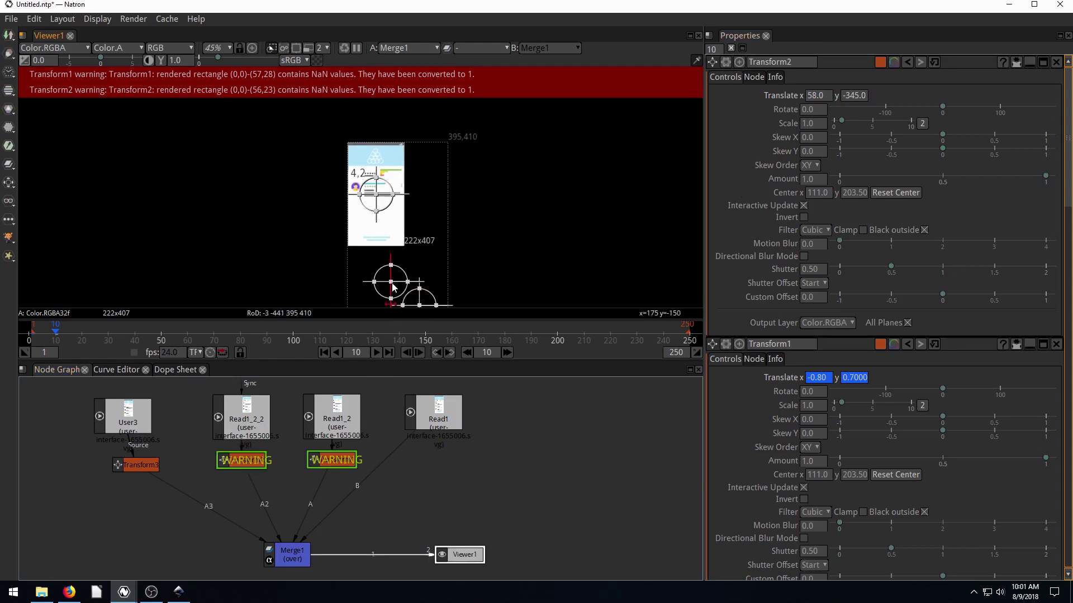
pyautogui.moveTo(393, 286)
pyautogui.mouseDown()
pyautogui.moveTo(369, 269)
pyautogui.moveTo(379, 270)
pyautogui.mouseUp()
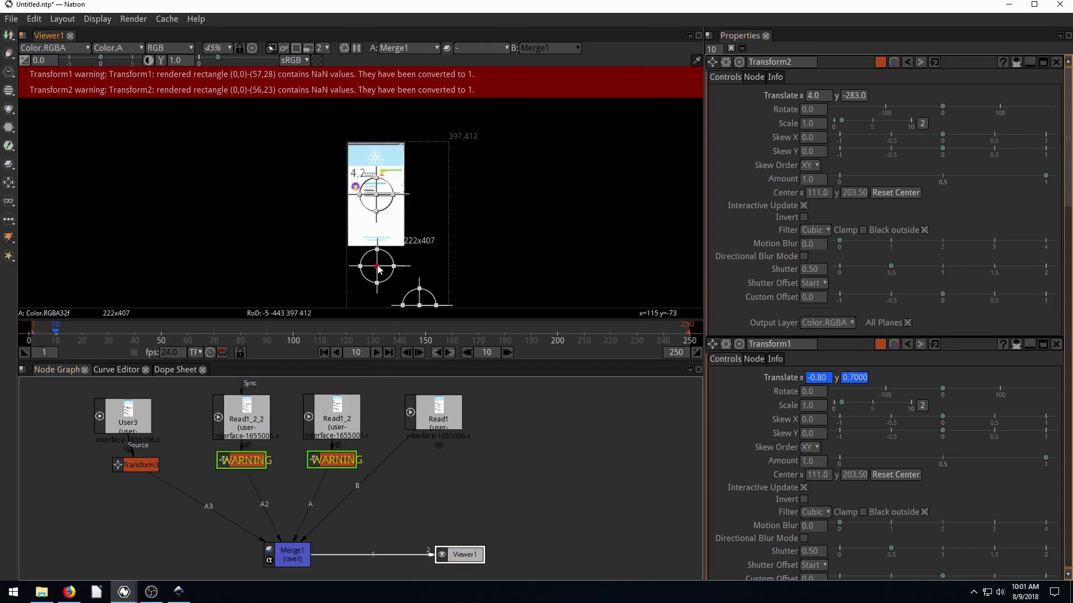
pyautogui.rightClick(819, 96)
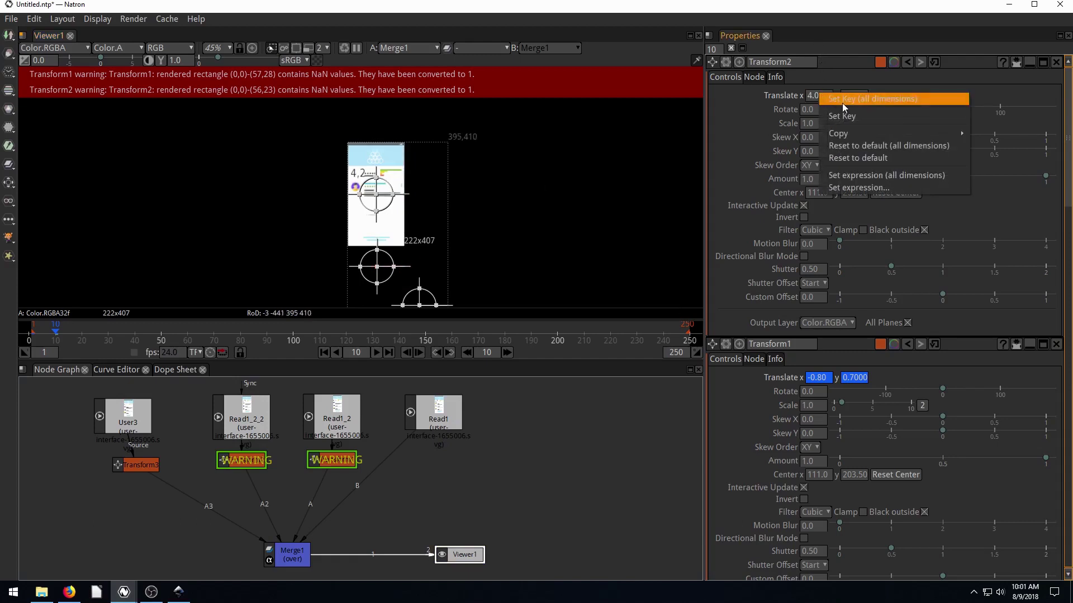
pyautogui.click(844, 100)
pyautogui.scroll(2, 418, 188)
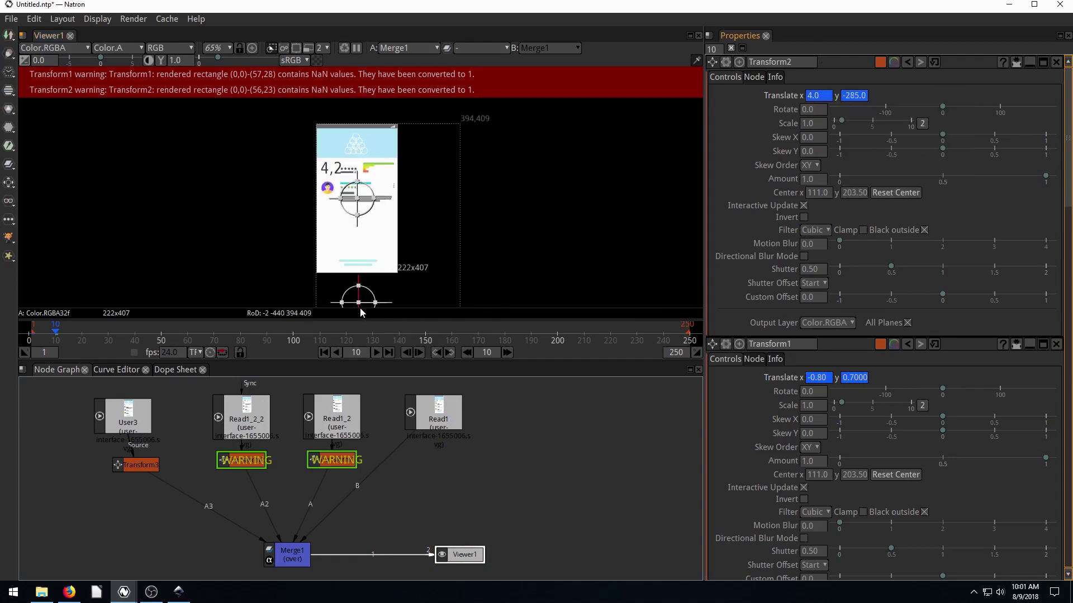
pyautogui.moveTo(359, 303); pyautogui.dragTo(352, 183)
pyautogui.scroll(5, 360, 206)
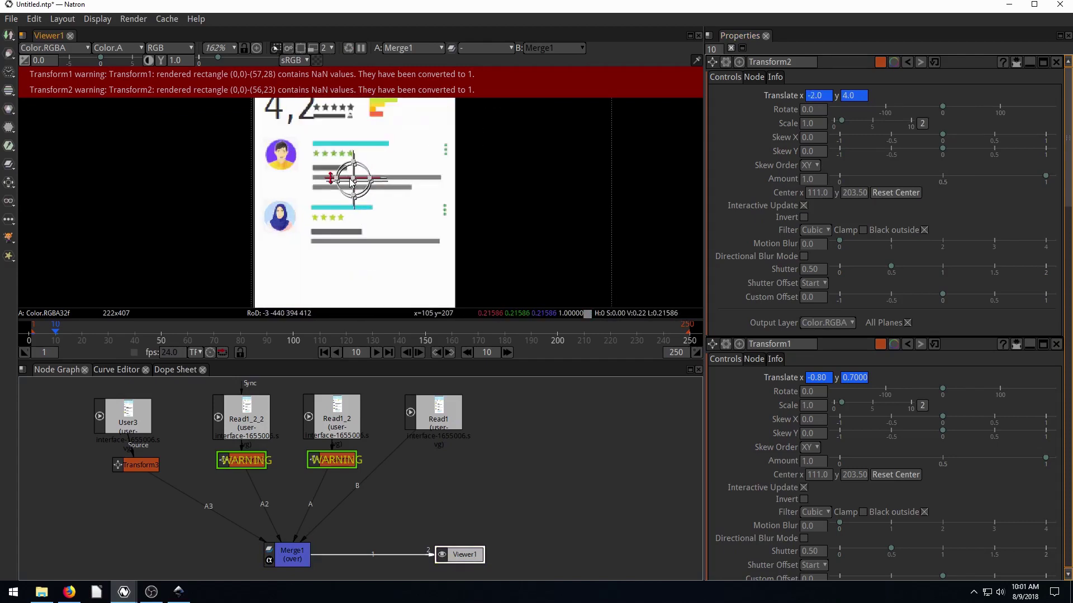
pyautogui.scroll(-5, 351, 181)
pyautogui.moveTo(464, 276); pyautogui.dragTo(437, 193)
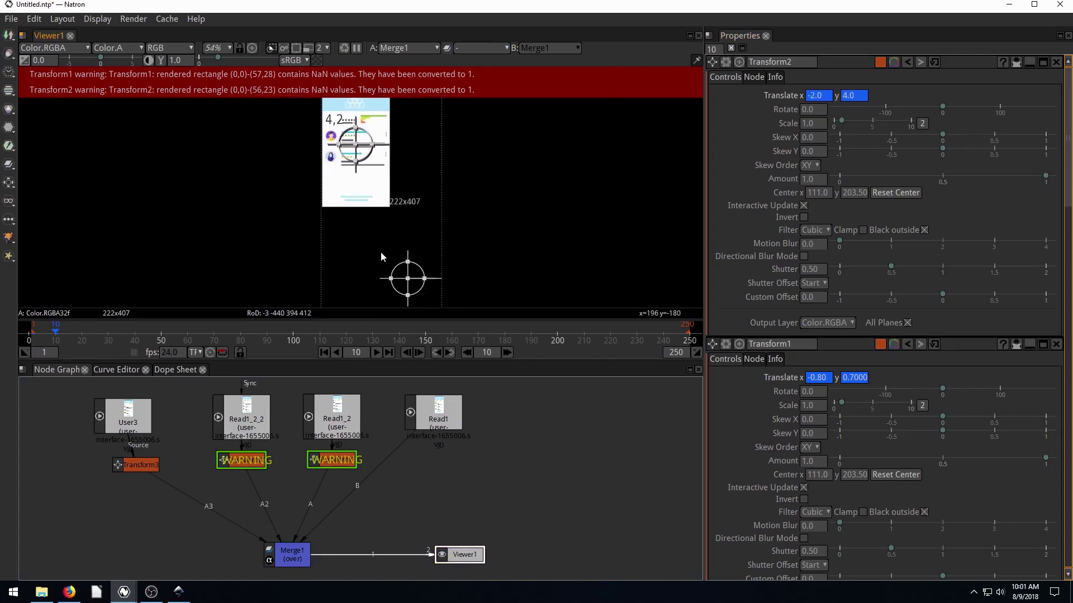
pyautogui.moveTo(381, 253); pyautogui.dragTo(357, 250)
# Step: Move Transform3's card down to 3, -316, remove its Translate key, and go to frame 39
pyautogui.click(137, 468)
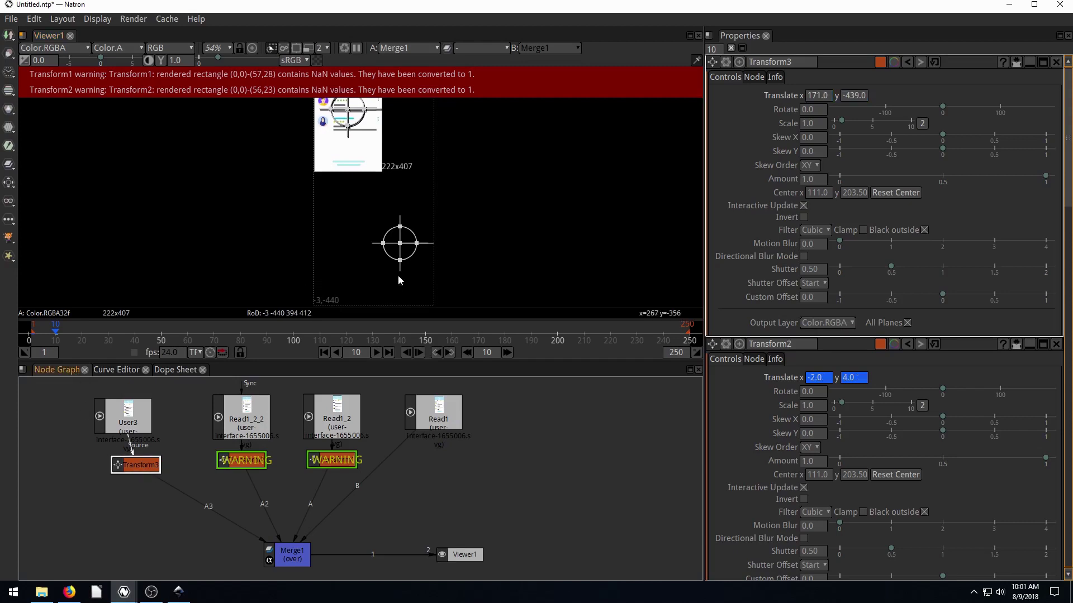
pyautogui.moveTo(405, 247); pyautogui.dragTo(353, 213)
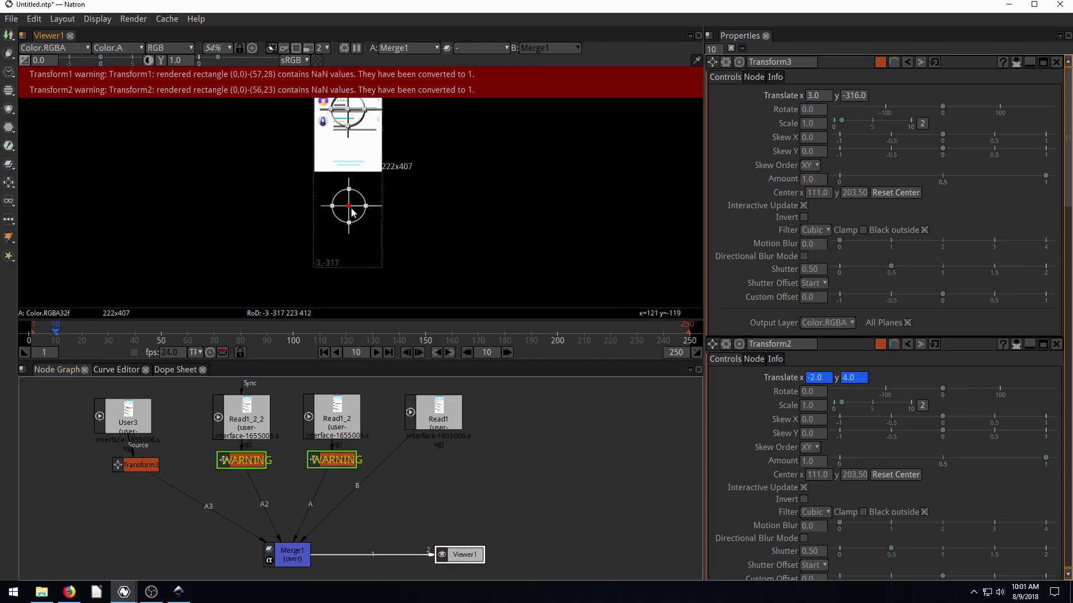
pyautogui.rightClick(820, 96)
pyautogui.click(846, 99)
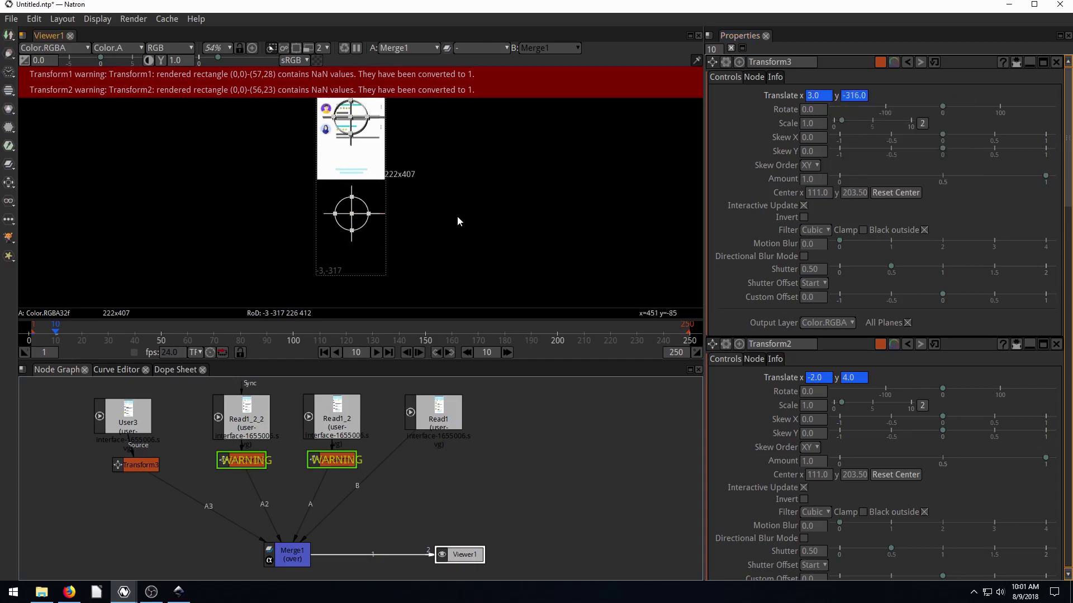
pyautogui.scroll(6, 357, 267)
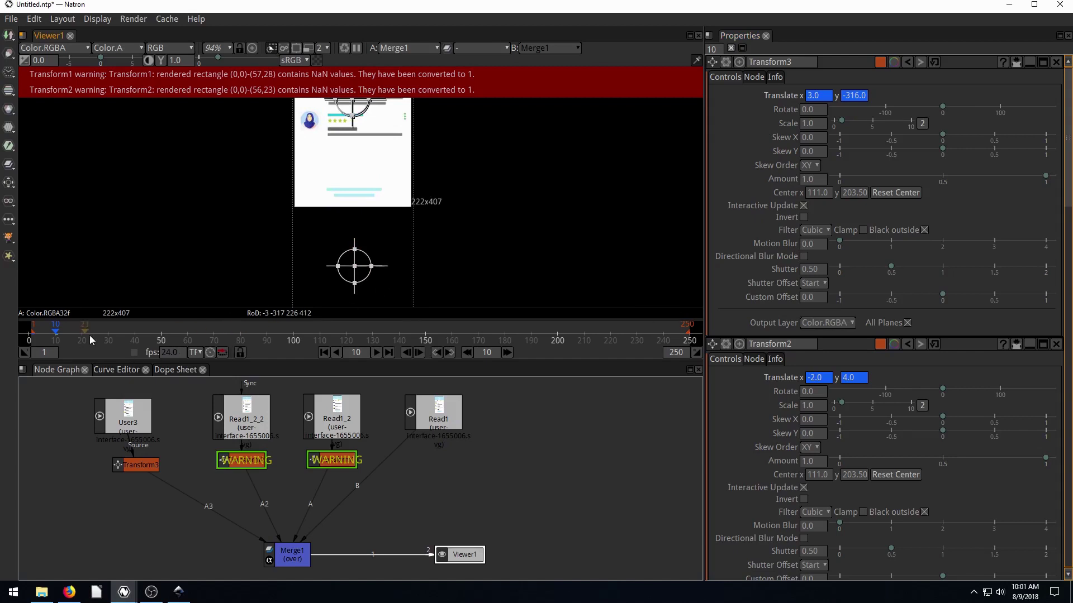
pyautogui.click(246, 465)
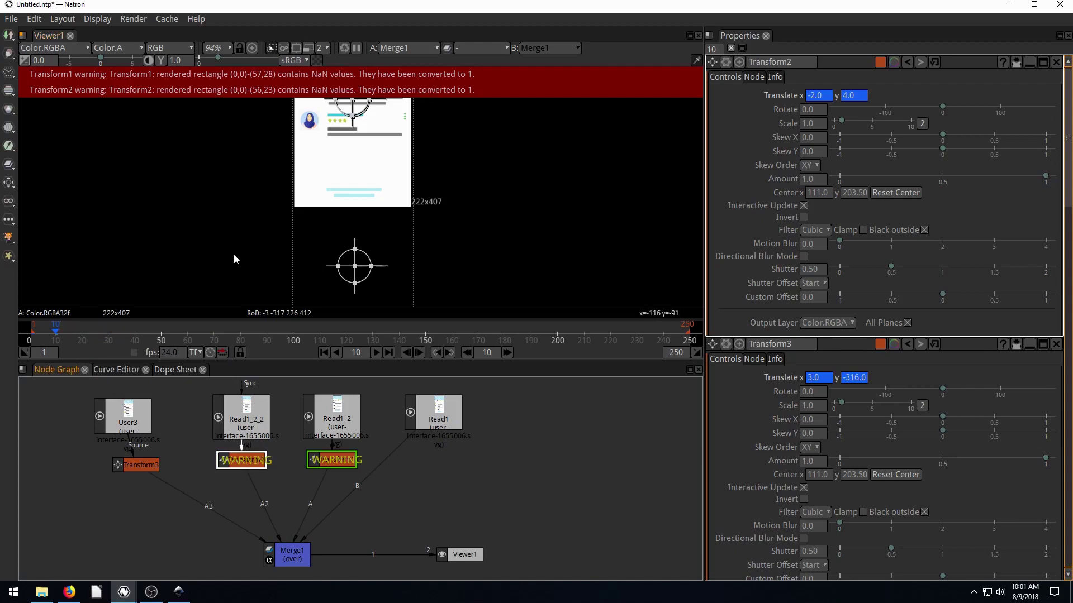
pyautogui.click(137, 464)
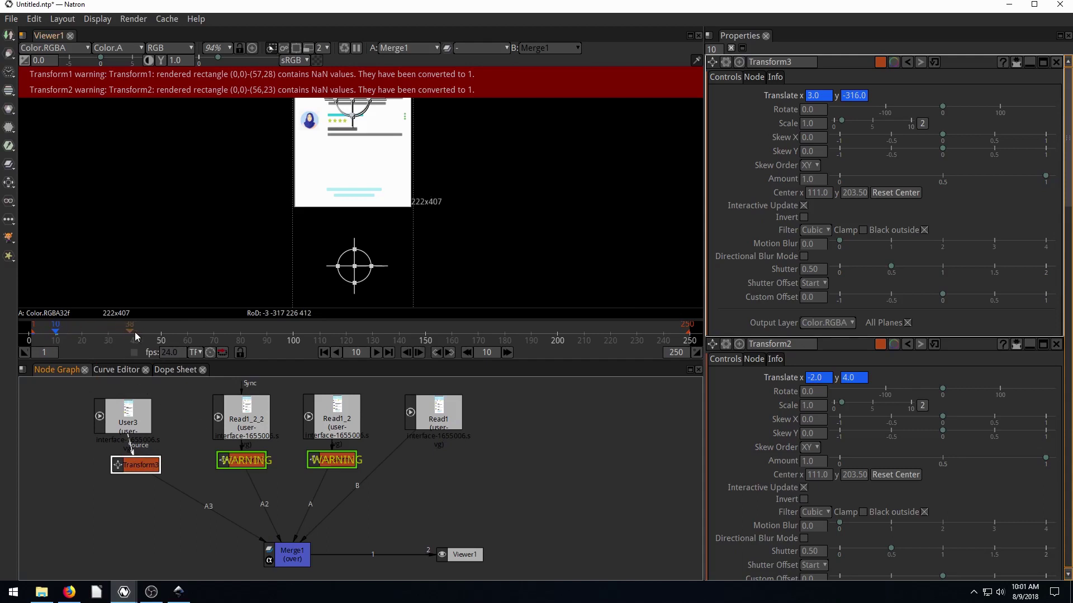
pyautogui.scroll(1, 135, 332)
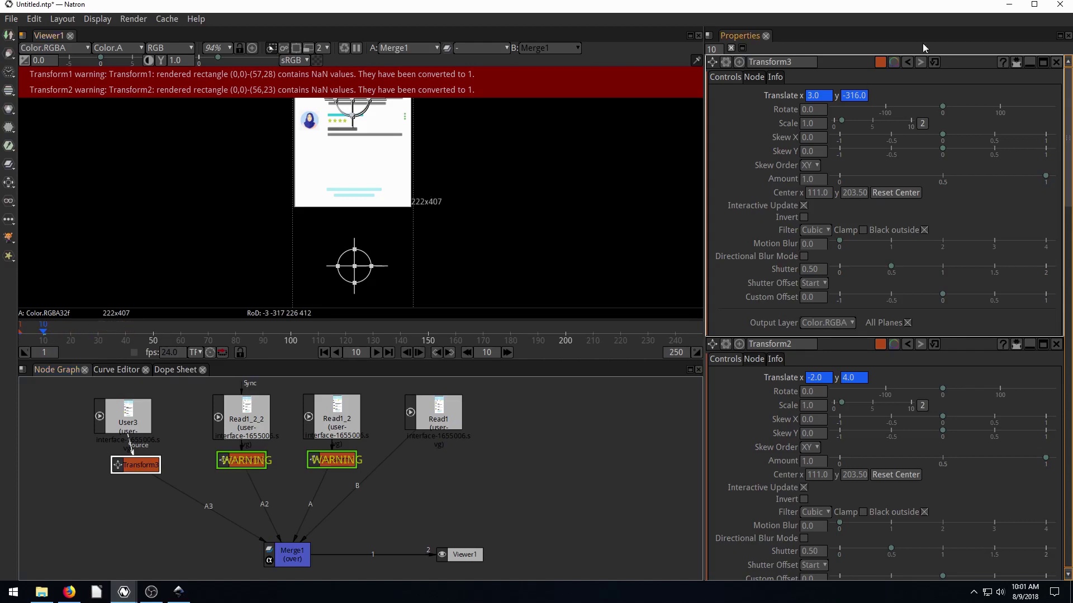
pyautogui.rightClick(825, 96)
pyautogui.click(861, 101)
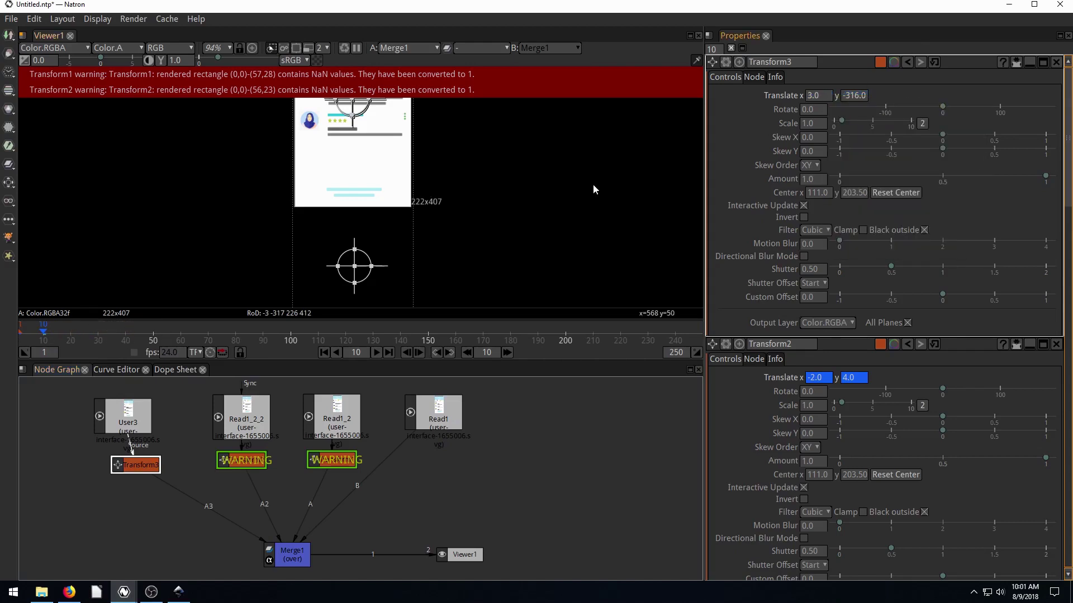
pyautogui.click(126, 335)
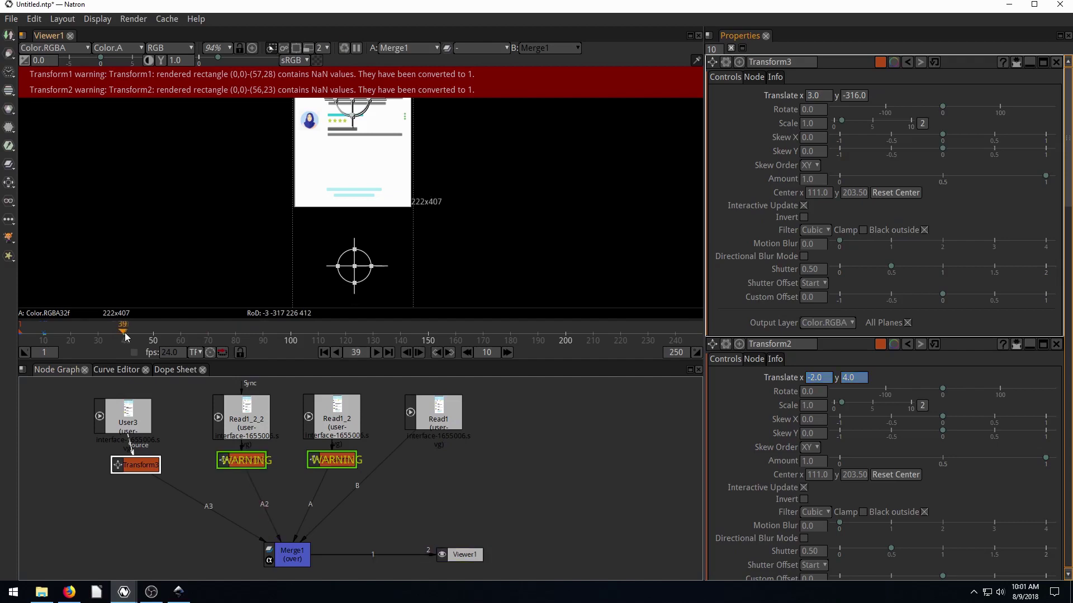
# Step: Key Transform3 at frame 40 and slide its card up to 3, -1 at frame 50
pyautogui.rightClick(823, 96)
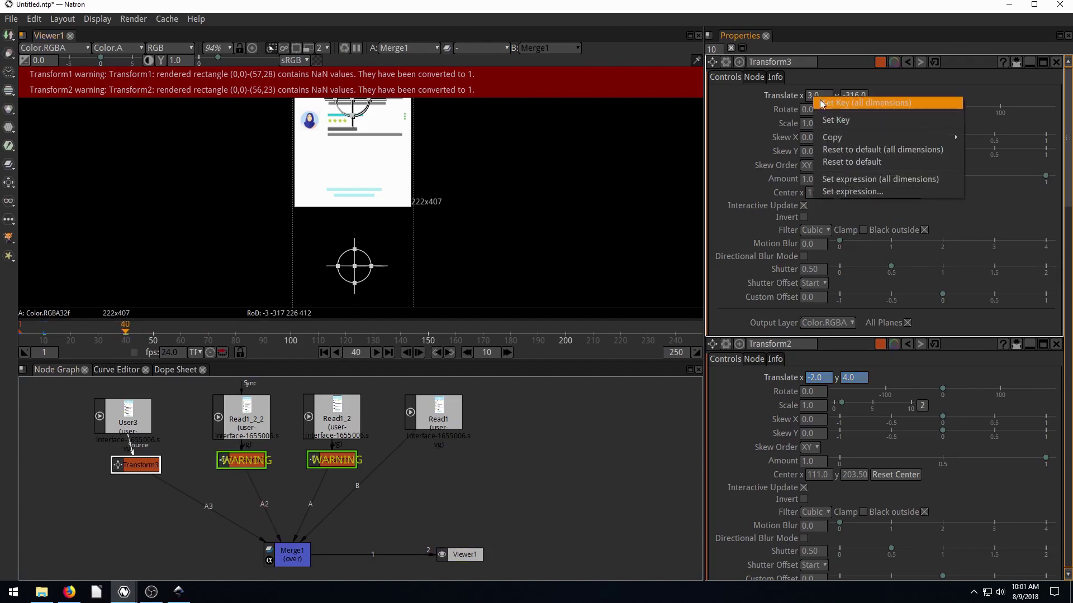
pyautogui.click(872, 102)
pyautogui.moveTo(354, 266); pyautogui.dragTo(358, 114)
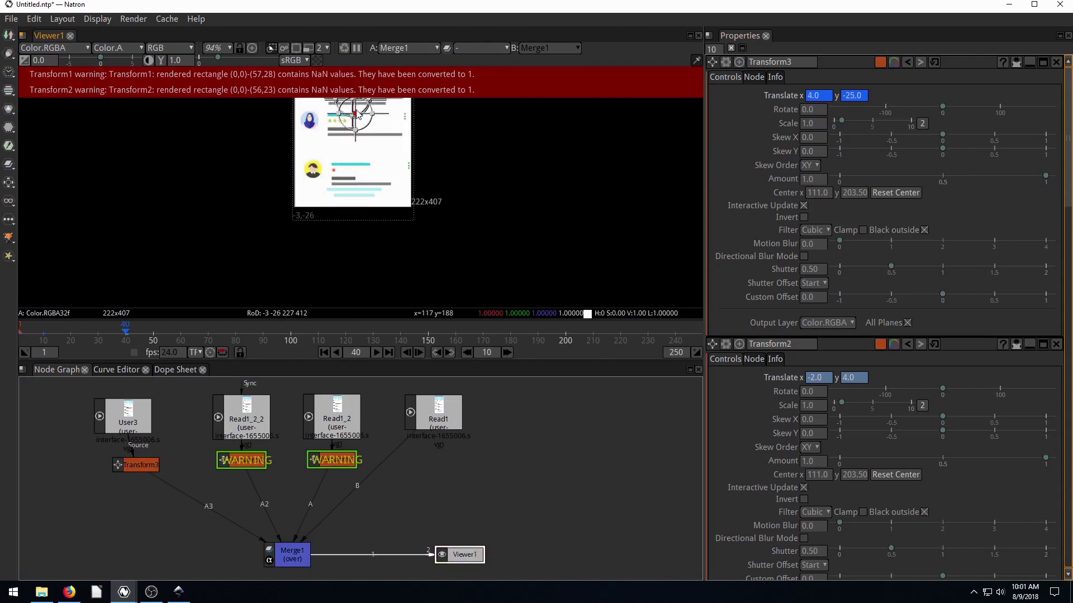
pyautogui.moveTo(465, 208); pyautogui.dragTo(455, 268)
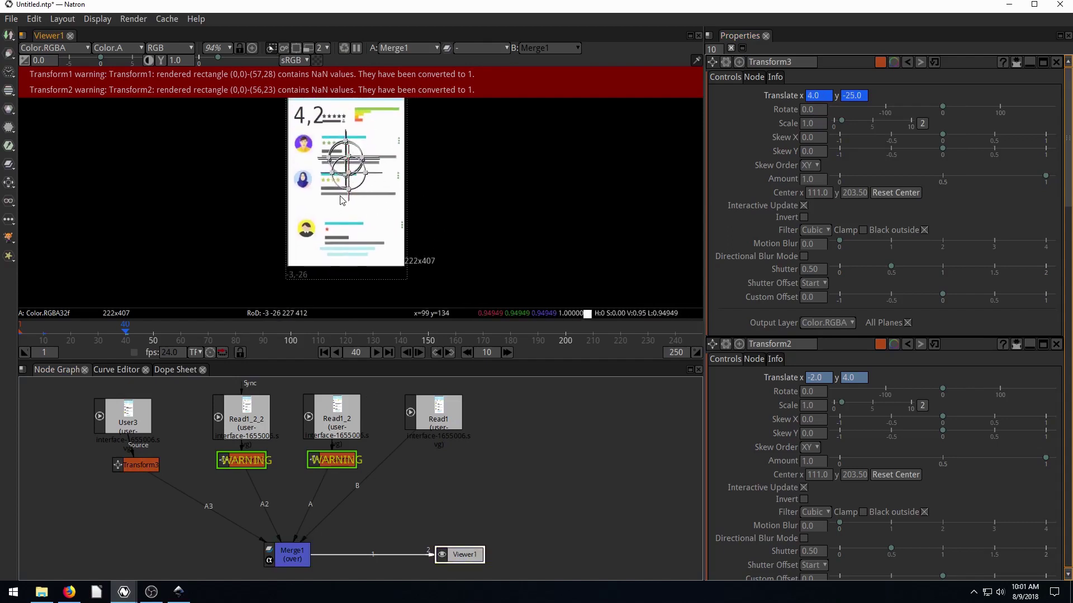
pyautogui.hotkey('ctrl', 'z')
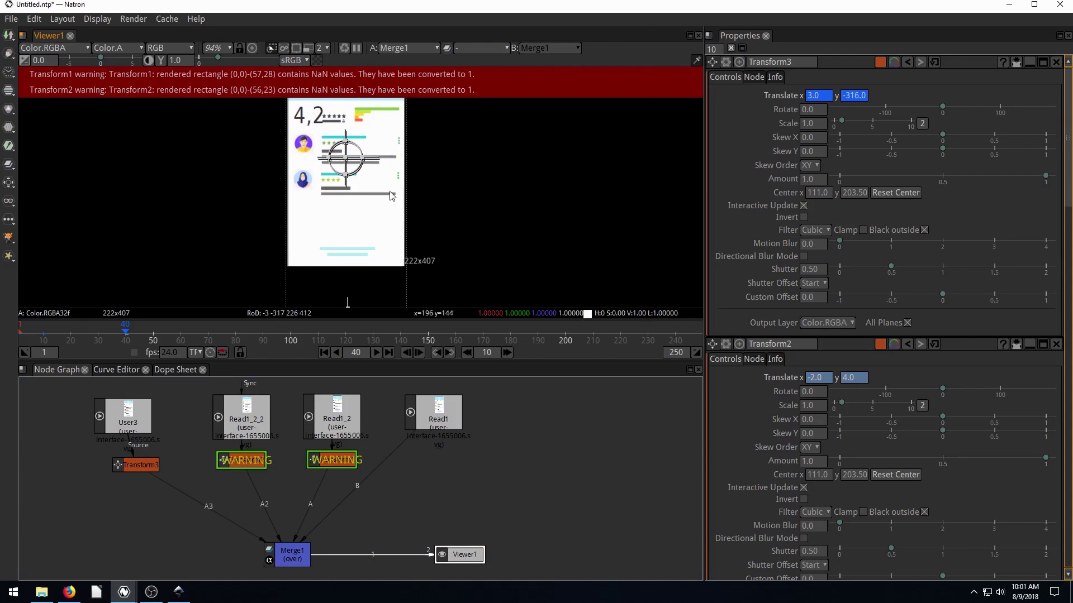
pyautogui.click(153, 334)
pyautogui.scroll(-2, 524, 150)
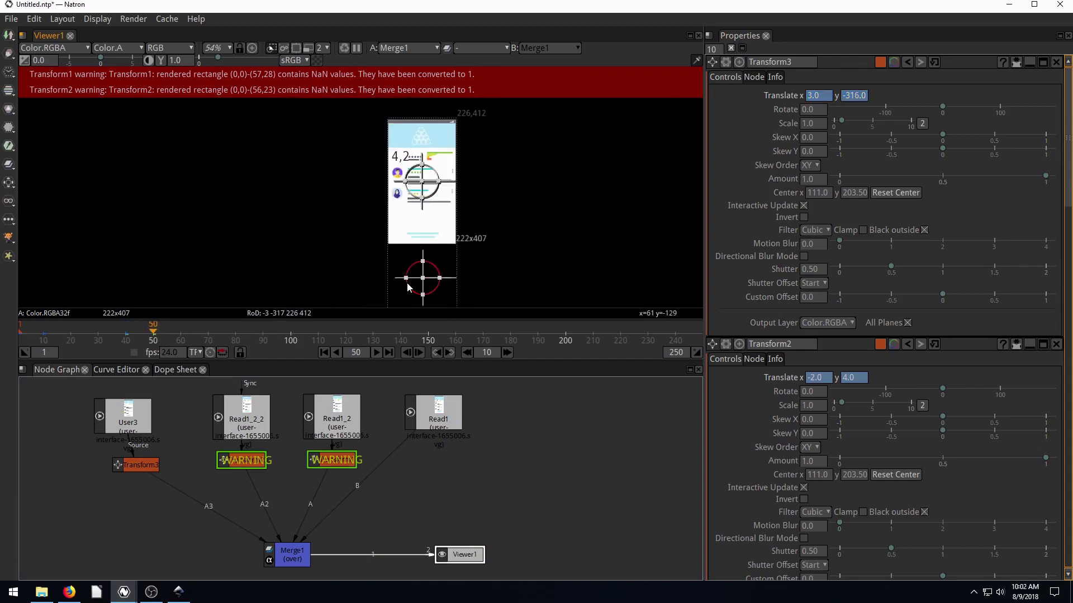
pyautogui.moveTo(423, 279); pyautogui.dragTo(419, 187)
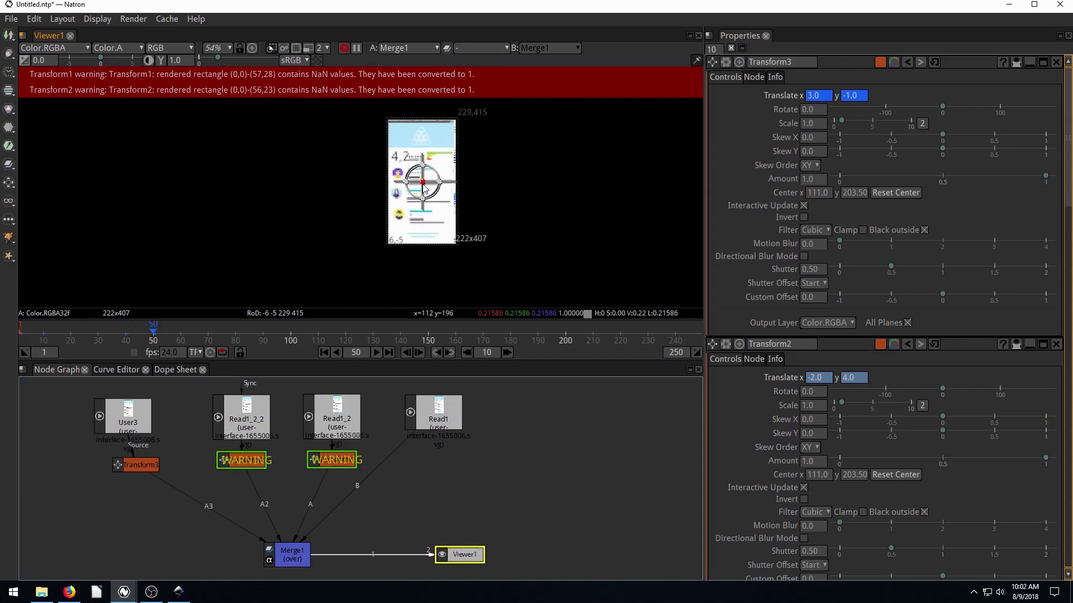
pyautogui.scroll(5, 424, 189)
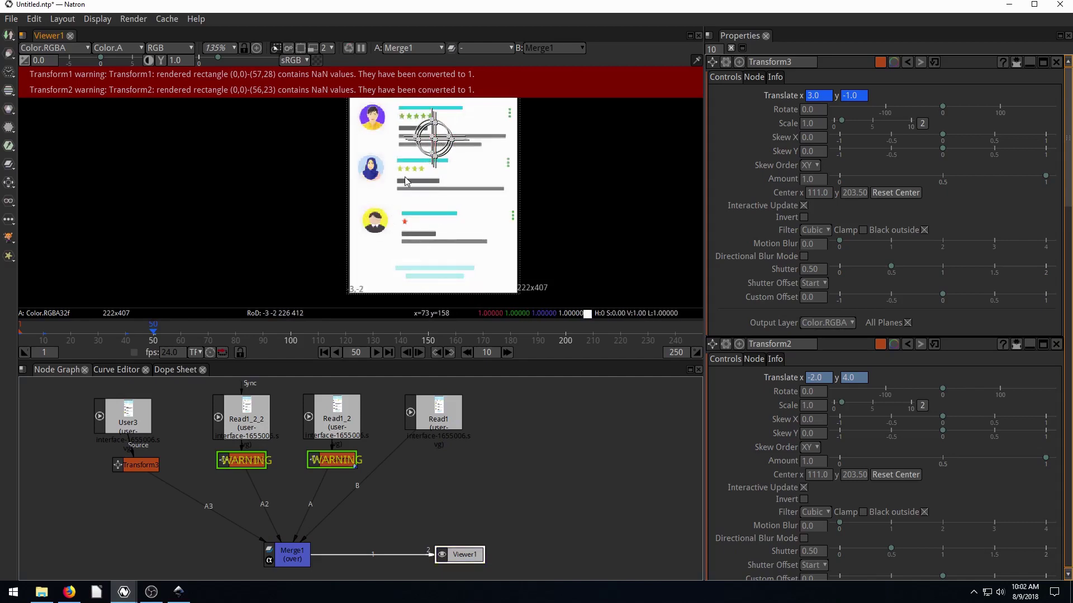
# Step: Play the animation from the first frame, then stop it
pyautogui.click(324, 353)
pyautogui.click(377, 354)
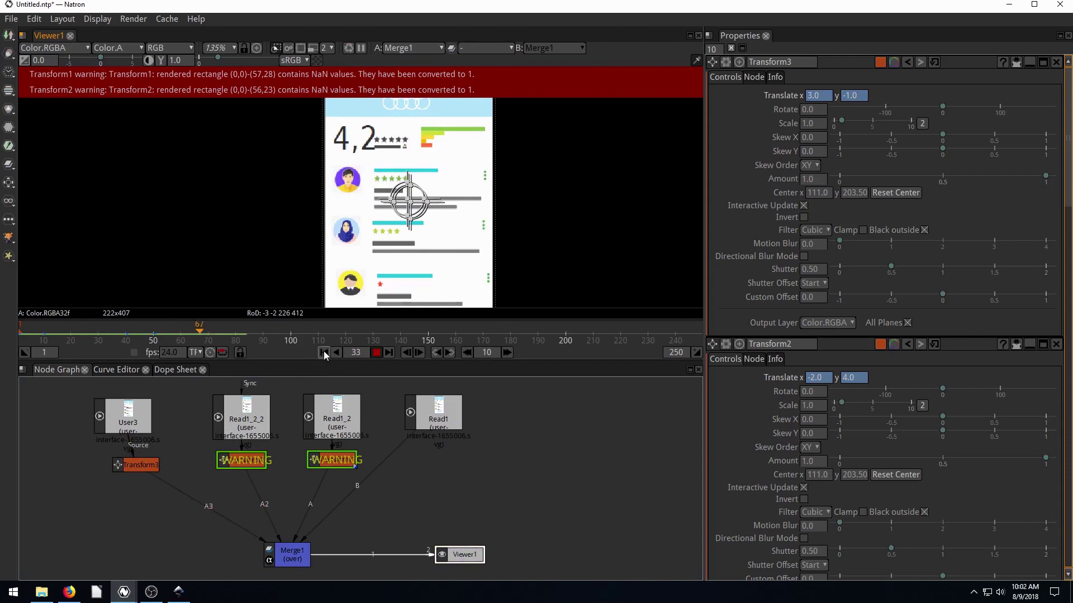
pyautogui.click(377, 354)
# Step: Remove Transform2's Translate animation and set its Center to 91, 162.5
pyautogui.click(243, 467)
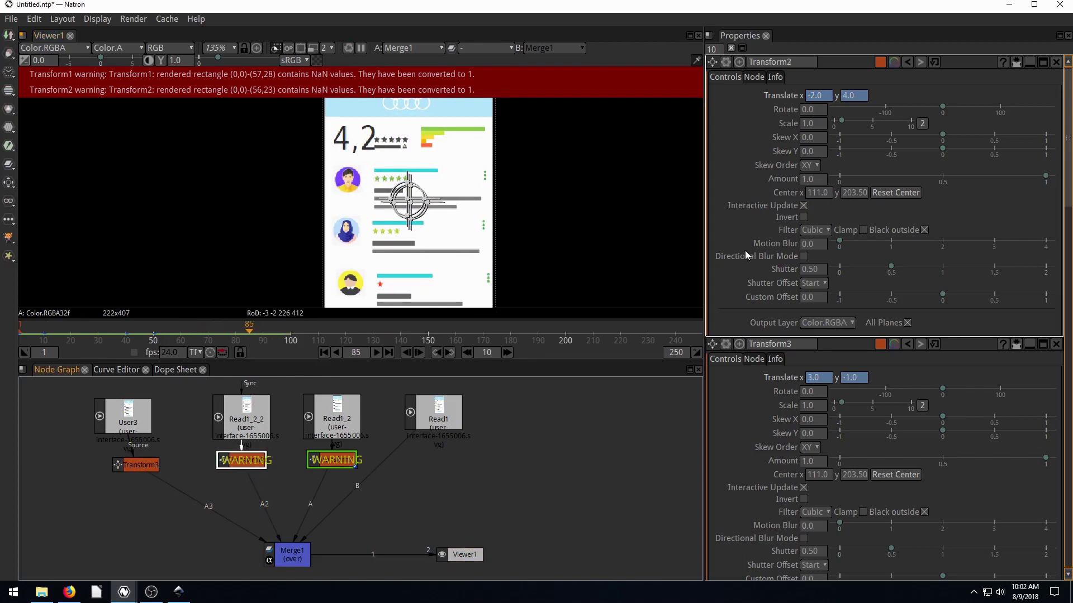
pyautogui.rightClick(819, 99)
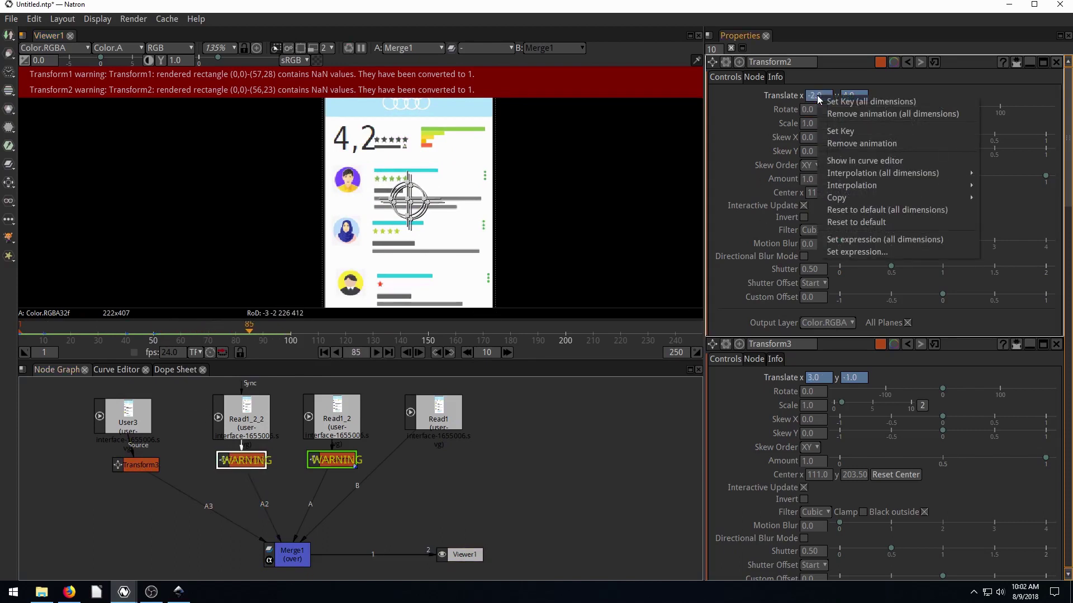
pyautogui.click(841, 114)
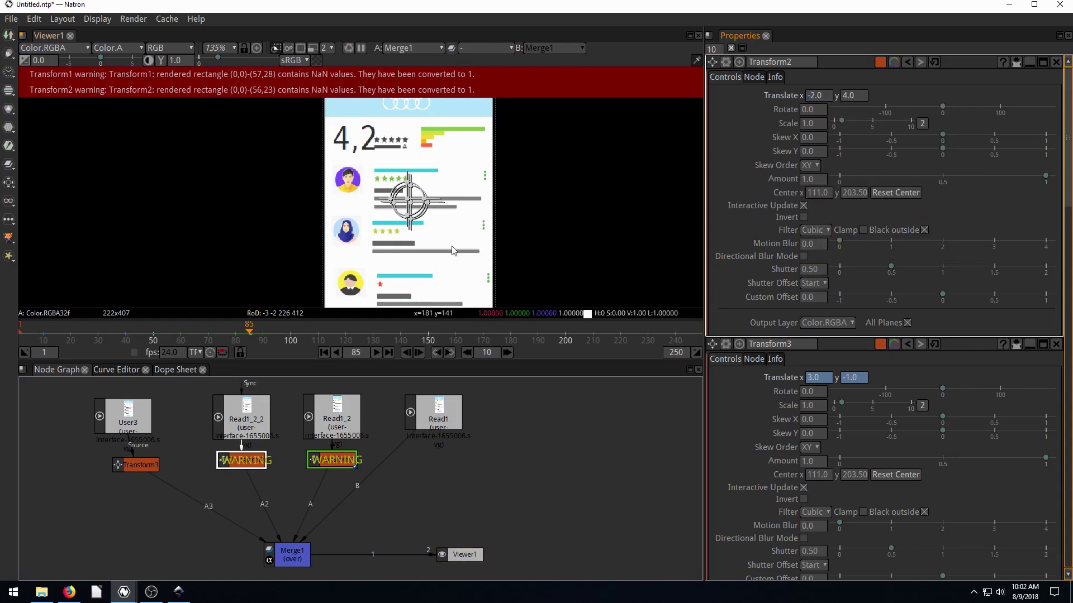
pyautogui.scroll(-3, 819, 193)
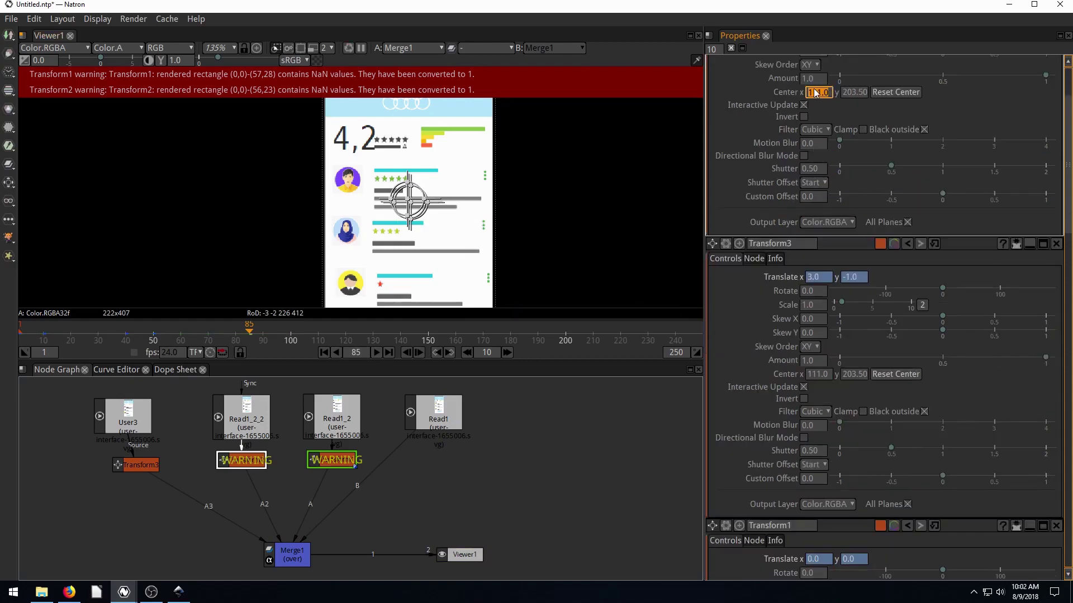
pyautogui.write('91')
pyautogui.press('Return')
pyautogui.click(853, 92)
pyautogui.scroll(-10, 853, 93)
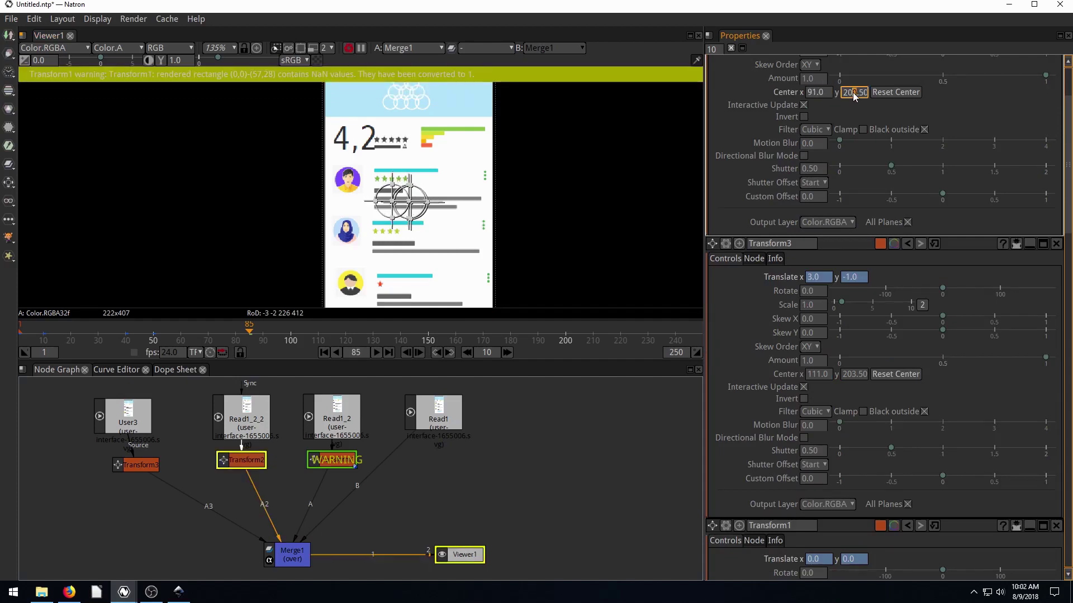
pyautogui.scroll(-1, 853, 94)
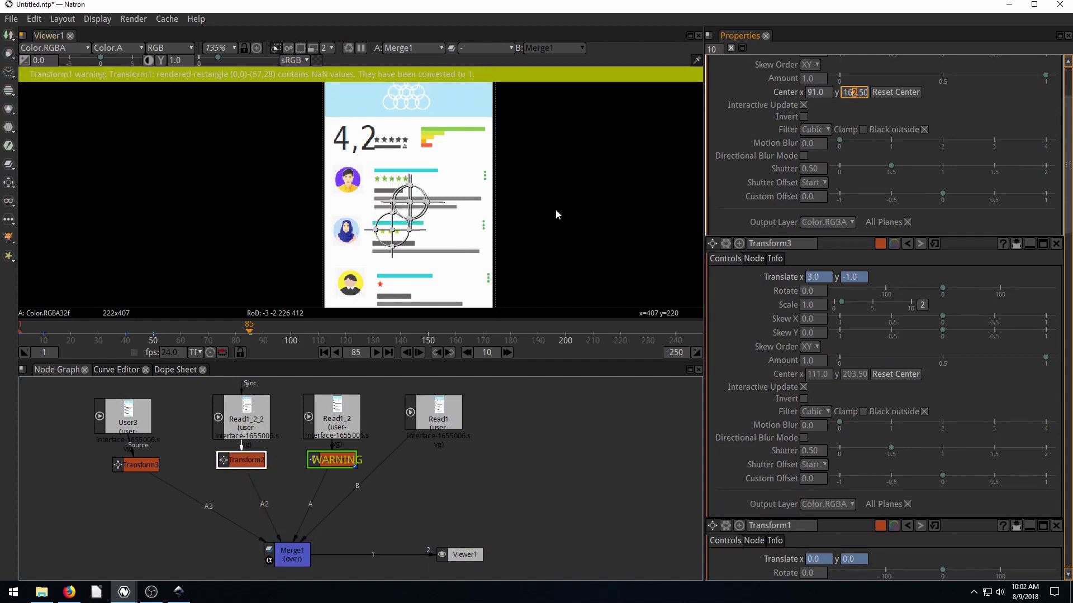
# Step: Key Transform2's card below the screen at frame 20, sliding up into place by frame 29
pyautogui.click(69, 333)
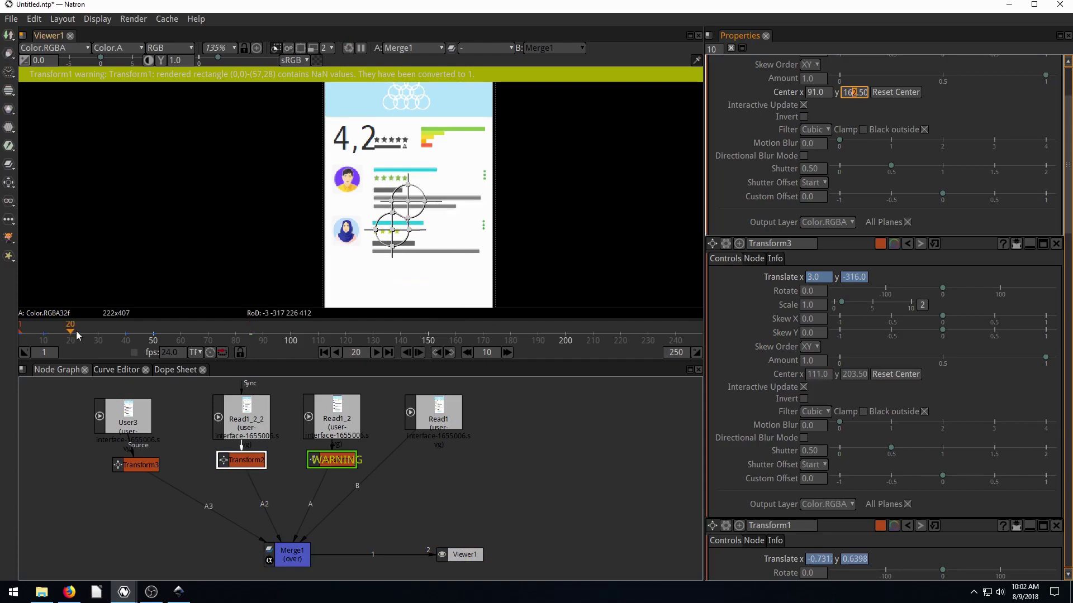
pyautogui.scroll(3, 747, 92)
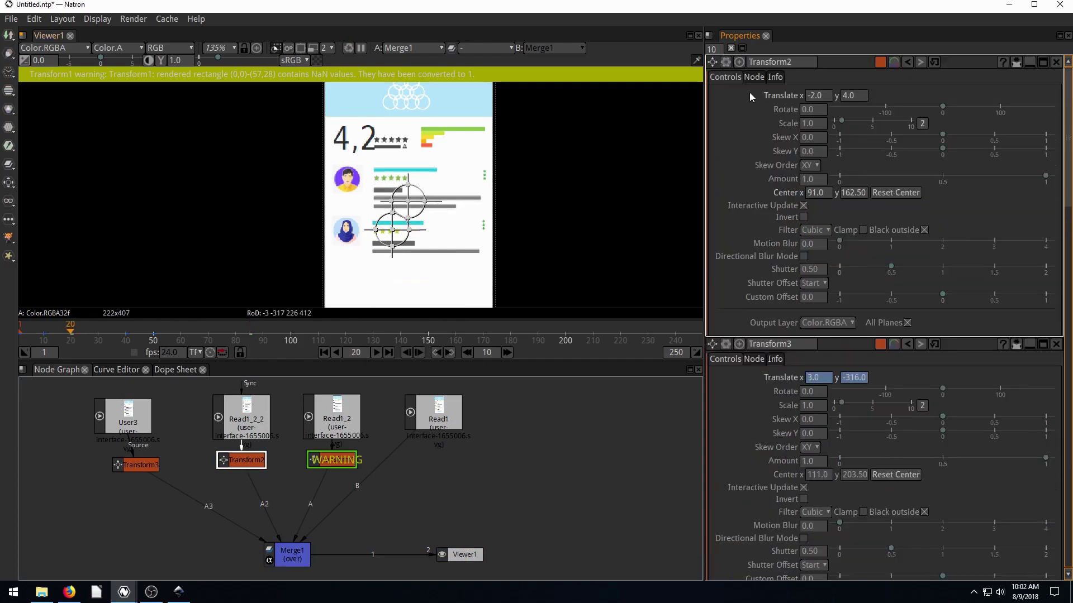
pyautogui.rightClick(808, 98)
pyautogui.click(827, 103)
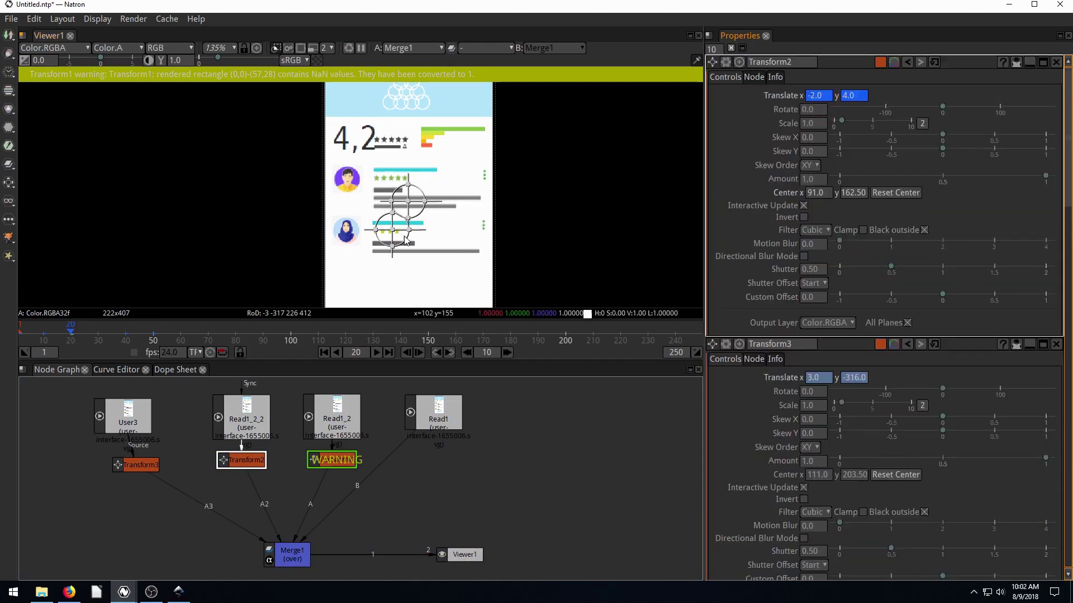
pyautogui.scroll(-2, 400, 234)
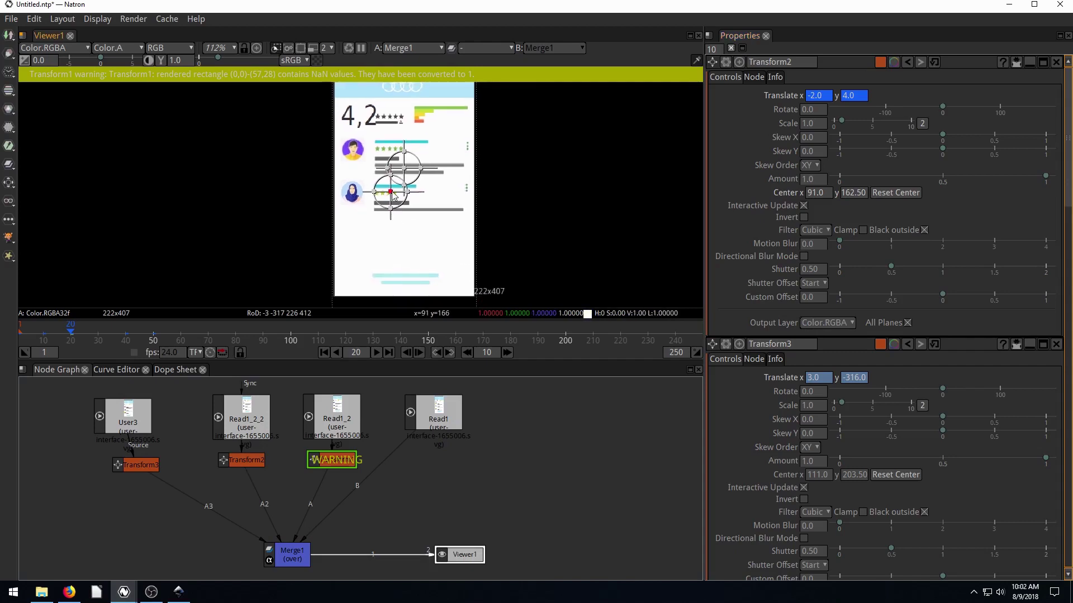
pyautogui.moveTo(393, 194); pyautogui.dragTo(393, 295)
pyautogui.scroll(-5, 398, 254)
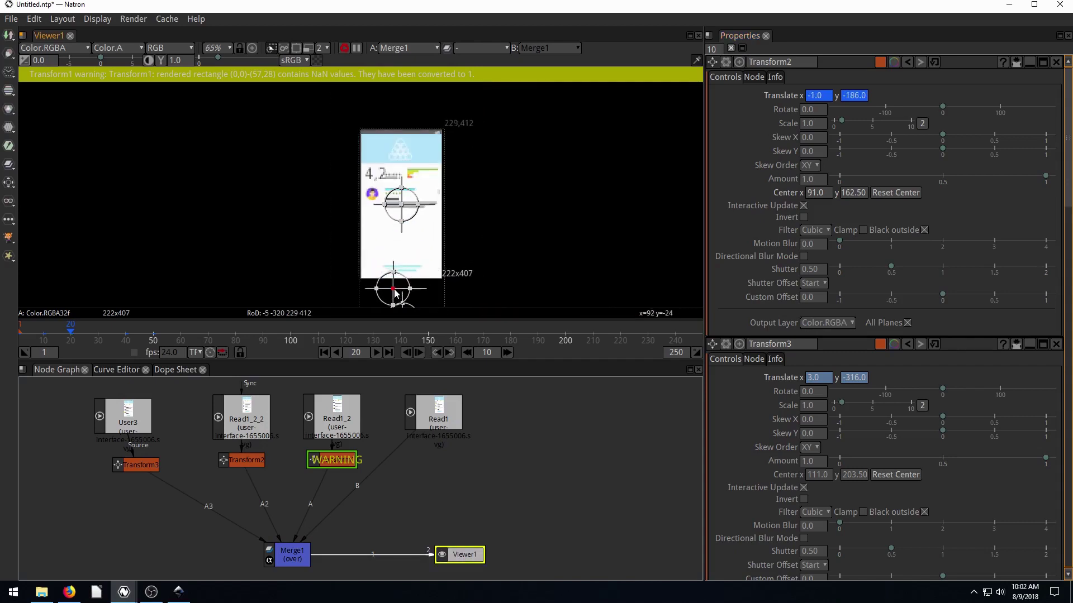
pyautogui.click(95, 332)
pyautogui.click(806, 111)
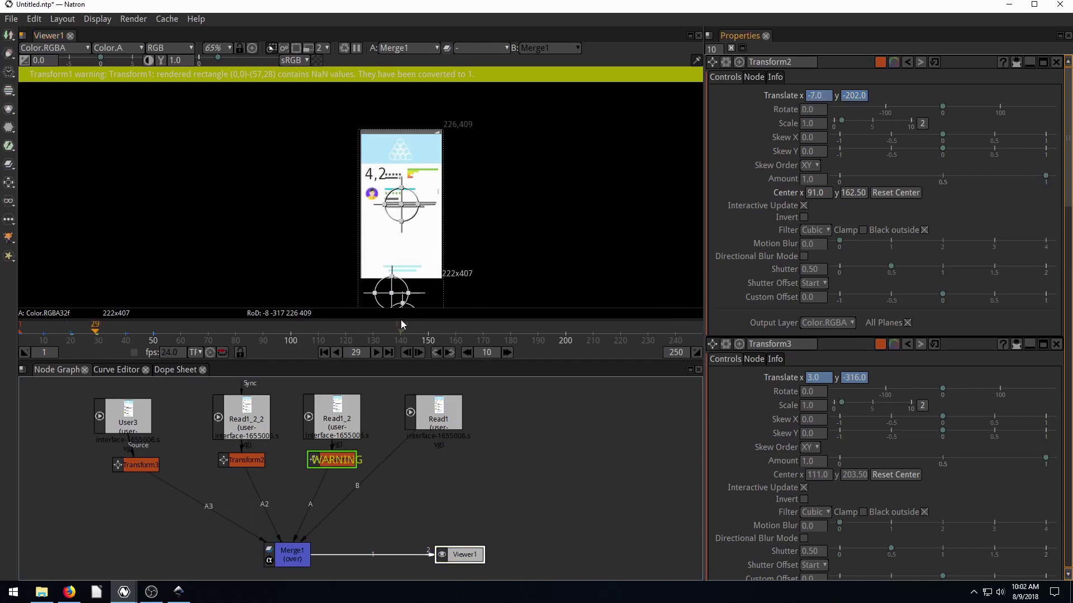
pyautogui.moveTo(393, 298); pyautogui.dragTo(392, 224)
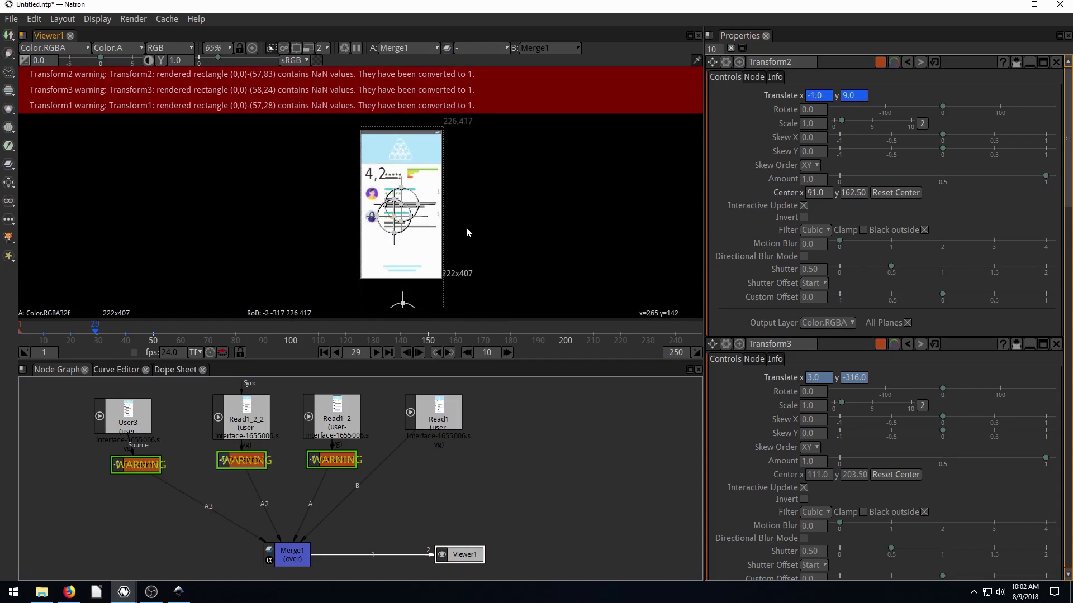
pyautogui.click(326, 353)
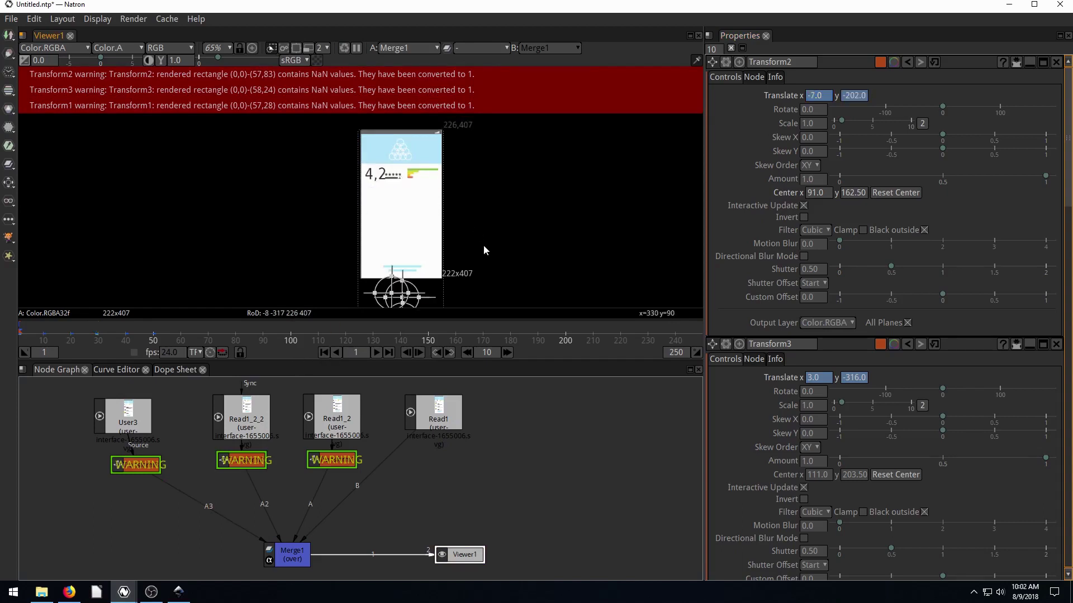
# Step: Preview the animation, inspect the cards in the viewer, then replay and stop at frame 86
pyautogui.click(377, 353)
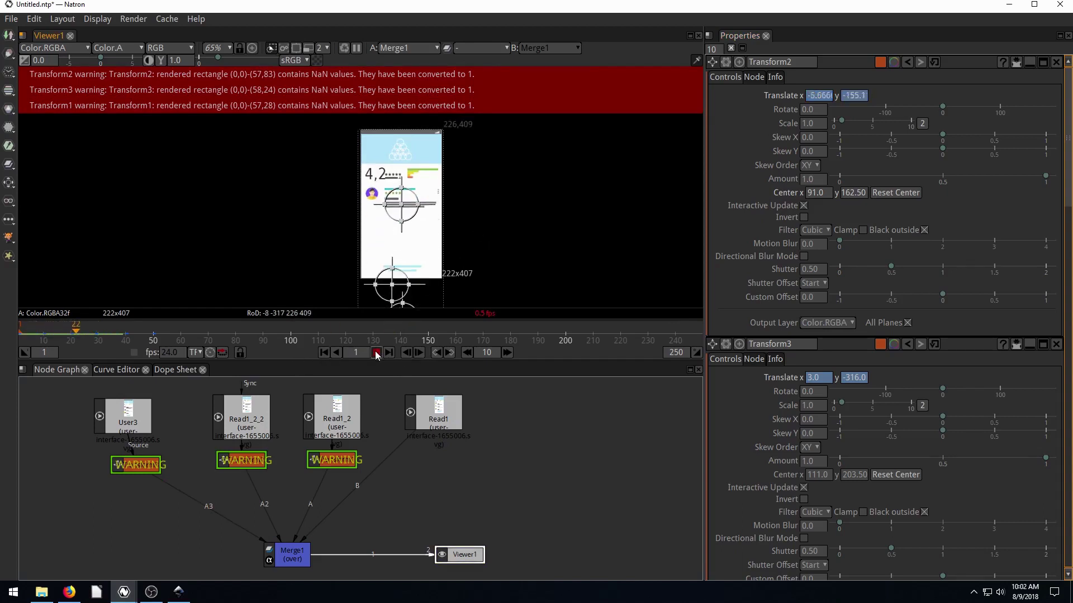
pyautogui.click(376, 353)
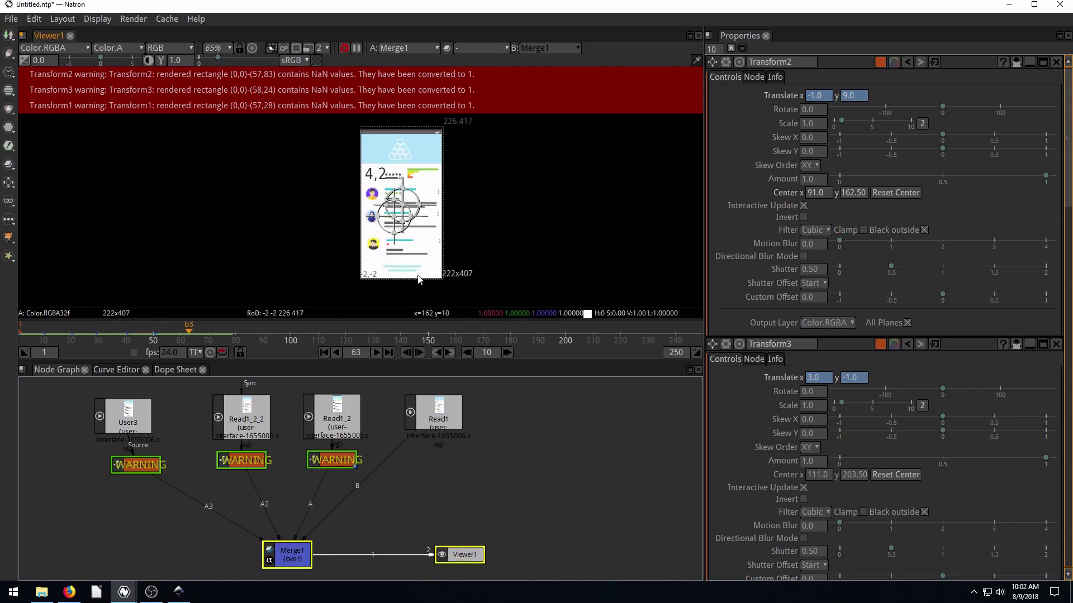
pyautogui.scroll(5, 424, 250)
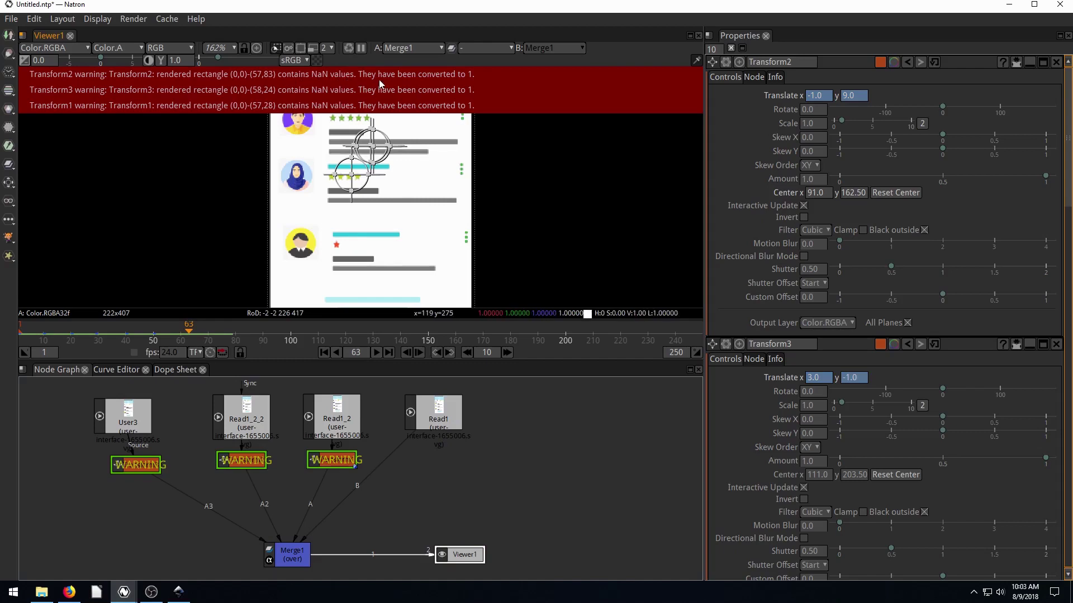
pyautogui.moveTo(210, 222); pyautogui.dragTo(338, 246)
pyautogui.scroll(-3, 339, 246)
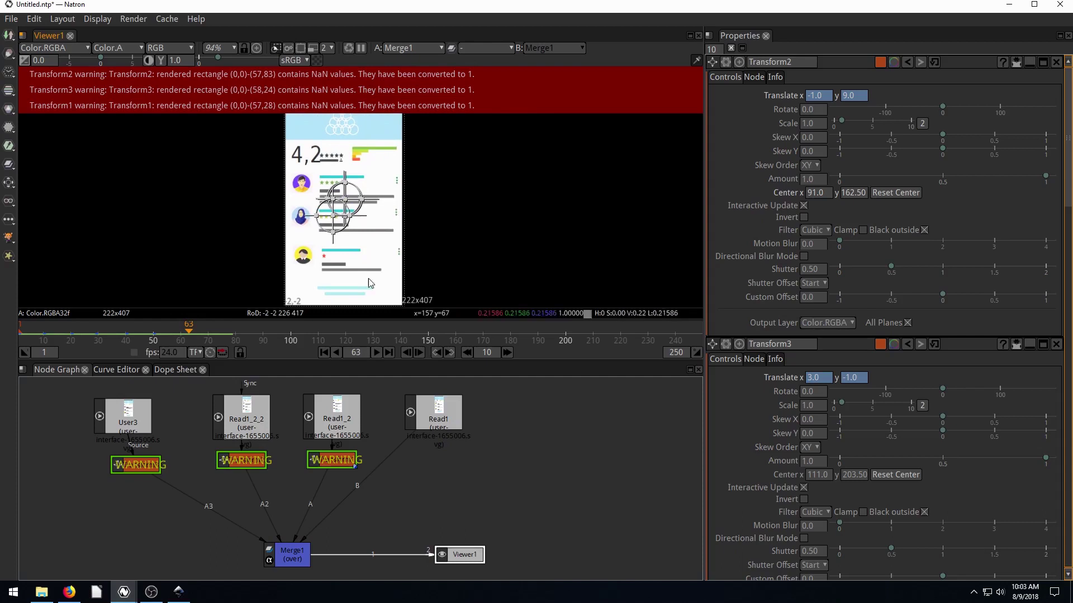
pyautogui.click(324, 351)
pyautogui.click(376, 352)
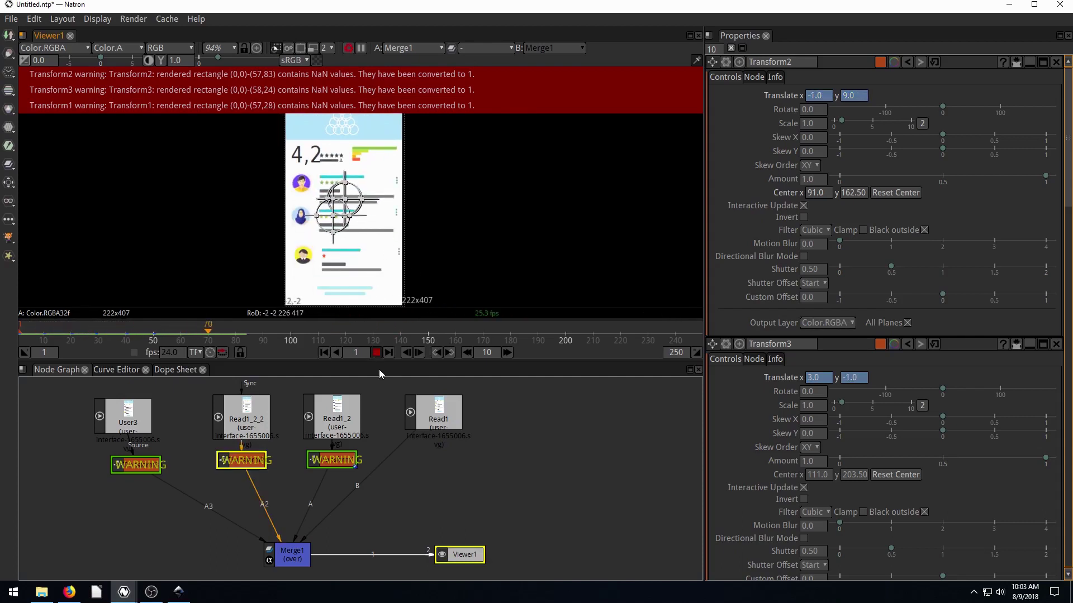
pyautogui.click(376, 354)
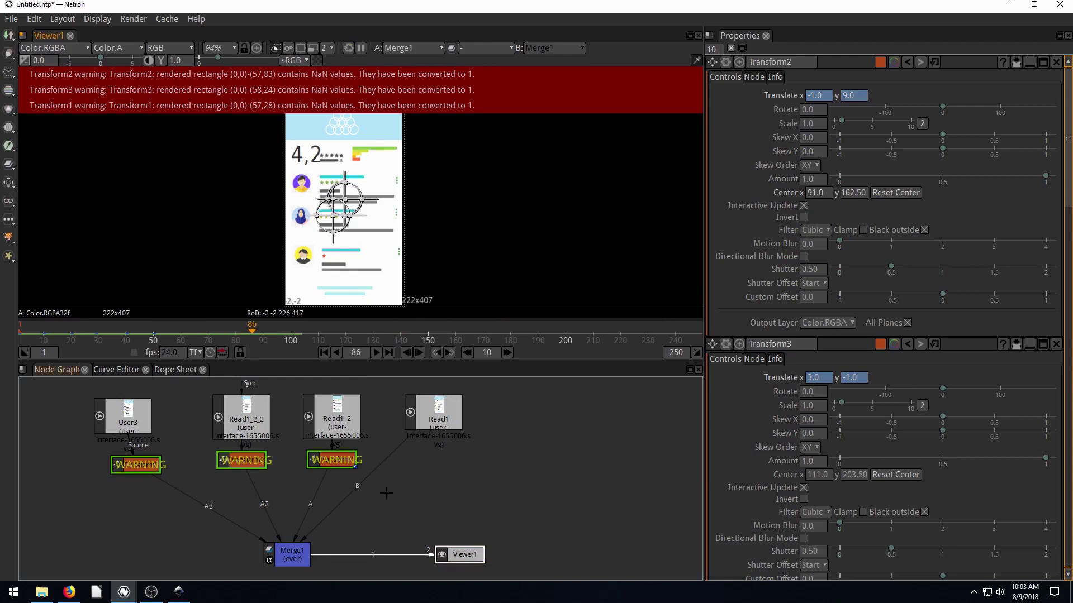
# Step: Insert a new Merge2 node between Merge1 and the viewer
pyautogui.scroll(-3, 487, 489)
pyautogui.moveTo(274, 481); pyautogui.dragTo(454, 552)
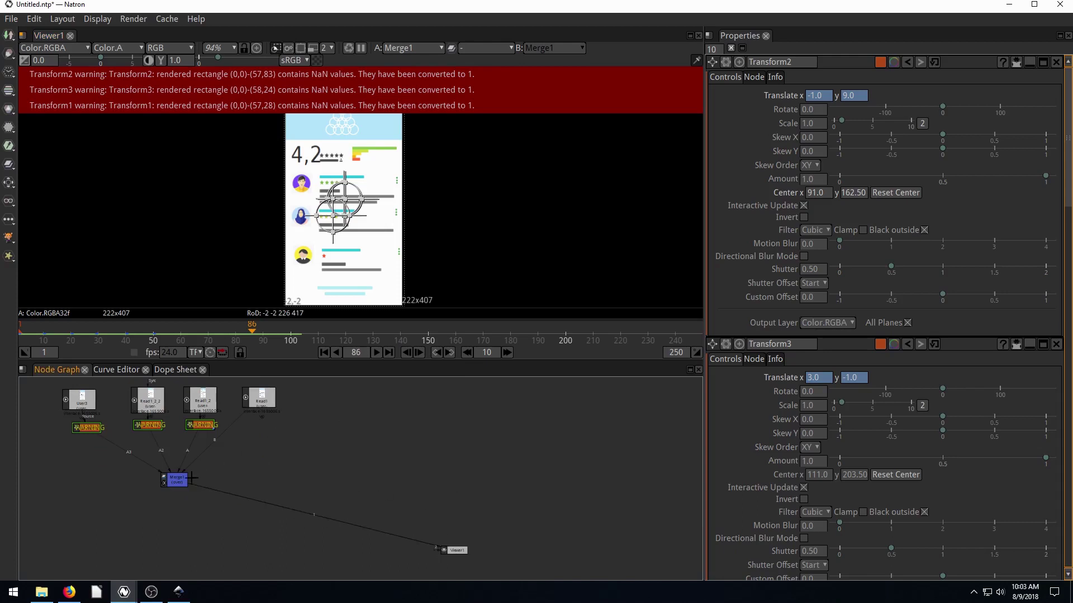
pyautogui.click(177, 486)
pyautogui.press('m')
pyautogui.moveTo(177, 494); pyautogui.dragTo(287, 518)
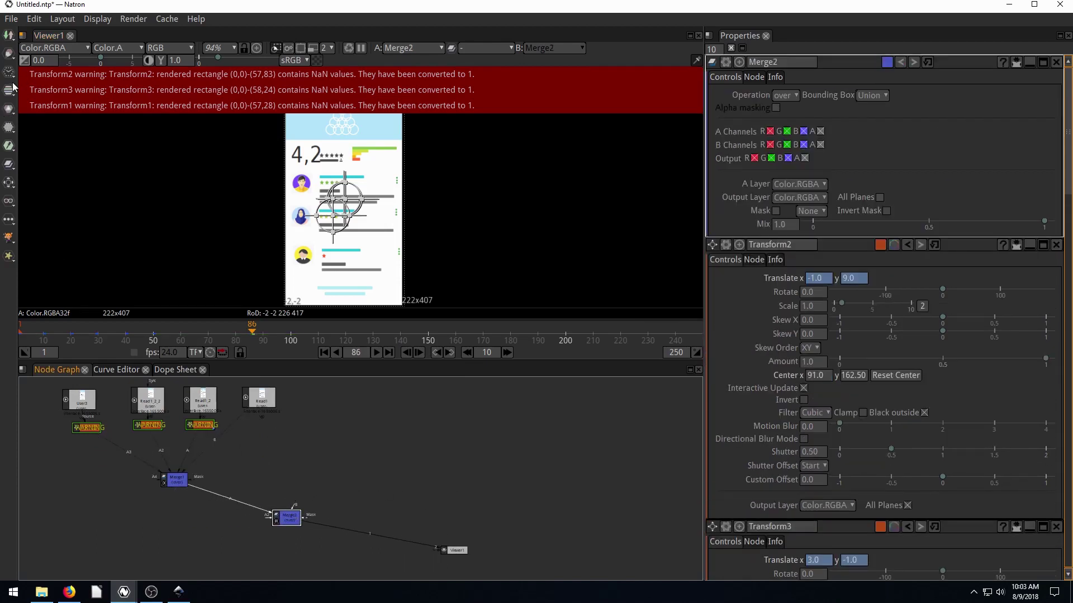
# Step: Add a Filter > Shadertoy node and connect it to Merge2's B input
pyautogui.click(10, 165)
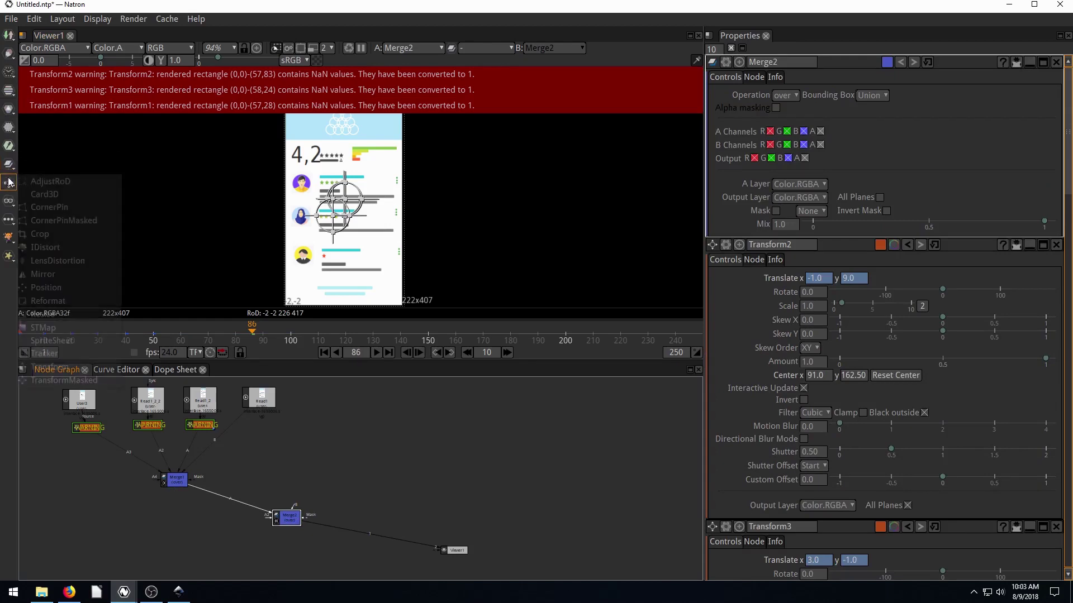
pyautogui.click(7, 130)
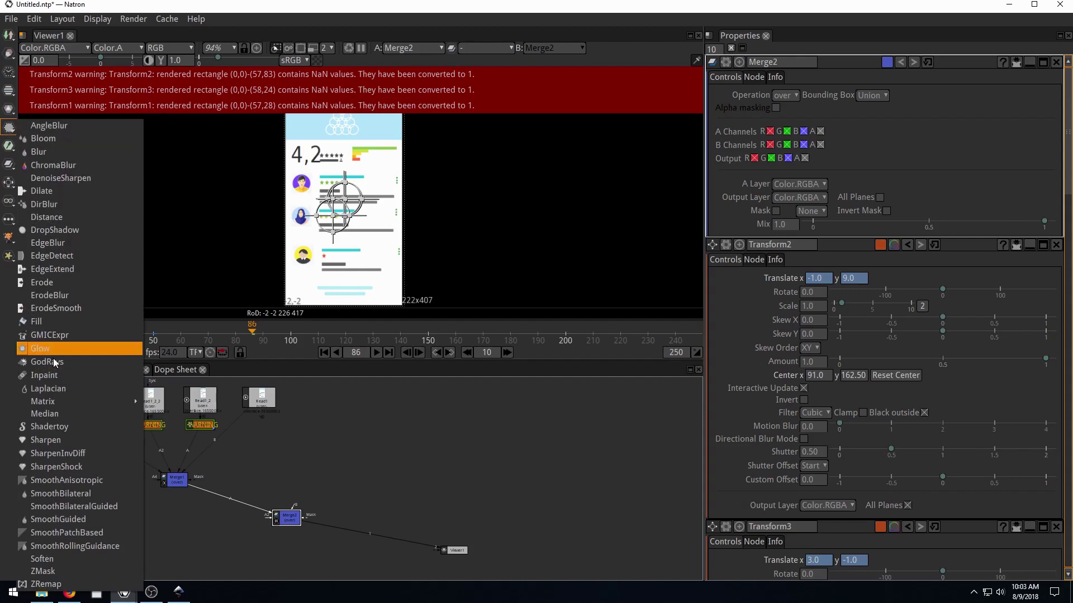
pyautogui.click(59, 427)
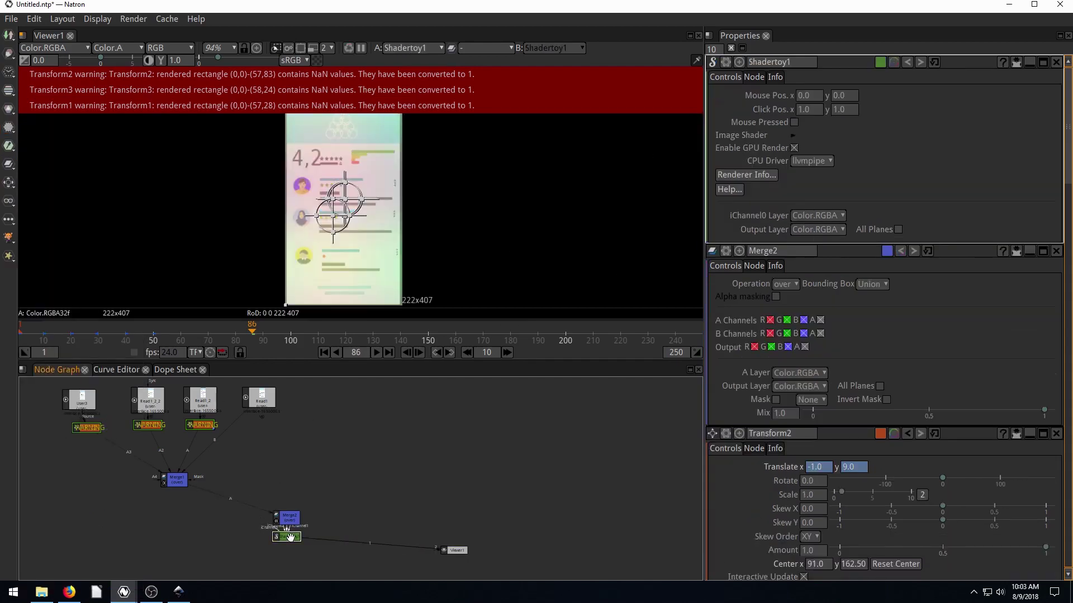
pyautogui.moveTo(290, 537); pyautogui.dragTo(294, 509)
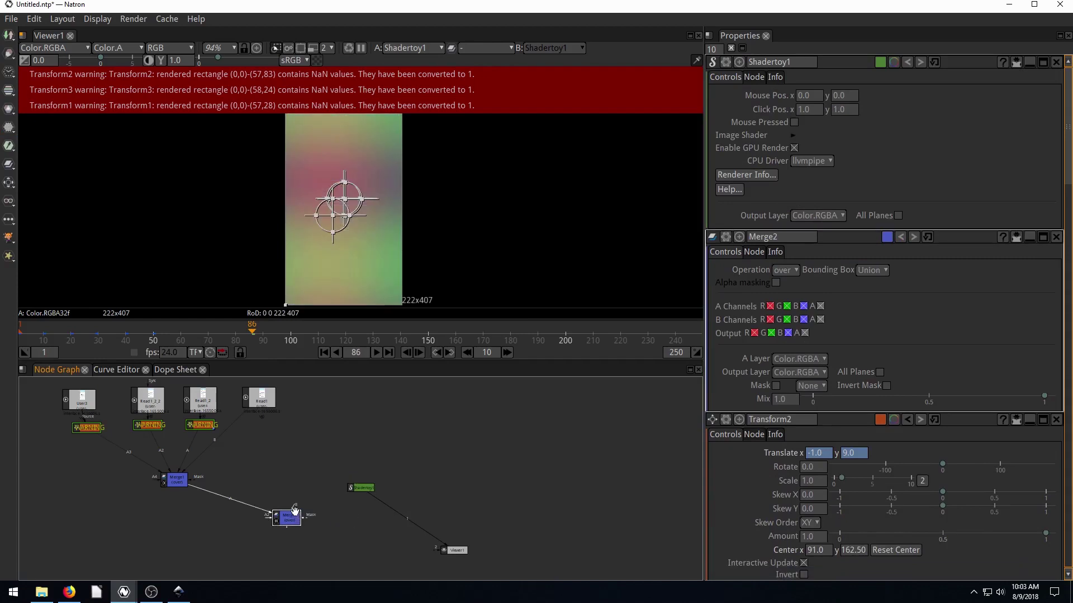
pyautogui.moveTo(366, 495); pyautogui.dragTo(360, 489)
pyautogui.click(395, 511)
pyautogui.press('Delete')
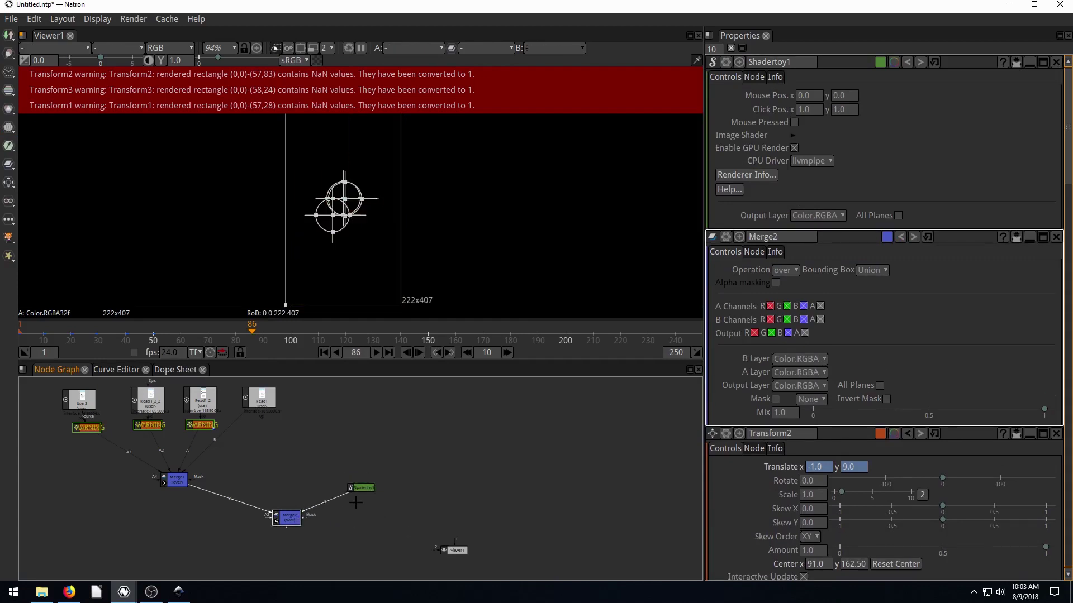
# Step: Reposition Viewer1 beside Merge2 and connect Merge2's output to it
pyautogui.scroll(5, 336, 492)
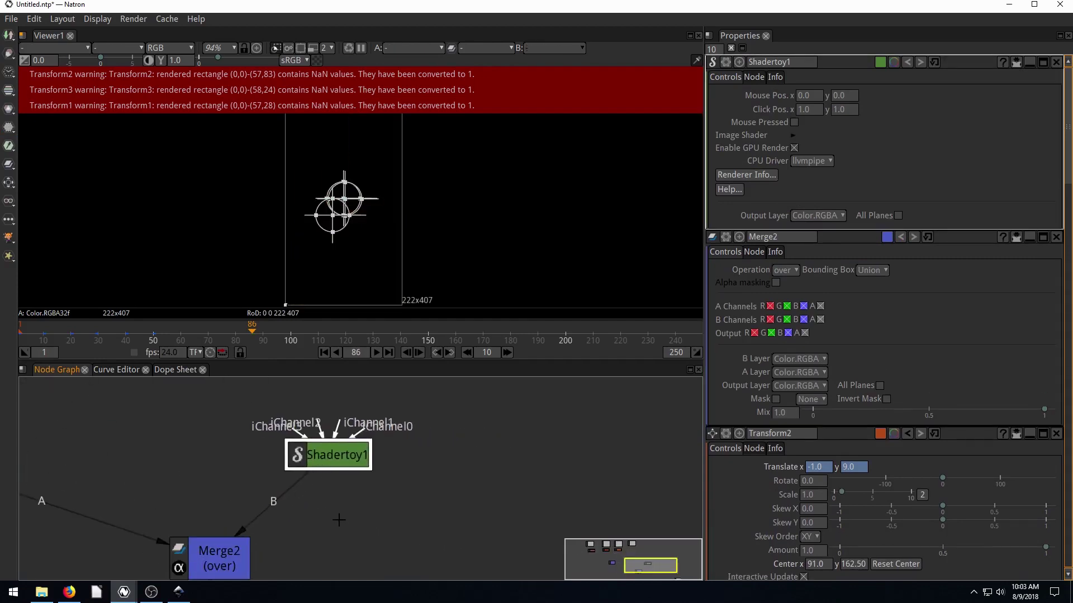
pyautogui.scroll(2, 401, 446)
pyautogui.scroll(-4, 346, 490)
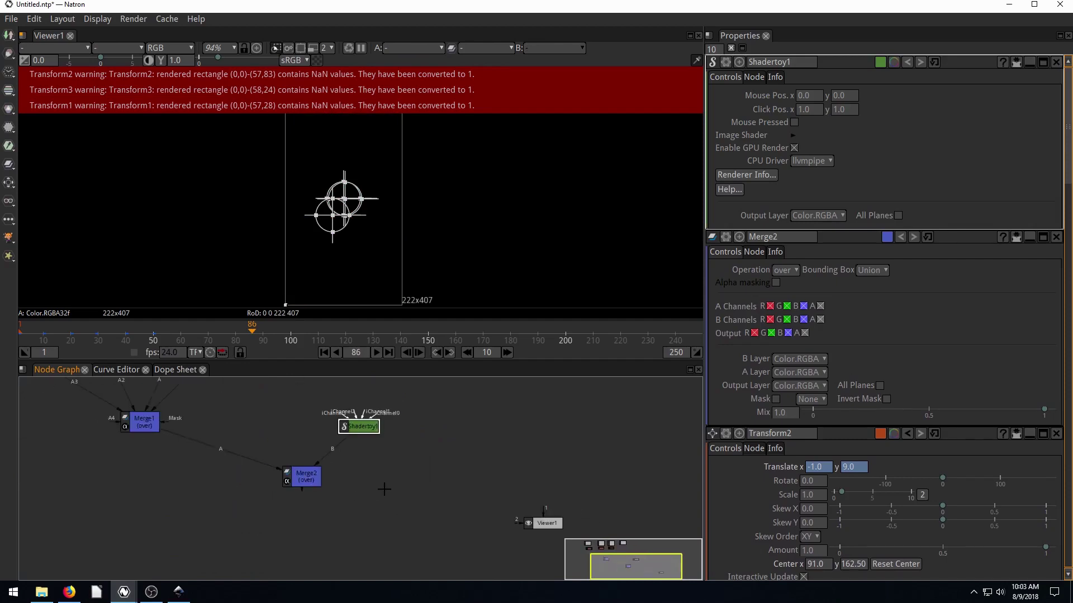
pyautogui.moveTo(526, 520); pyautogui.dragTo(354, 521)
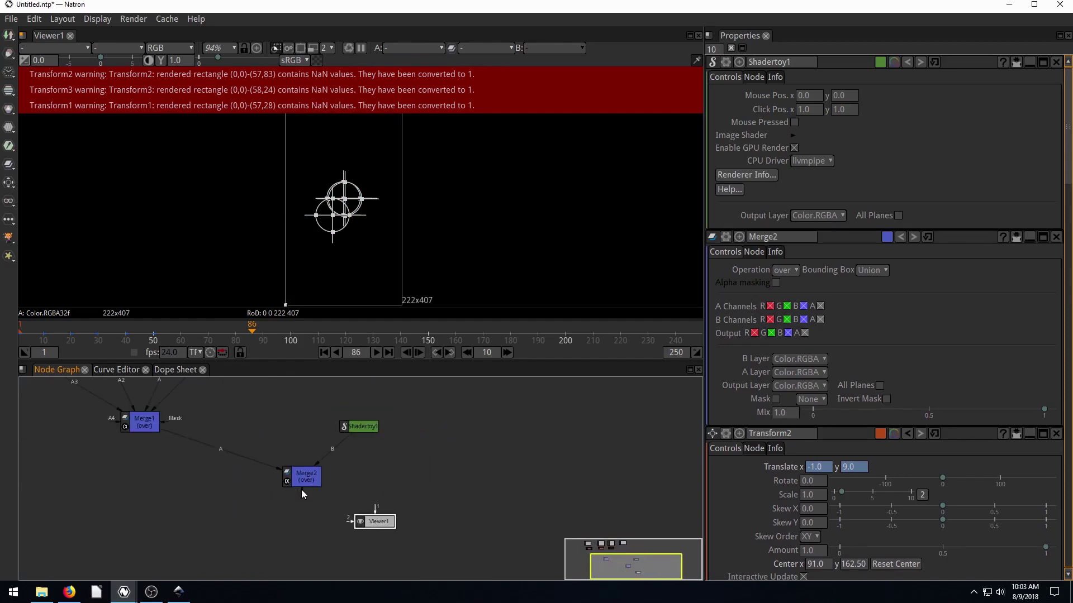
pyautogui.moveTo(301, 490); pyautogui.dragTo(364, 521)
pyautogui.click(365, 427)
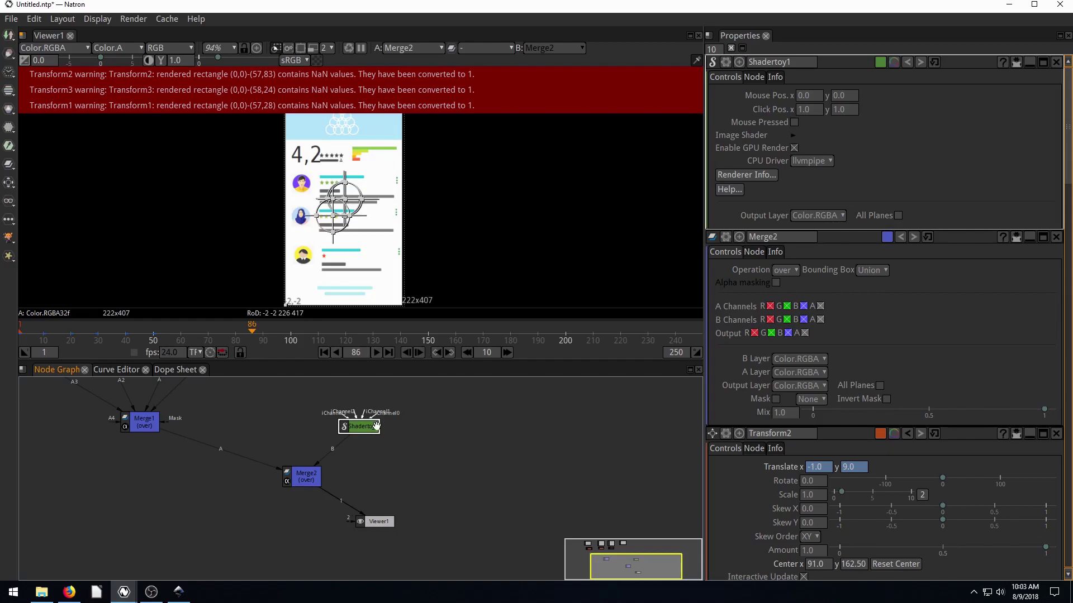
pyautogui.scroll(-10, 754, 414)
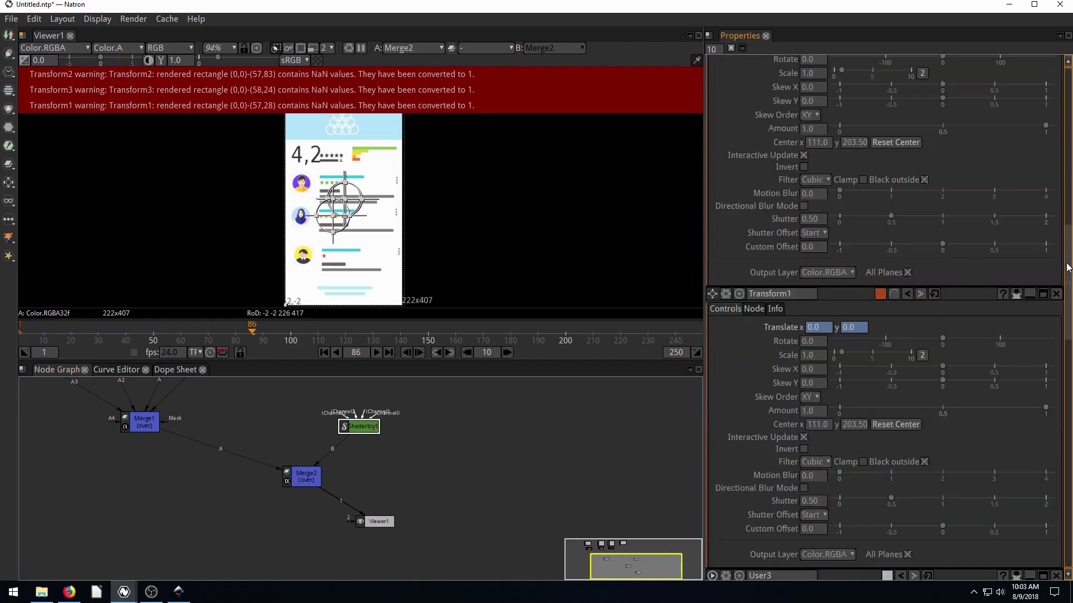
pyautogui.scroll(-10, 894, 477)
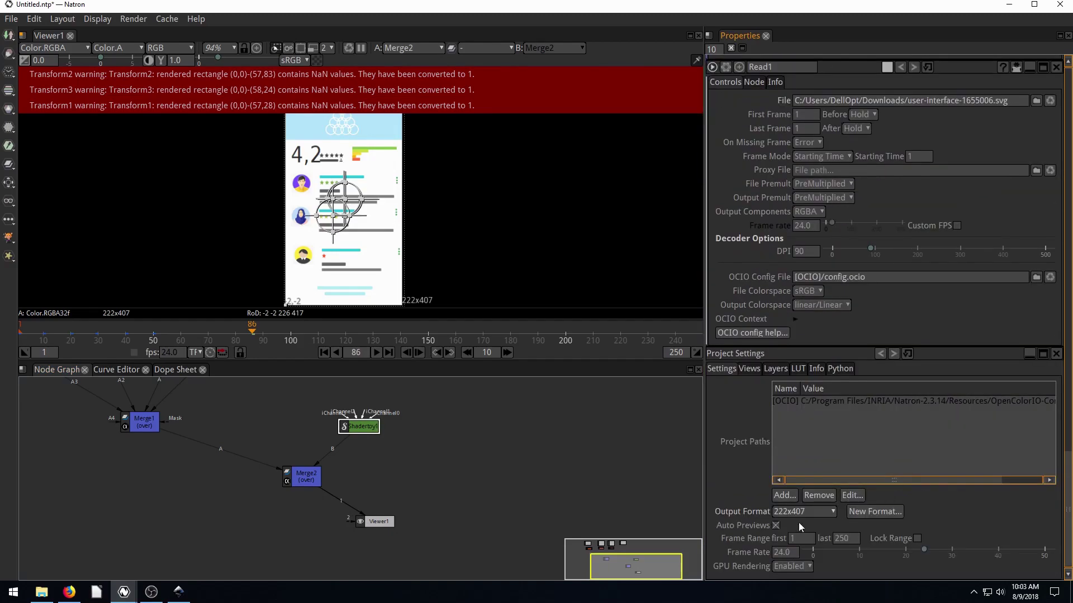
# Step: Set the project output format to HD 1920x1080 and tidy the graph by moving Shadertoy1 and Merge2
pyautogui.click(788, 513)
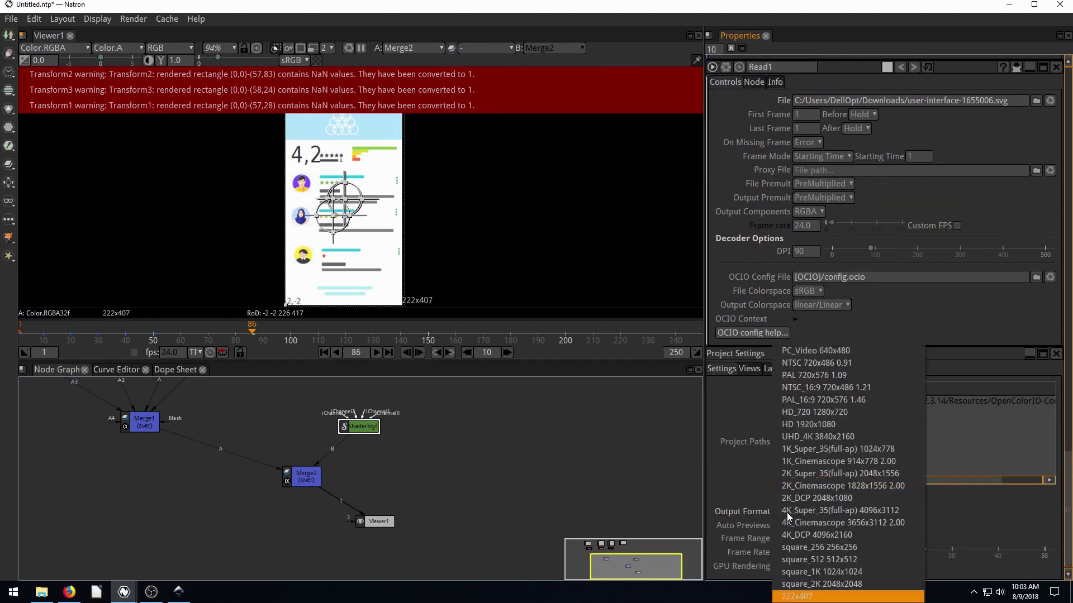
pyautogui.click(815, 428)
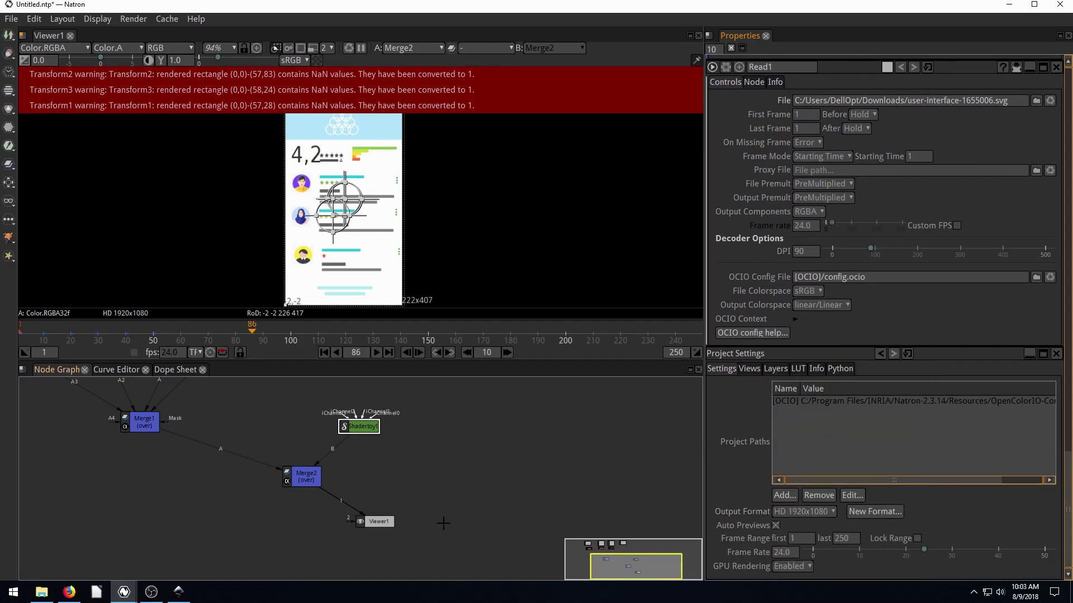
pyautogui.moveTo(391, 528); pyautogui.dragTo(321, 488)
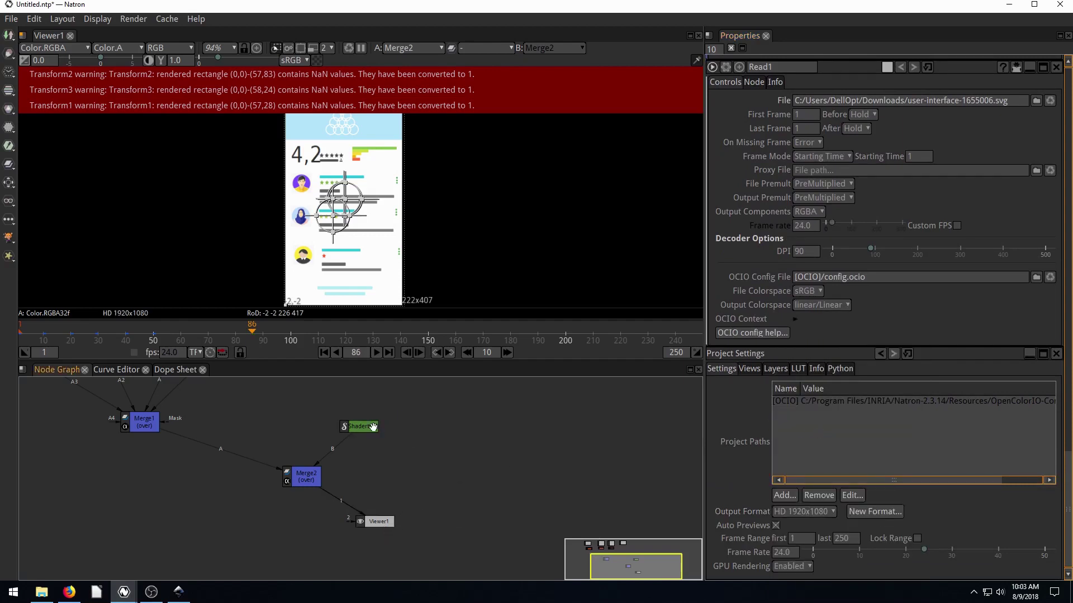
pyautogui.moveTo(374, 427); pyautogui.dragTo(351, 419)
pyautogui.moveTo(306, 476); pyautogui.dragTo(272, 479)
# Step: Insert a new Transform4 node on the link between Merge1 and Merge2
pyautogui.scroll(-4, 278, 441)
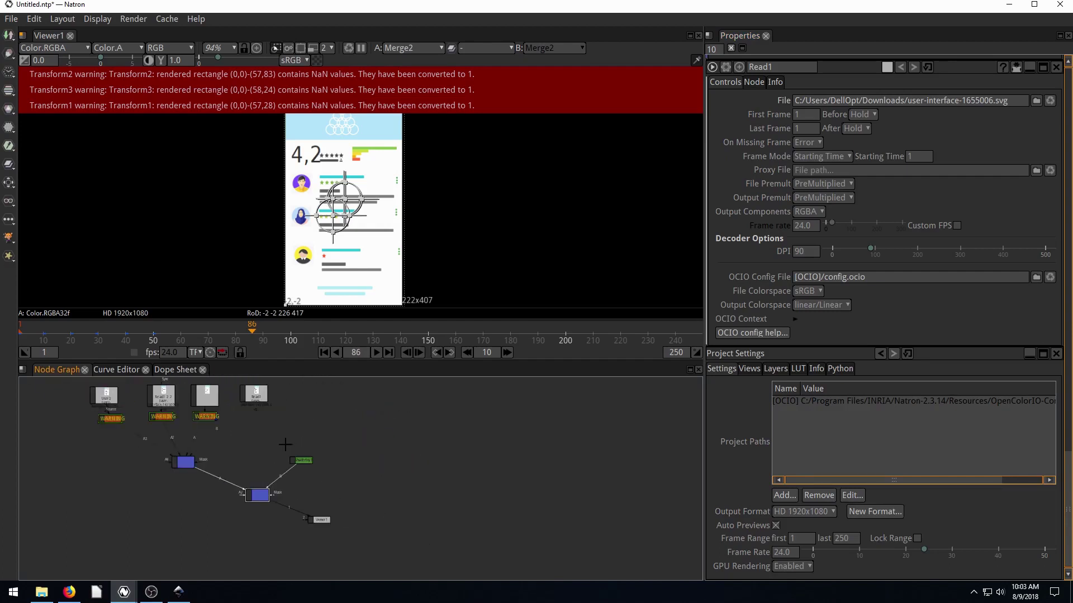
pyautogui.scroll(-5, 285, 295)
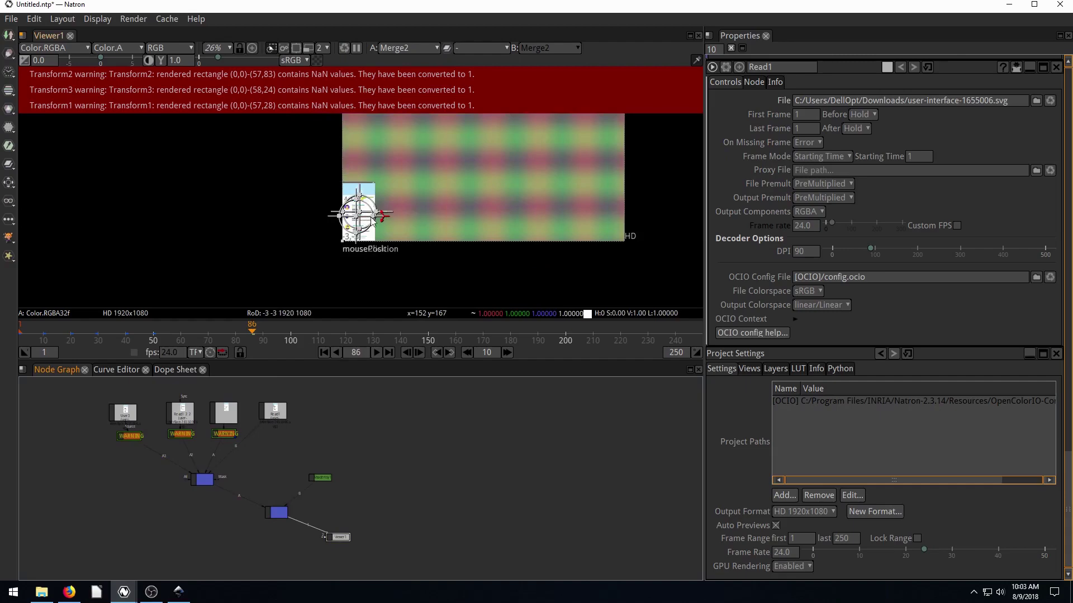
pyautogui.moveTo(314, 280); pyautogui.dragTo(290, 239)
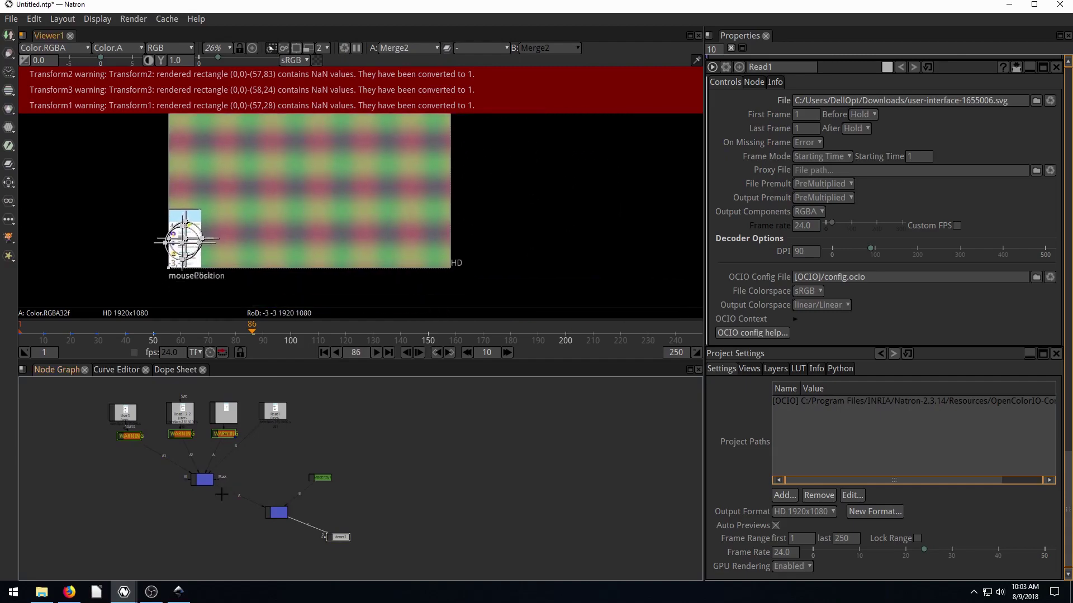
pyautogui.moveTo(205, 479); pyautogui.dragTo(234, 512)
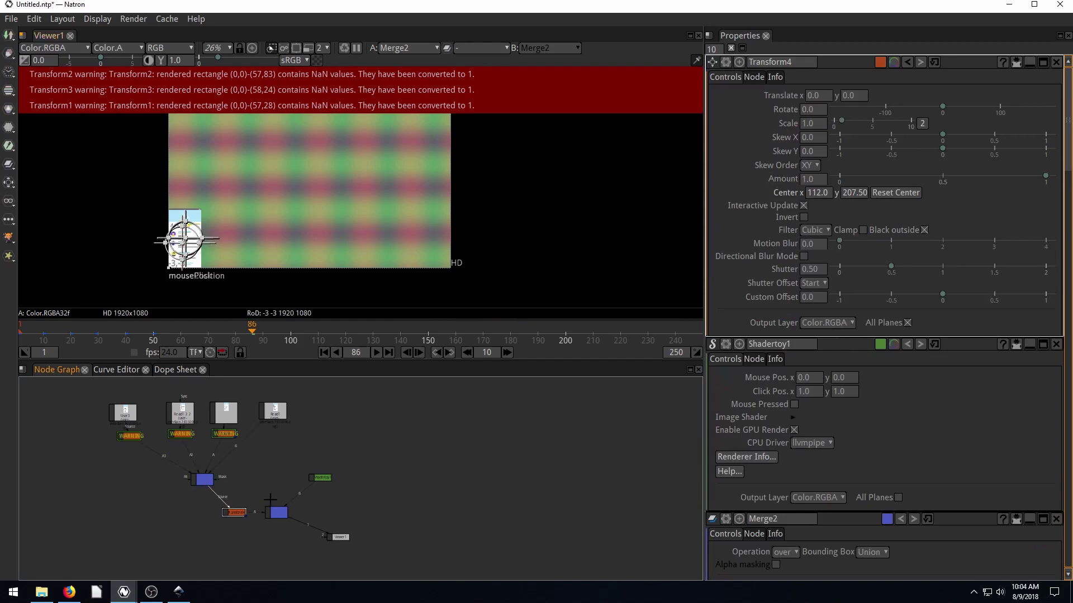
# Step: Drag the Transform4 overlay to move the app card to translate 883, 297
pyautogui.scroll(6, 208, 248)
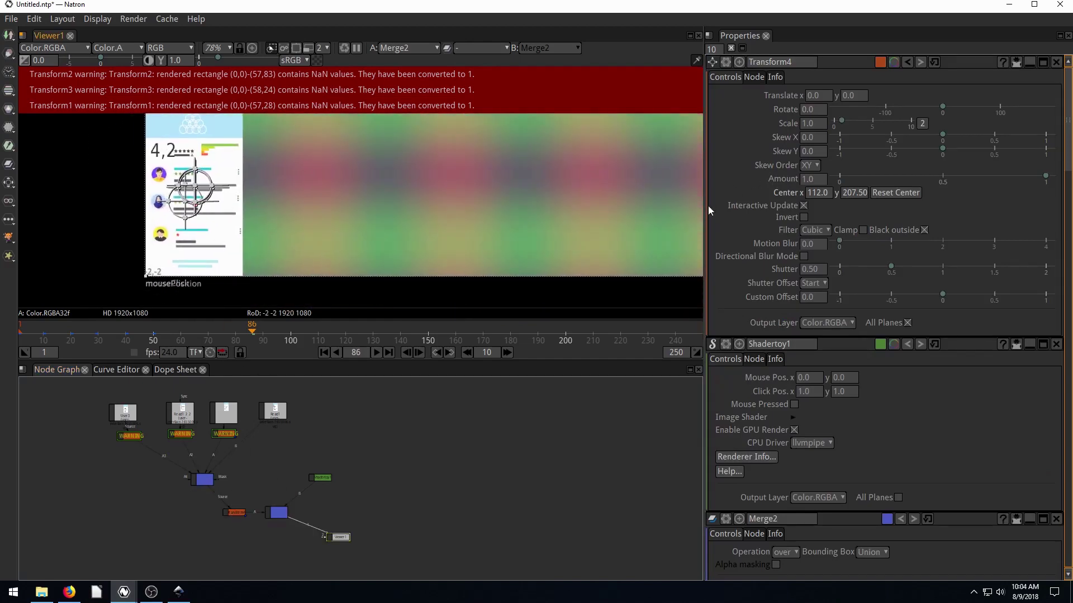
pyautogui.click(235, 512)
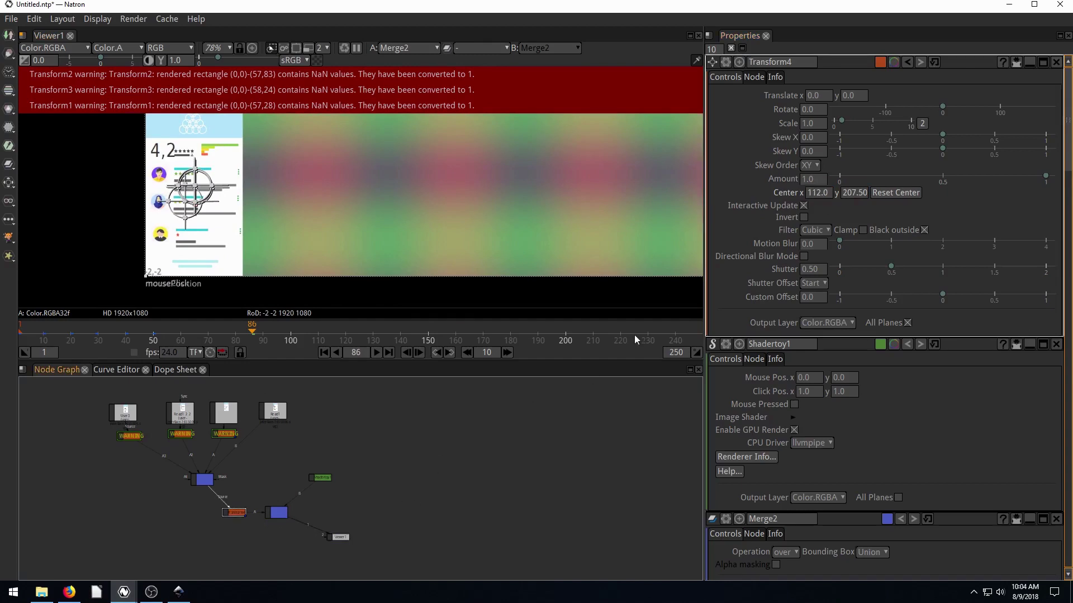
pyautogui.click(818, 192)
pyautogui.scroll(13, 819, 193)
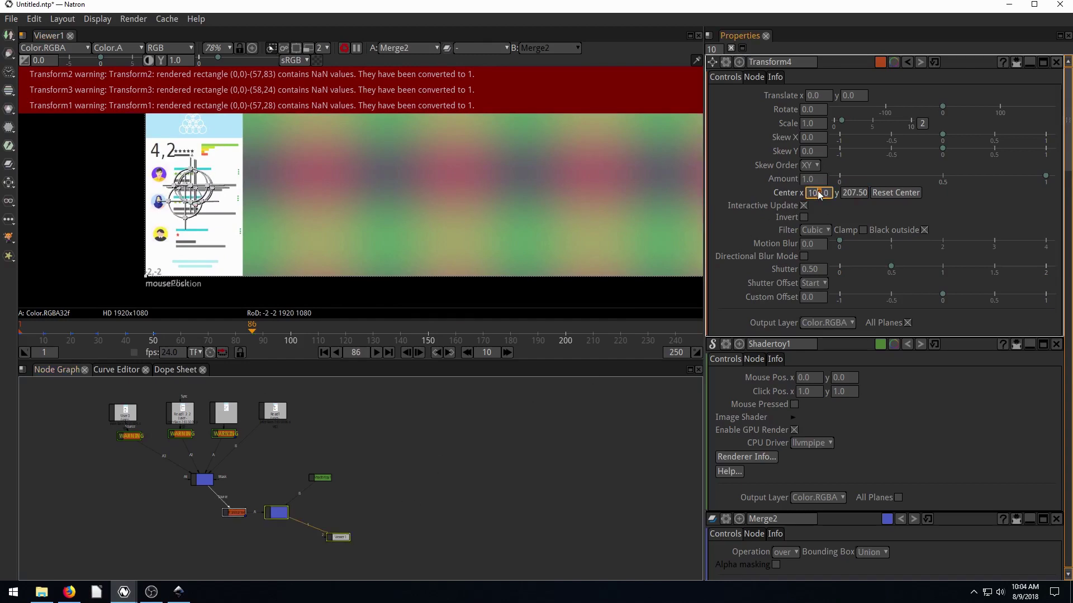
pyautogui.scroll(20, 819, 194)
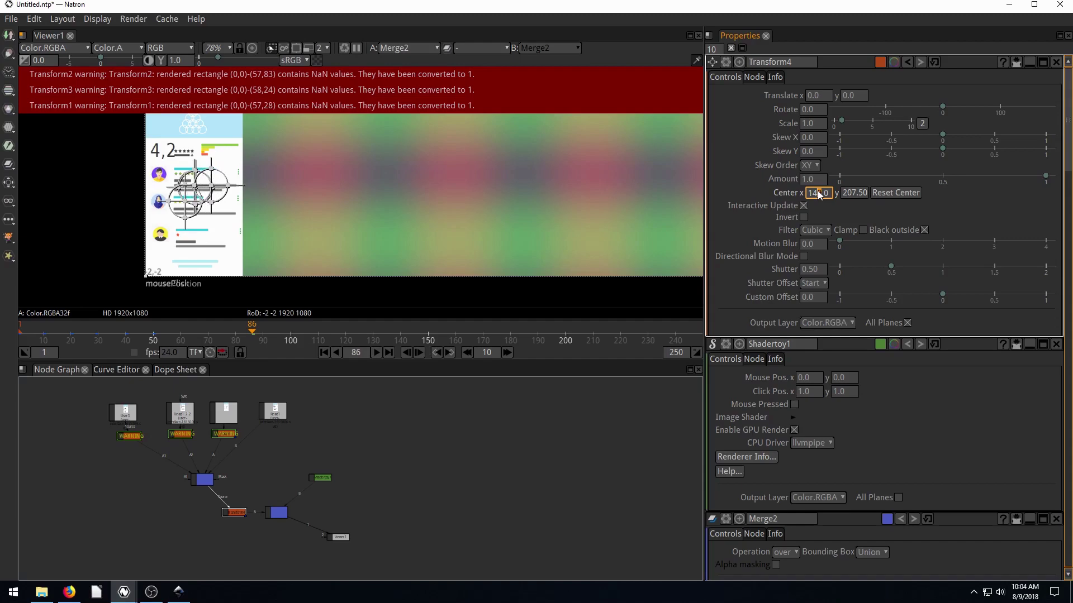
pyautogui.scroll(20, 817, 192)
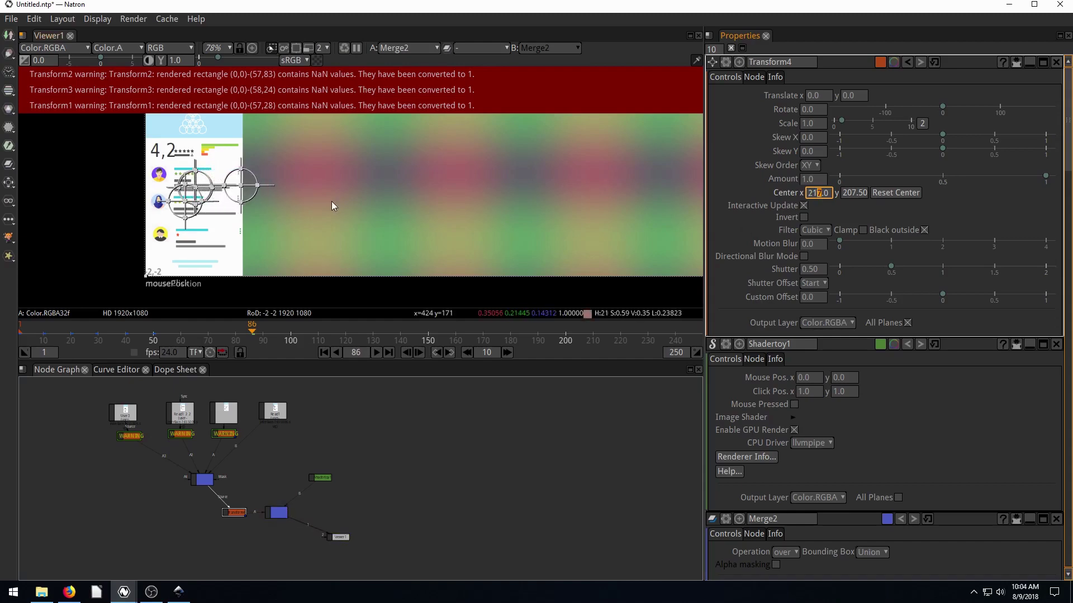
pyautogui.scroll(-6, 330, 201)
pyautogui.moveTo(251, 253); pyautogui.dragTo(232, 240)
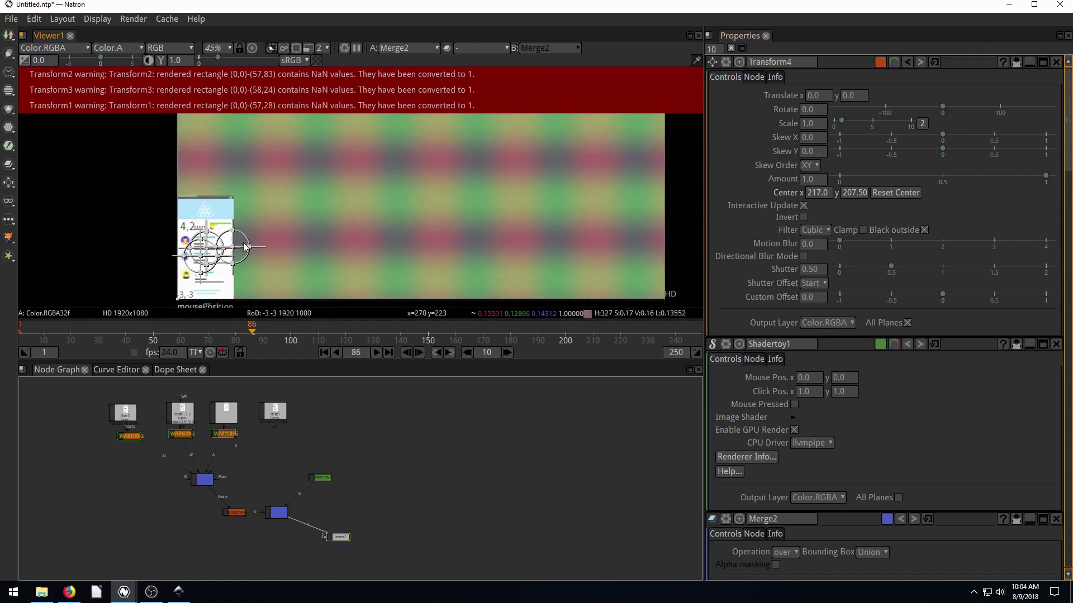
pyautogui.moveTo(250, 244); pyautogui.dragTo(462, 163)
# Step: Enlarge the card with Transform4's scale set to 1.93
pyautogui.scroll(-6, 480, 173)
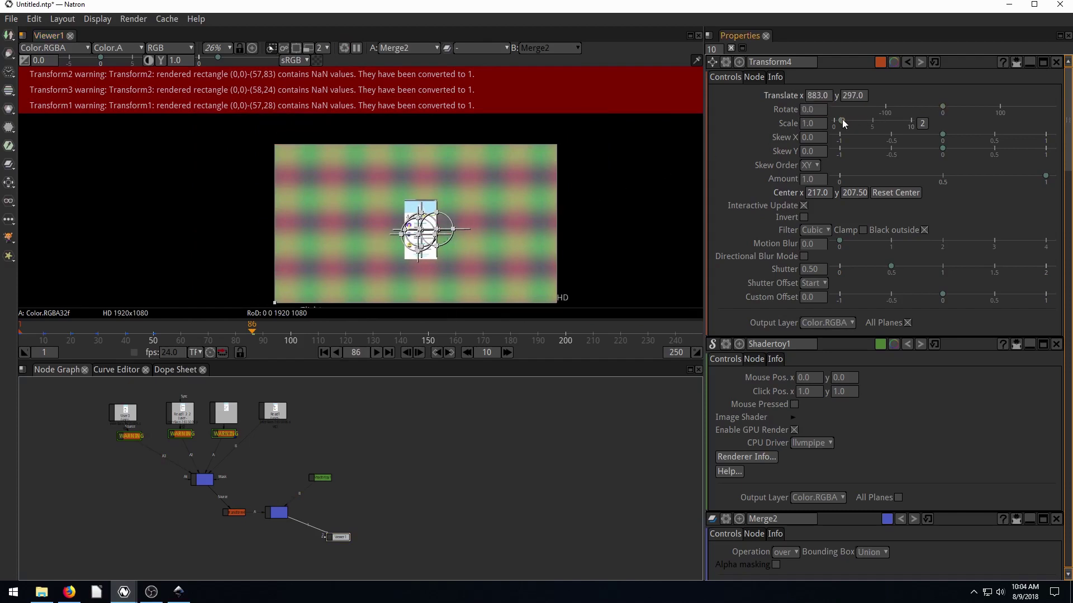
pyautogui.moveTo(843, 119); pyautogui.dragTo(849, 119)
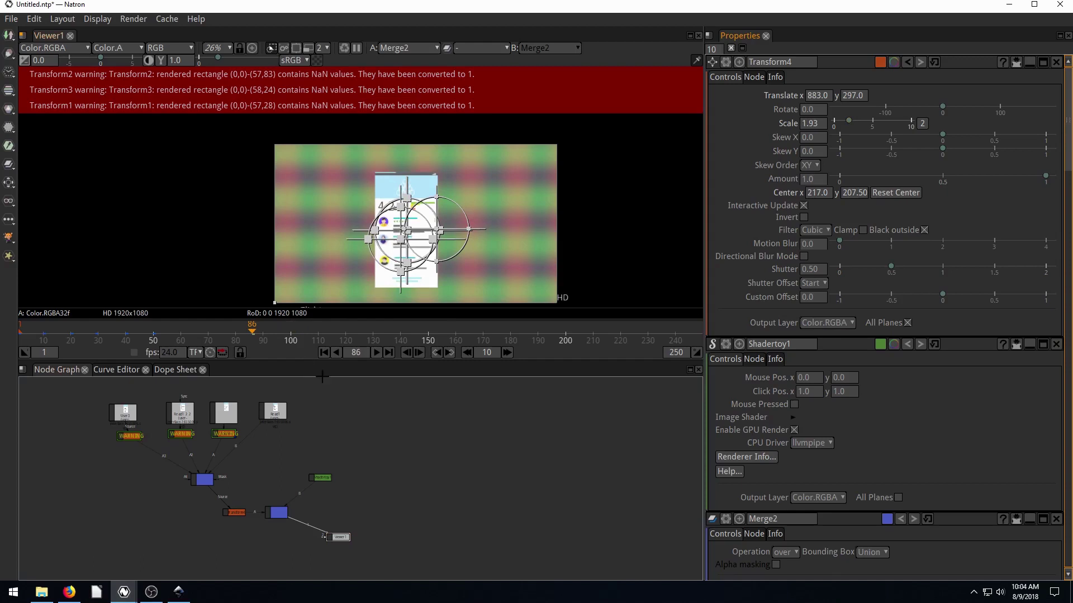
pyautogui.click(363, 388)
# Step: Load the Source > Noise Animation Watery preset on Shadertoy1, then play from the first frame
pyautogui.click(281, 514)
pyautogui.scroll(5, 286, 523)
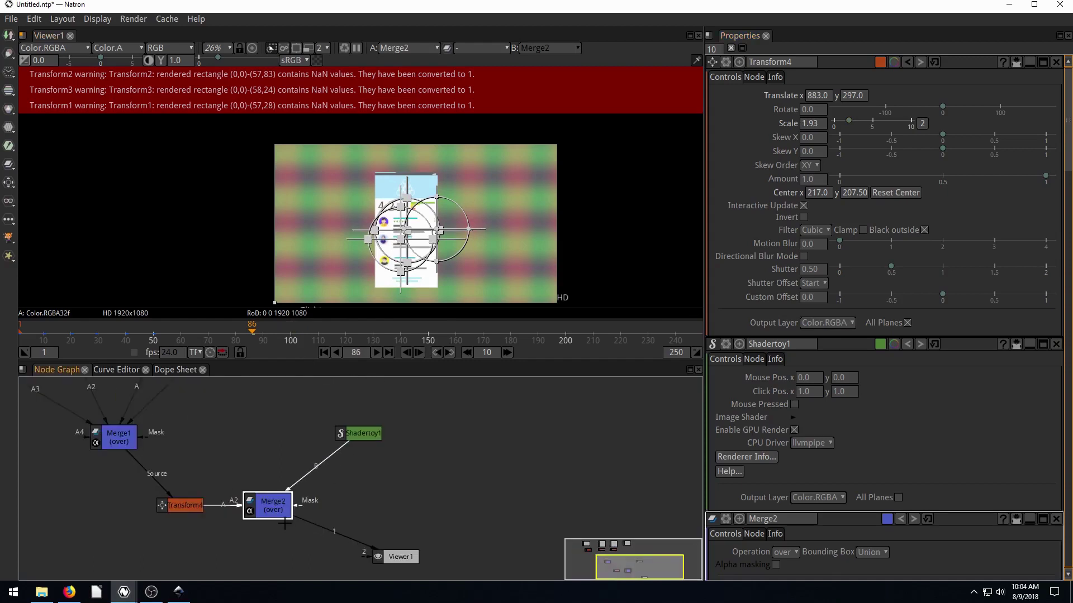
pyautogui.click(375, 417)
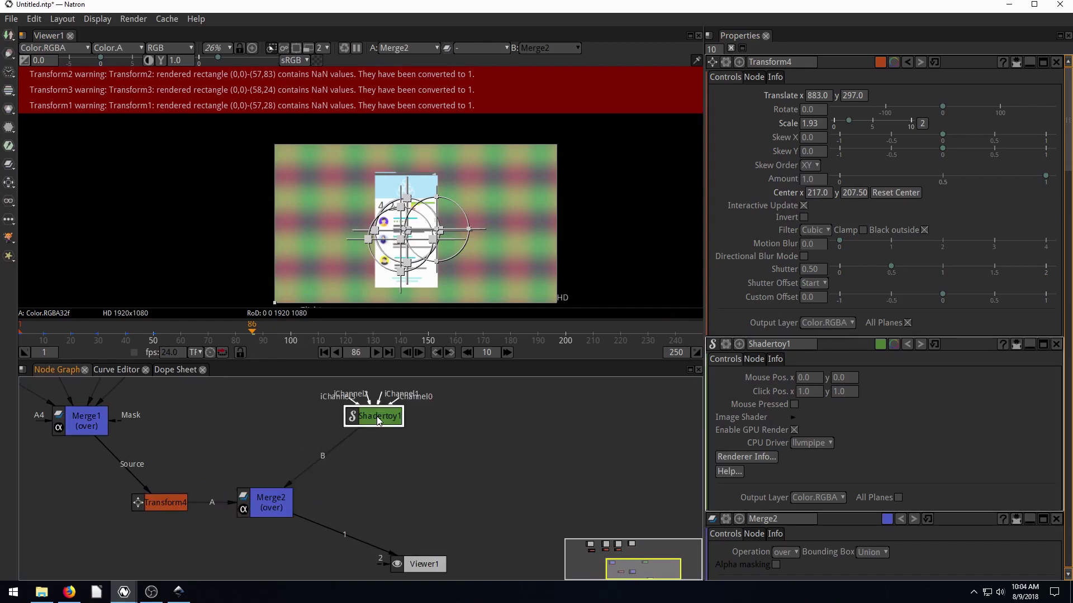
pyautogui.click(793, 136)
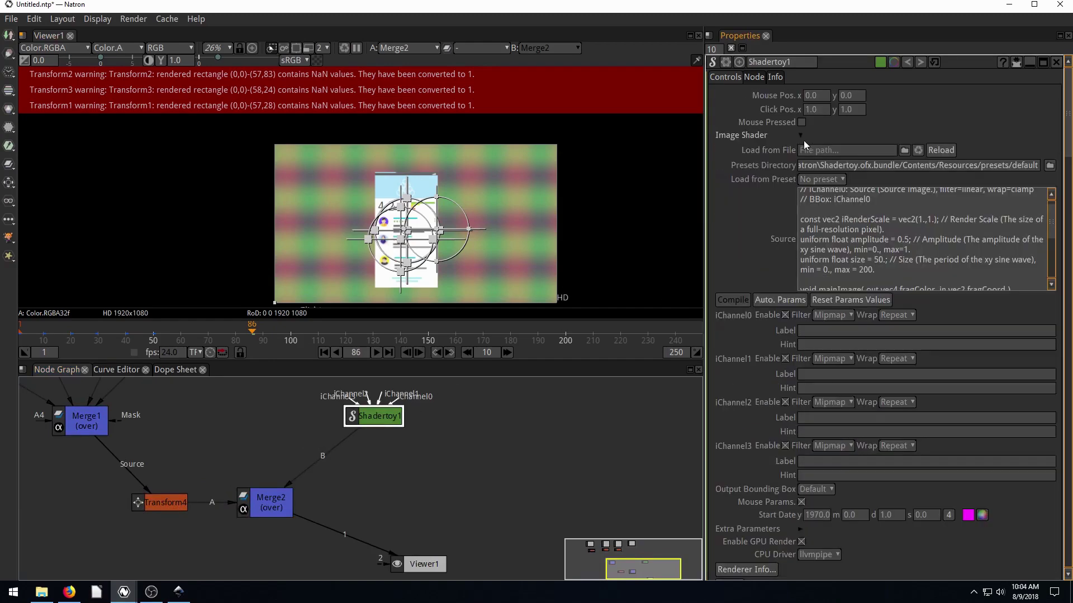
pyautogui.click(806, 177)
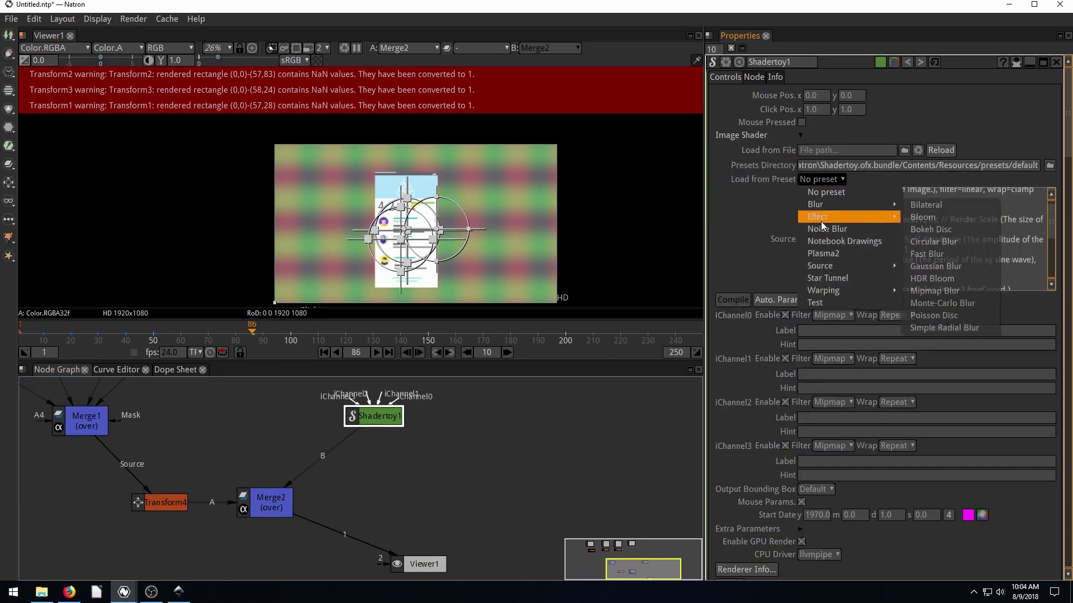
pyautogui.moveTo(822, 266)
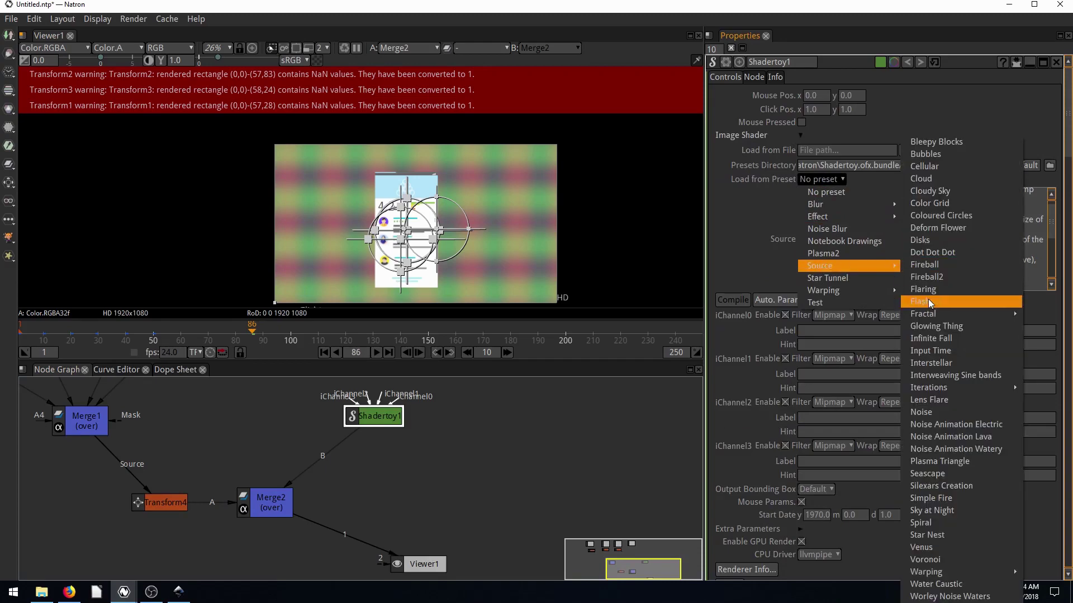
pyautogui.click(958, 450)
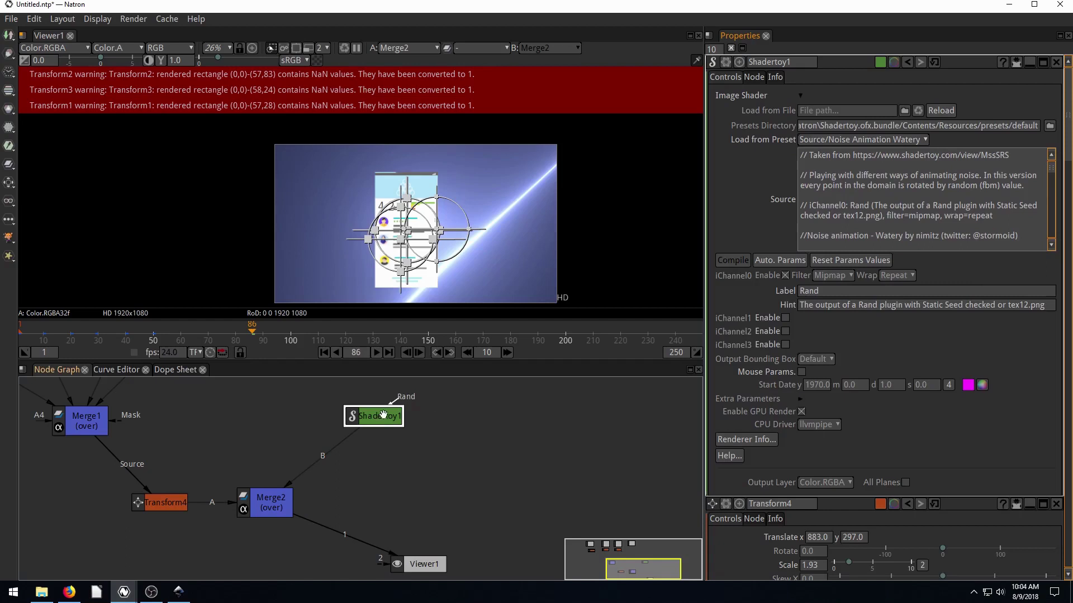
pyautogui.click(377, 353)
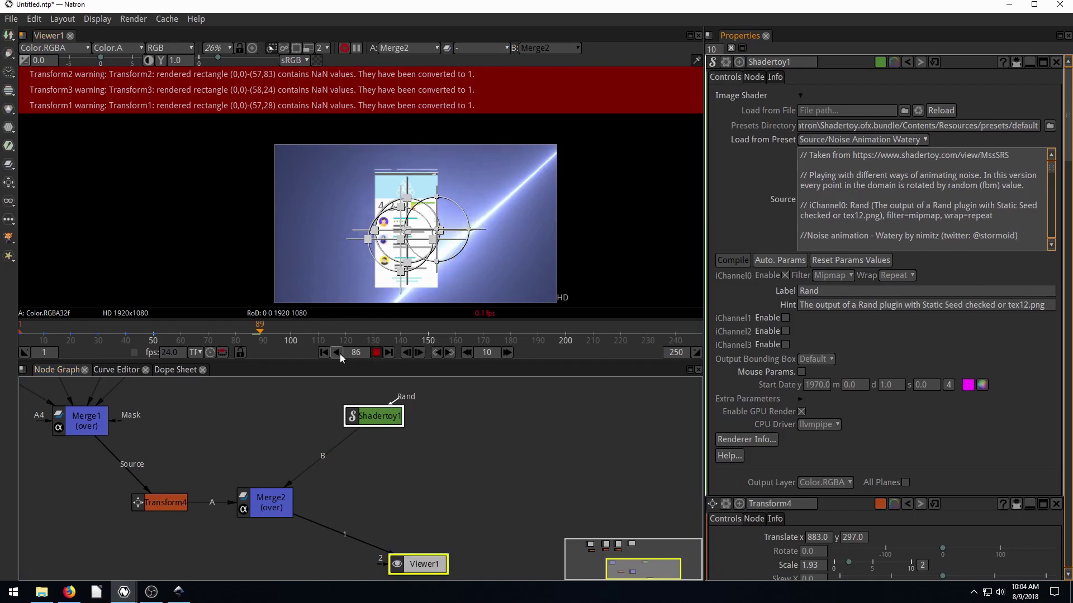
pyautogui.click(323, 353)
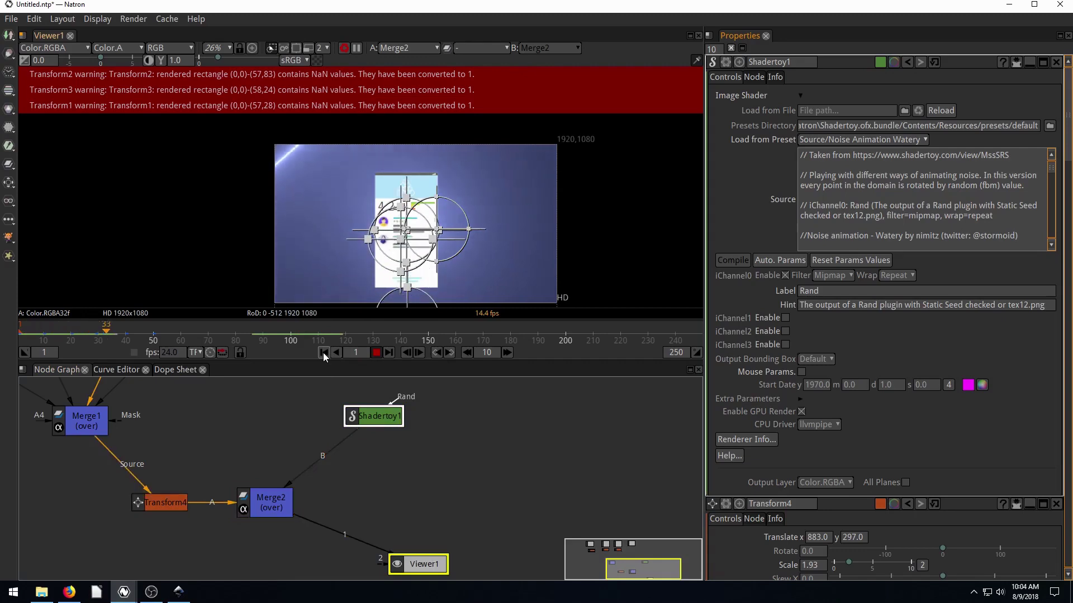
# Step: Stop playback, deselect Shadertoy1 and recenter the nodes in the graph
pyautogui.click(466, 411)
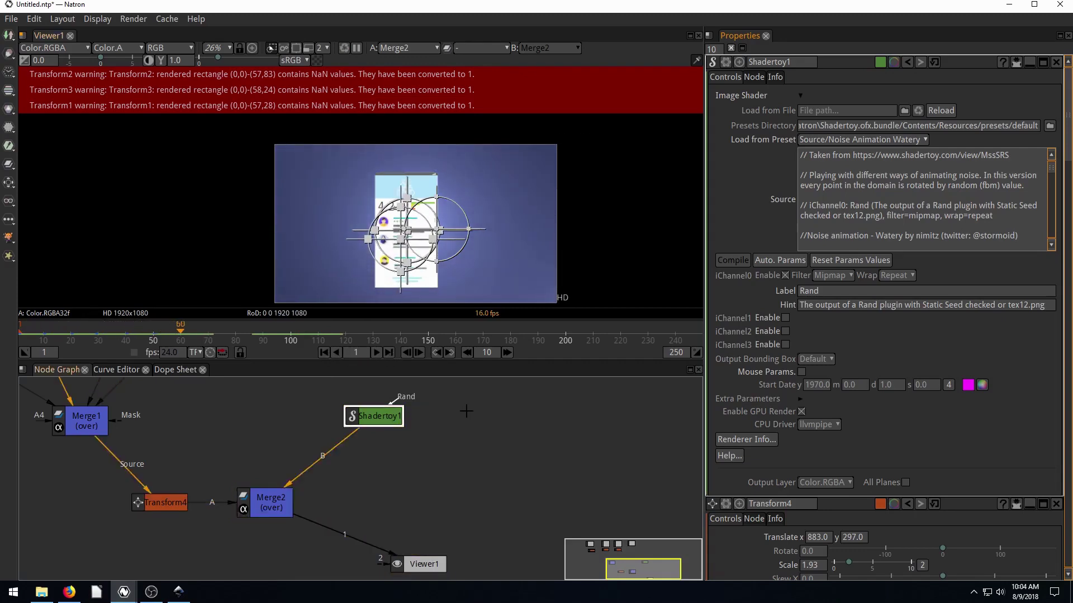
pyautogui.click(466, 412)
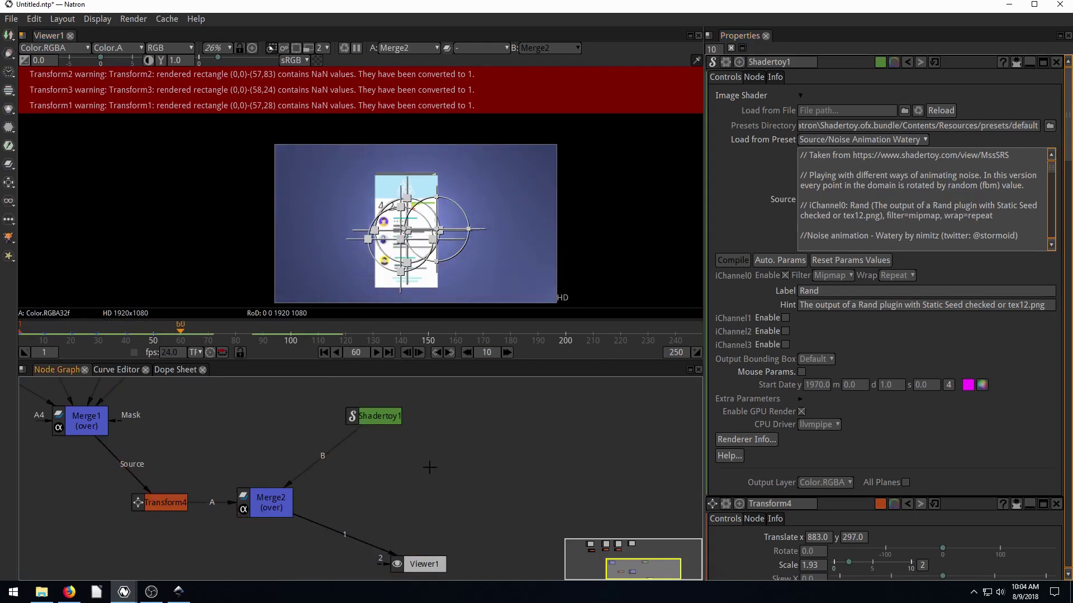
pyautogui.scroll(-2, 447, 489)
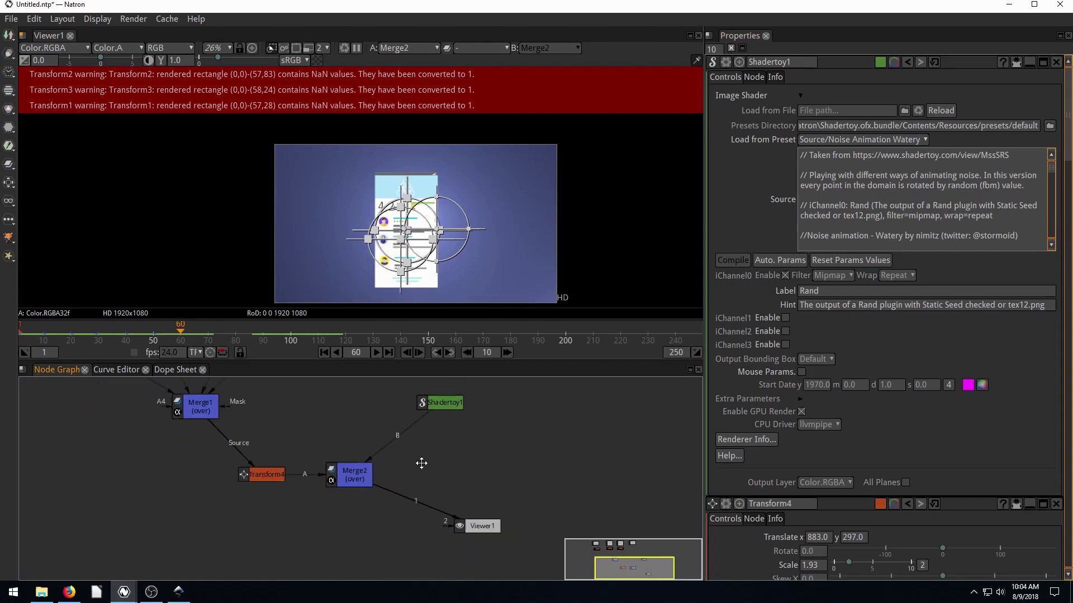
pyautogui.moveTo(422, 463); pyautogui.dragTo(414, 489)
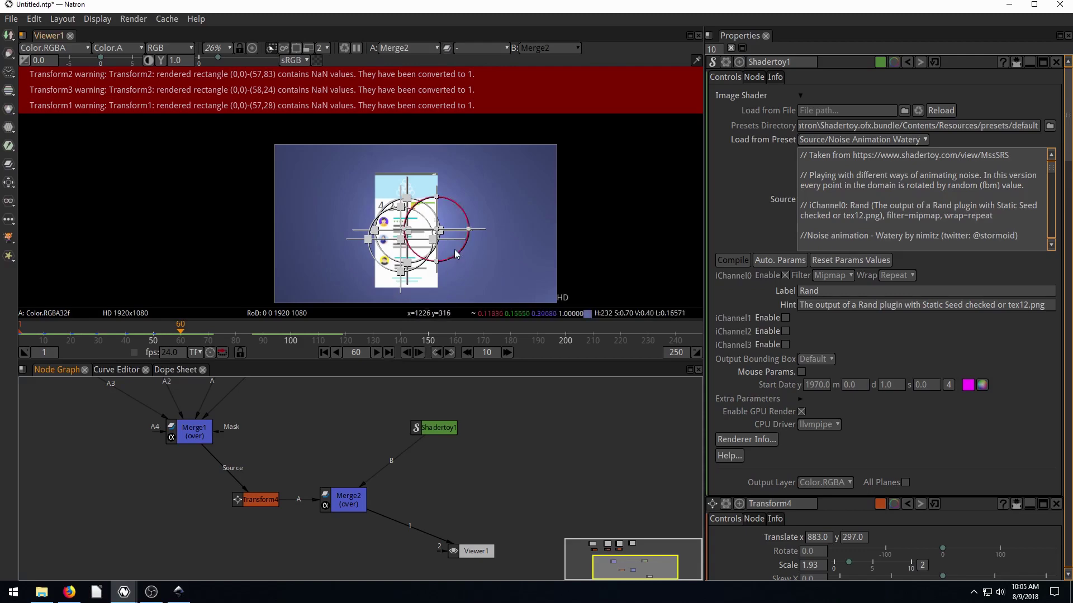
# Step: Shift the card up-right to translate 968, 358, then return to the Pixabay phone page
pyautogui.scroll(5, 448, 235)
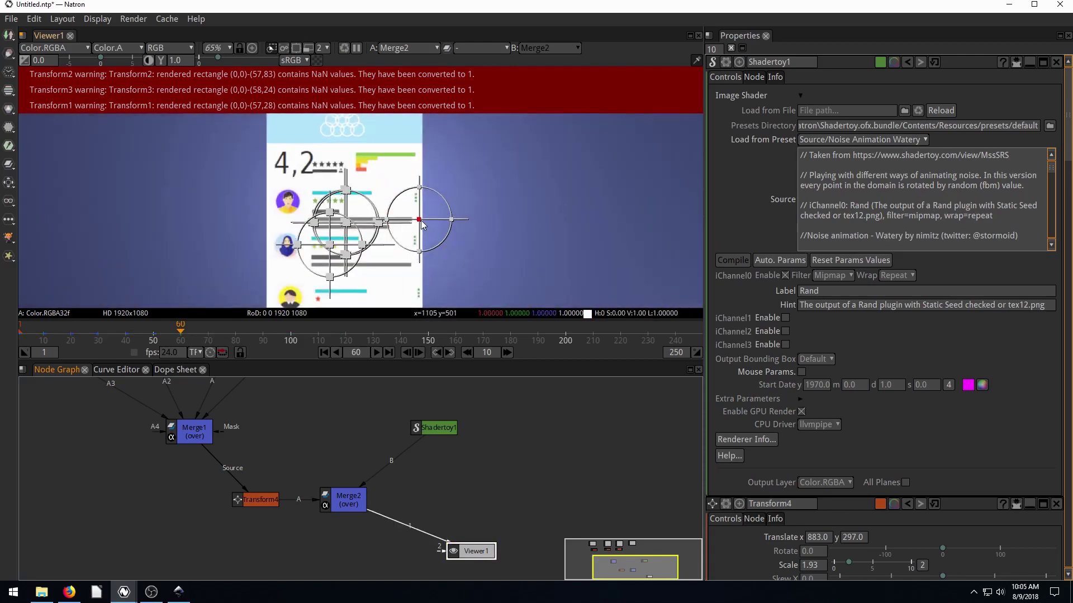
pyautogui.moveTo(425, 224); pyautogui.dragTo(455, 202)
pyautogui.scroll(-3, 456, 202)
pyautogui.scroll(-2, 477, 217)
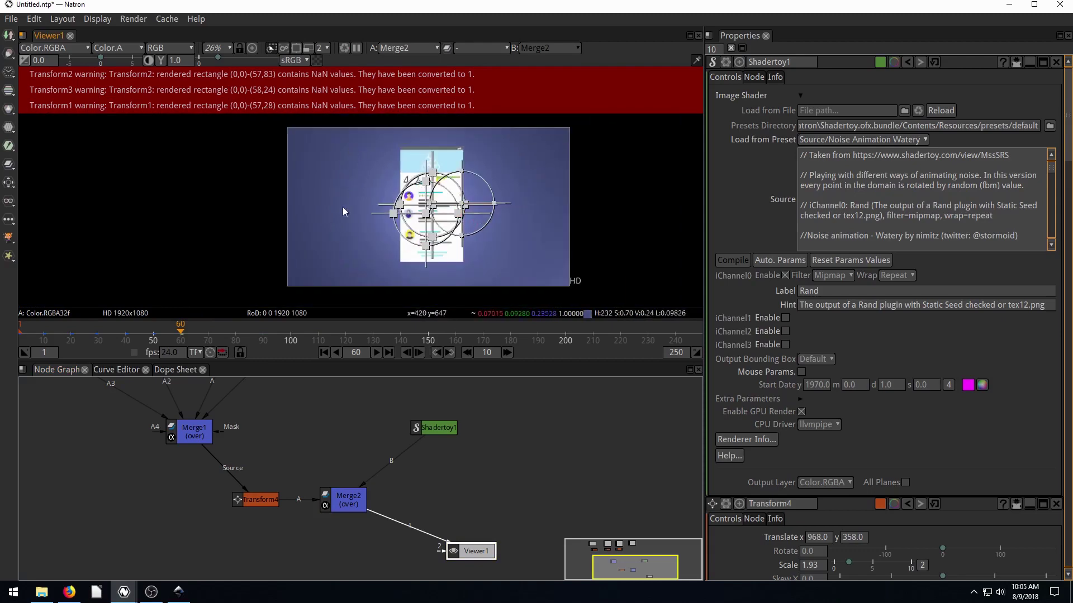
pyautogui.click(70, 591)
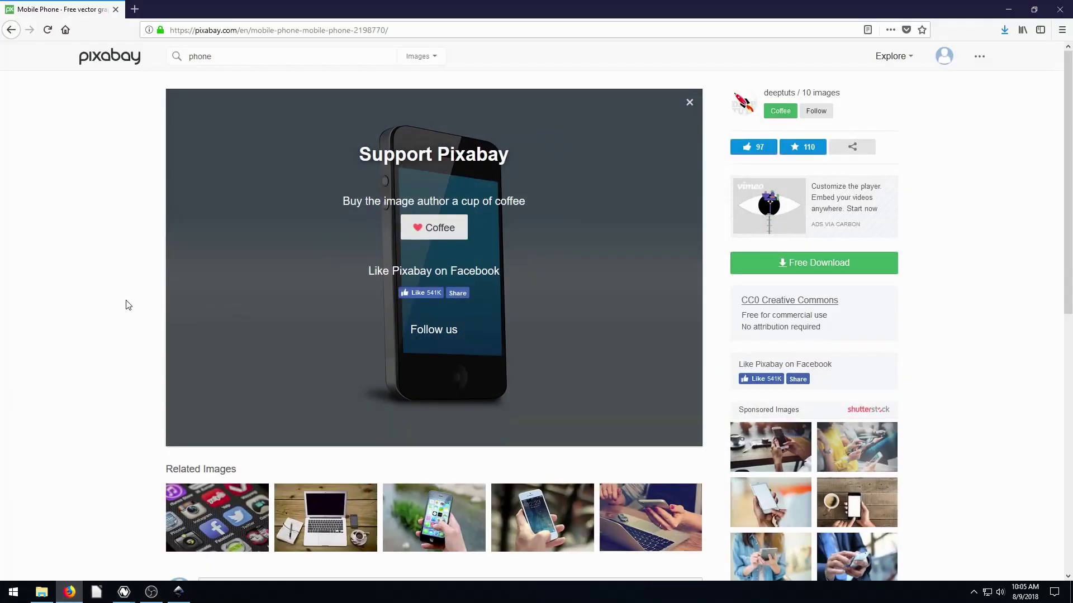
# Step: Reopen Pixabay's blue-screen Mobile Phone image page, then bring the Natron project back to the front
pyautogui.click(10, 31)
pyautogui.click(336, 321)
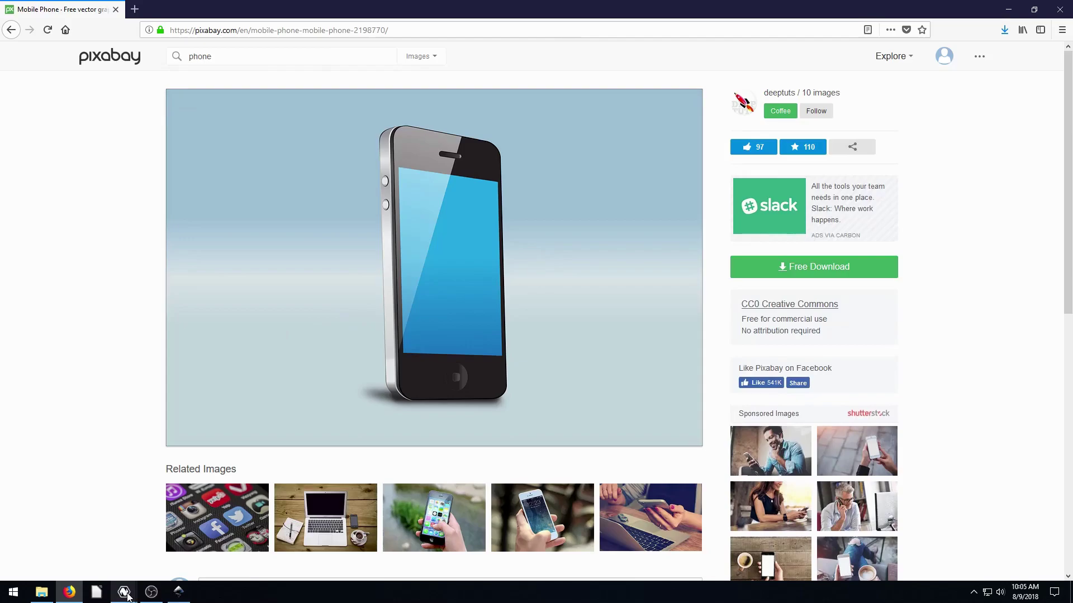
pyautogui.moveTo(127, 597)
pyautogui.click(179, 550)
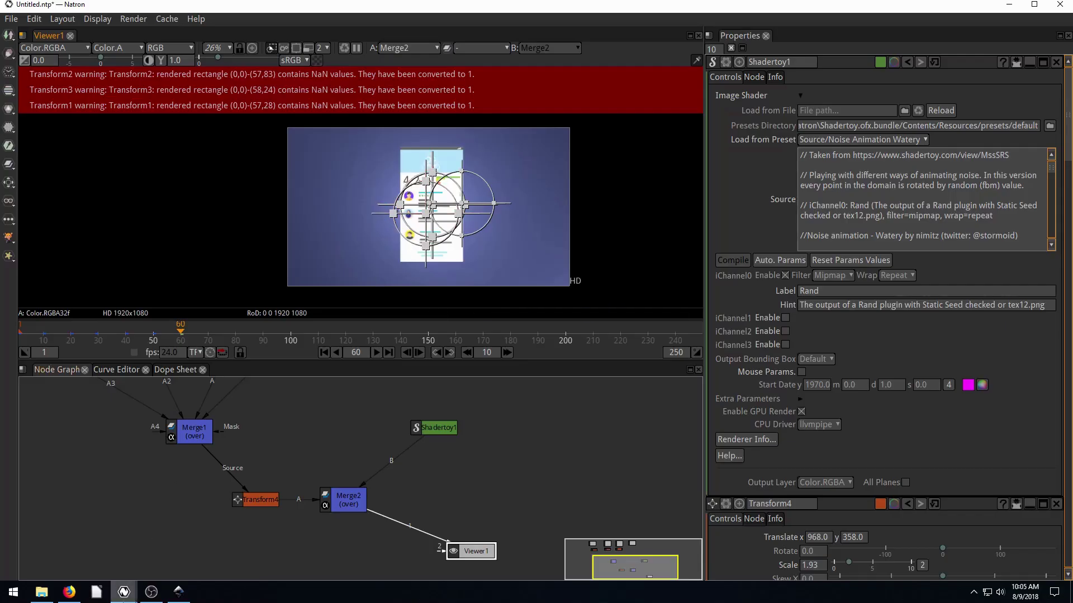
pyautogui.click(69, 593)
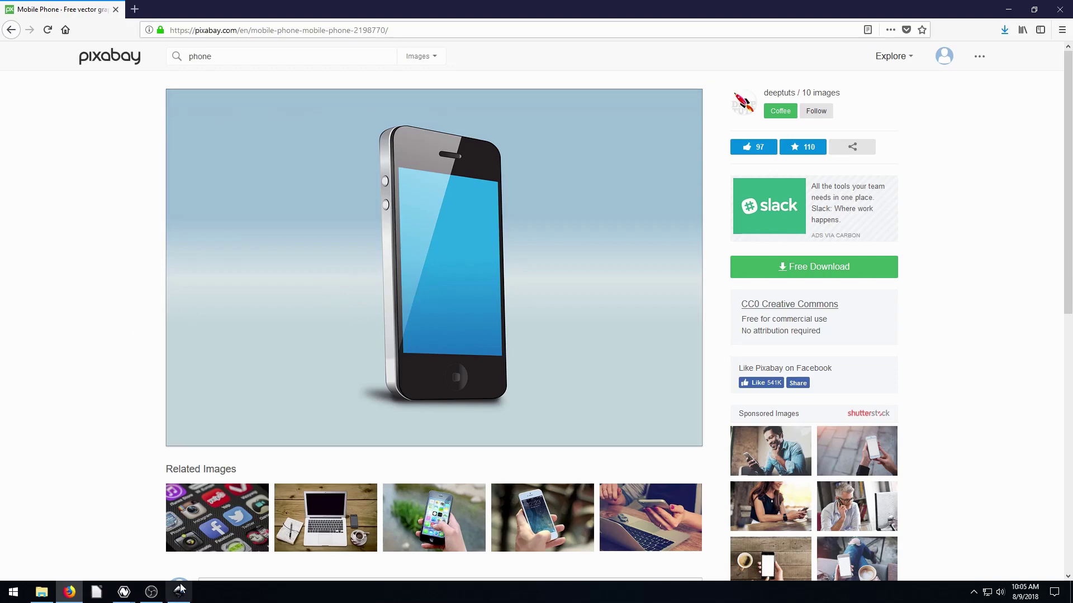
pyautogui.click(1008, 9)
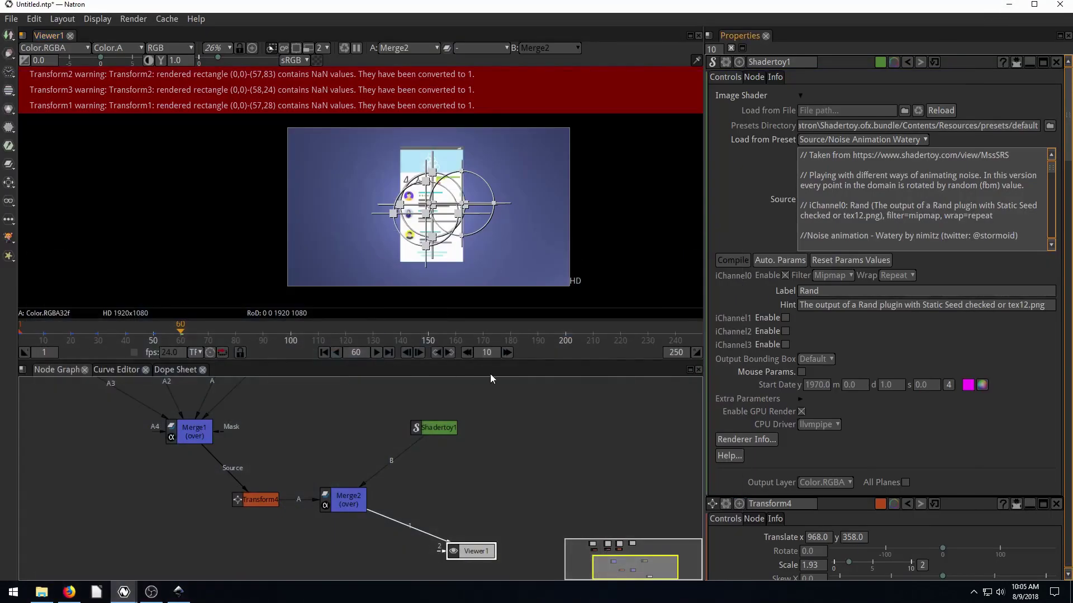